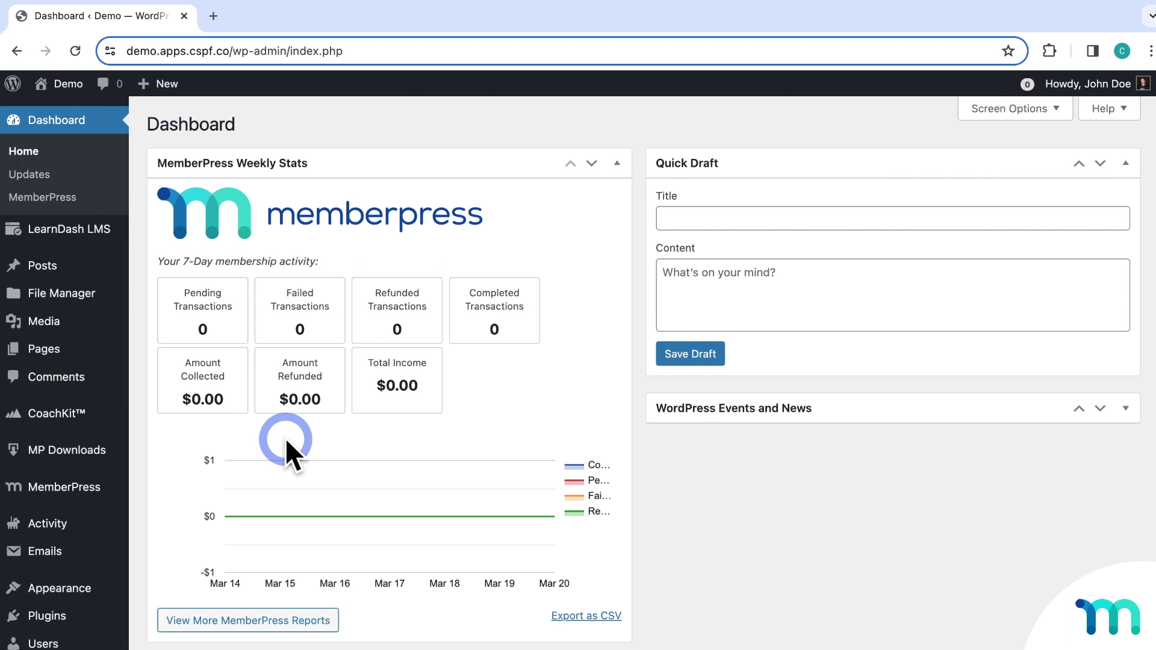
Open the Intermediate Japanese course from the LearnDash courses list and show its course builder.
{"action": "mouse_move", "coordinate": [105, 236]}
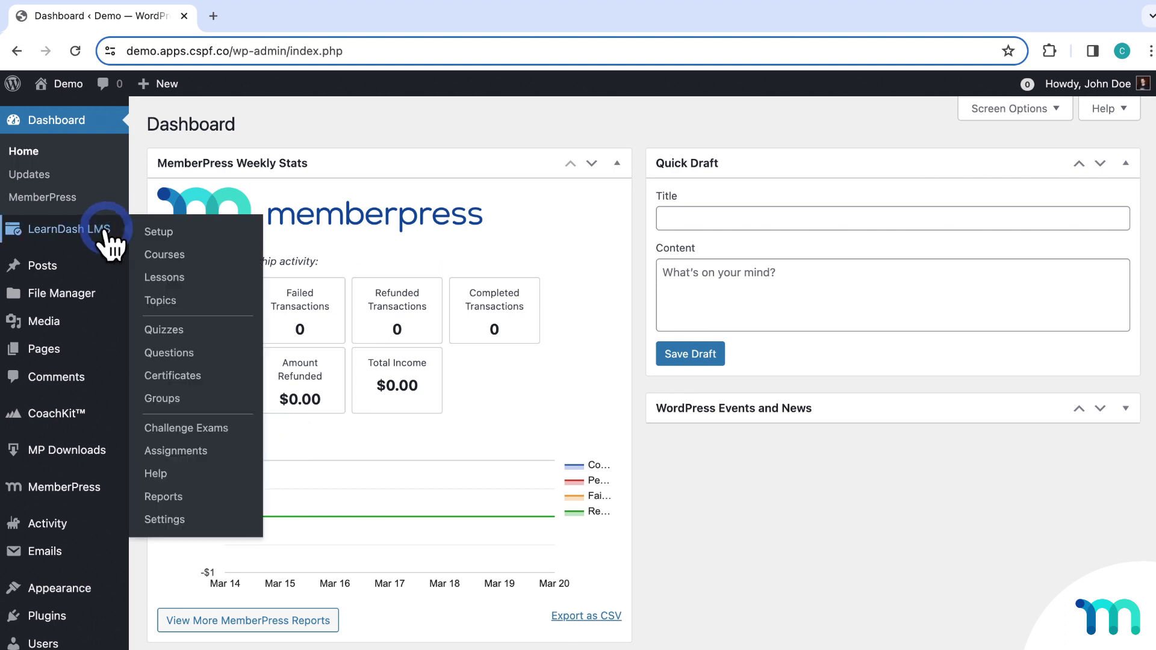
{"action": "left_click", "coordinate": [158, 259]}
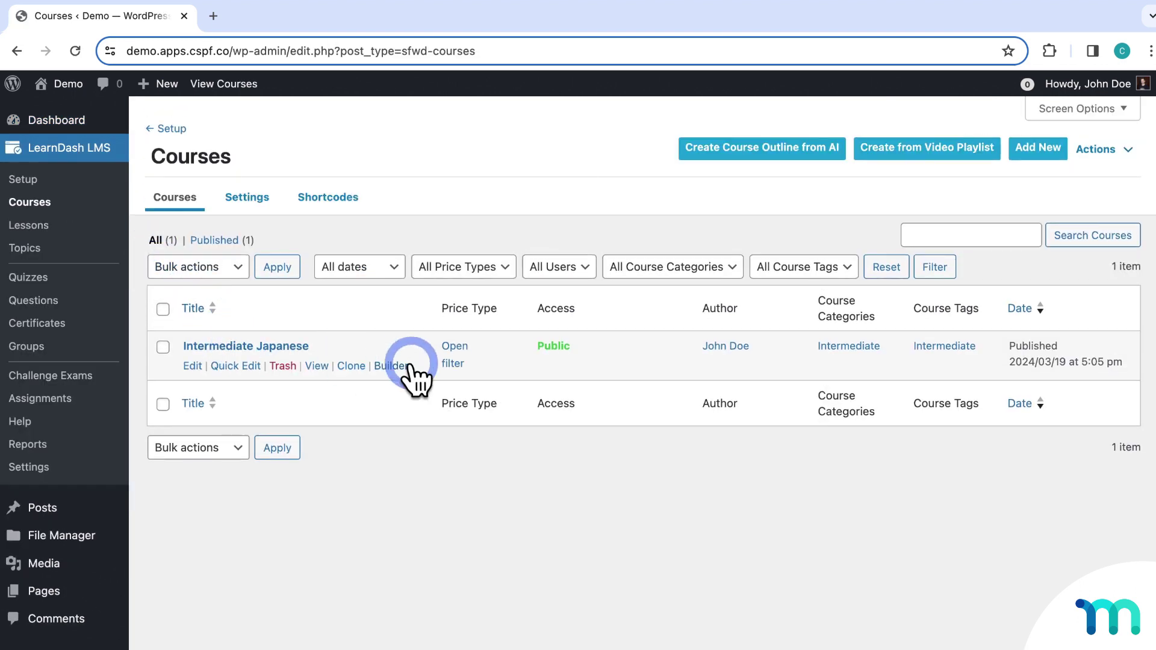
{"action": "left_click", "coordinate": [298, 347]}
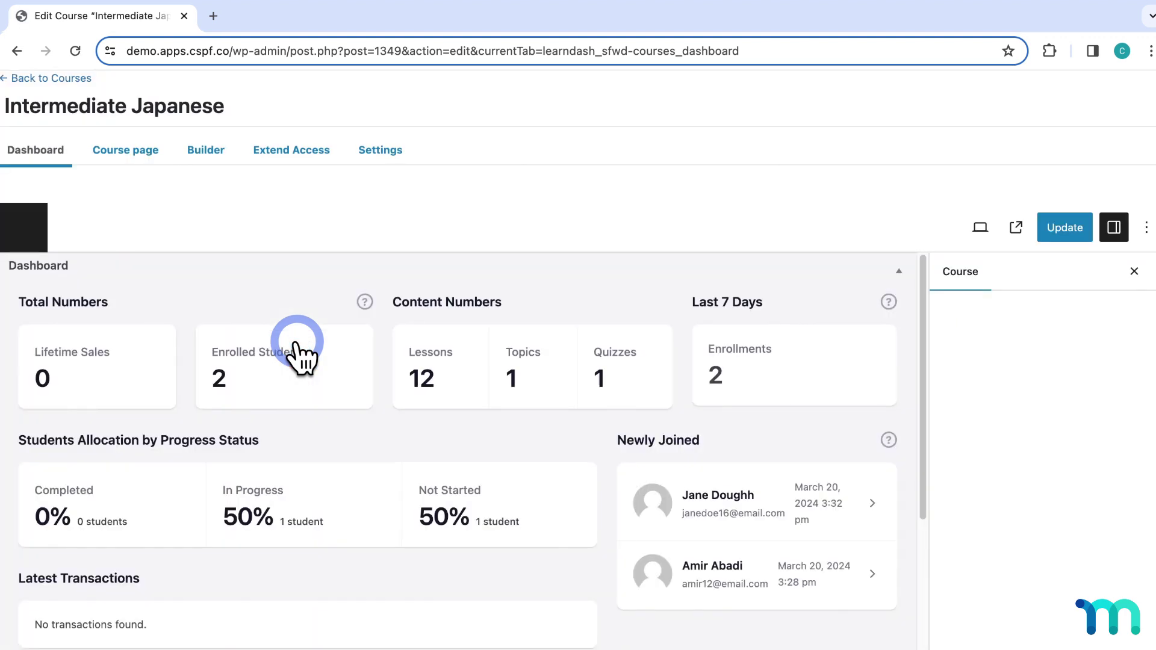
{"action": "left_click", "coordinate": [212, 155]}
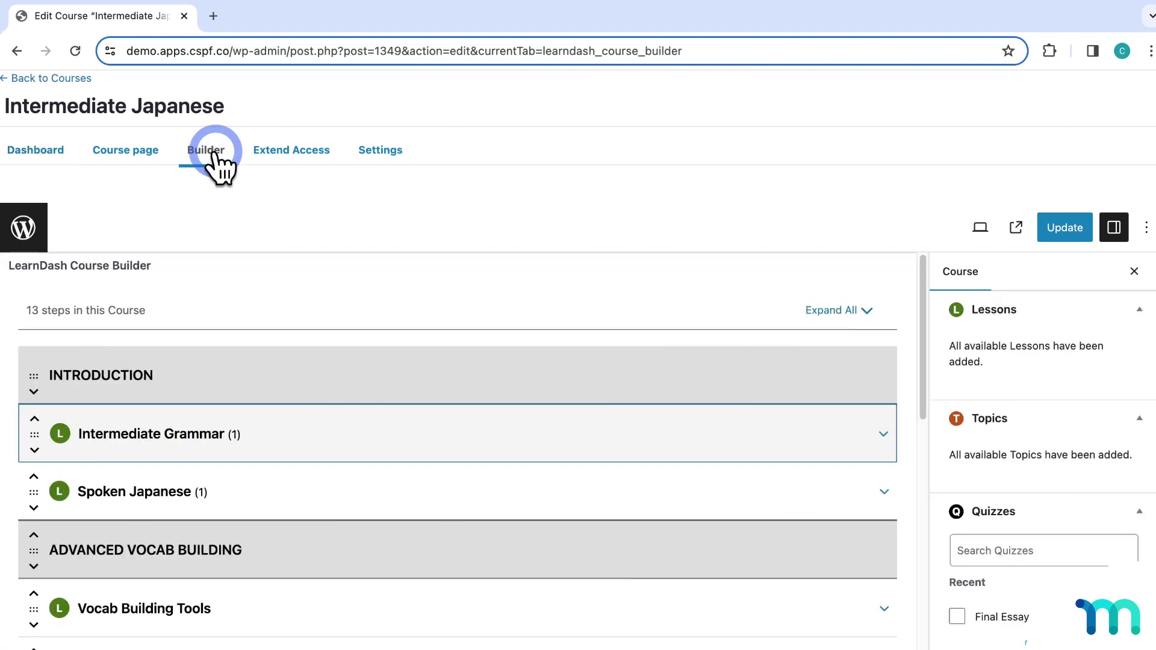
Expand the Intermediate Grammar and Spoken Japanese lessons and examine the course outline from Introduction through Speaking Etiquette.
{"action": "scroll", "coordinate": [527, 381], "scroll_direction": "down", "scroll_amount": 1}
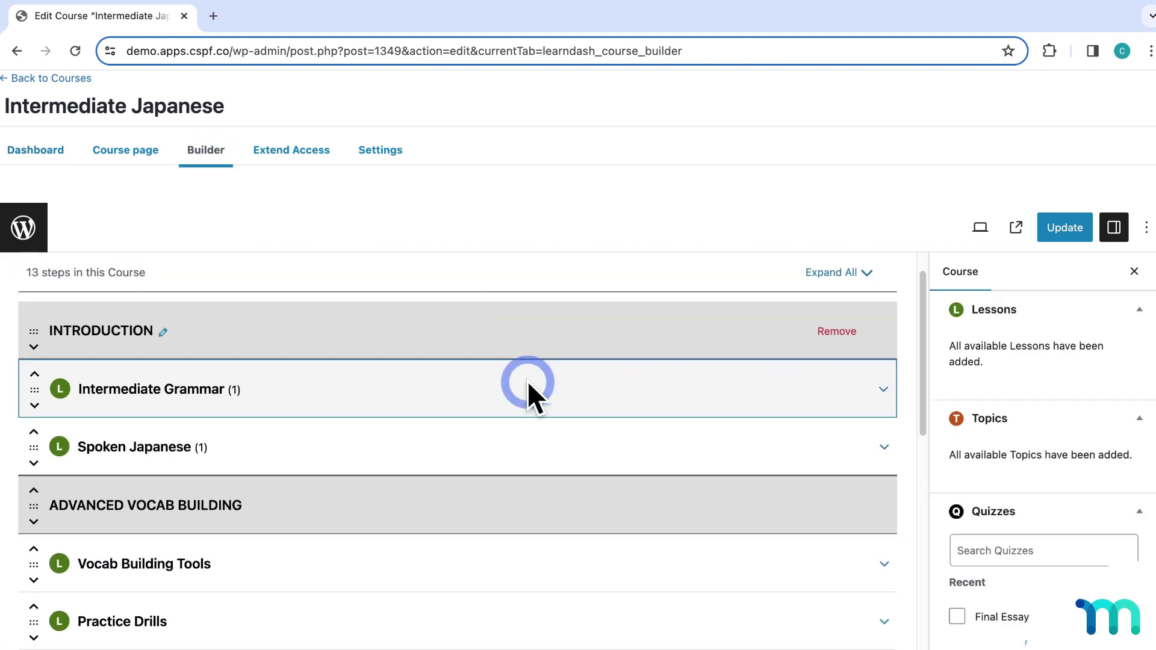
{"action": "scroll", "coordinate": [527, 380], "scroll_direction": "down", "scroll_amount": 1}
{"action": "scroll", "coordinate": [527, 380], "scroll_direction": "up", "scroll_amount": 1}
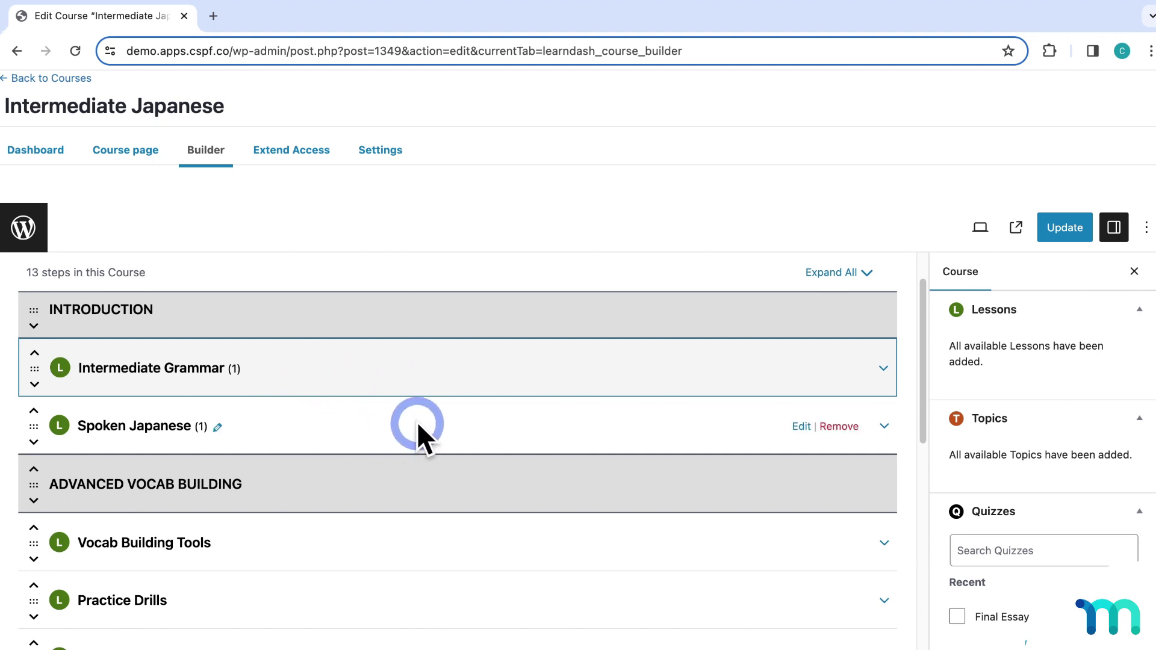
{"action": "left_click", "coordinate": [884, 369]}
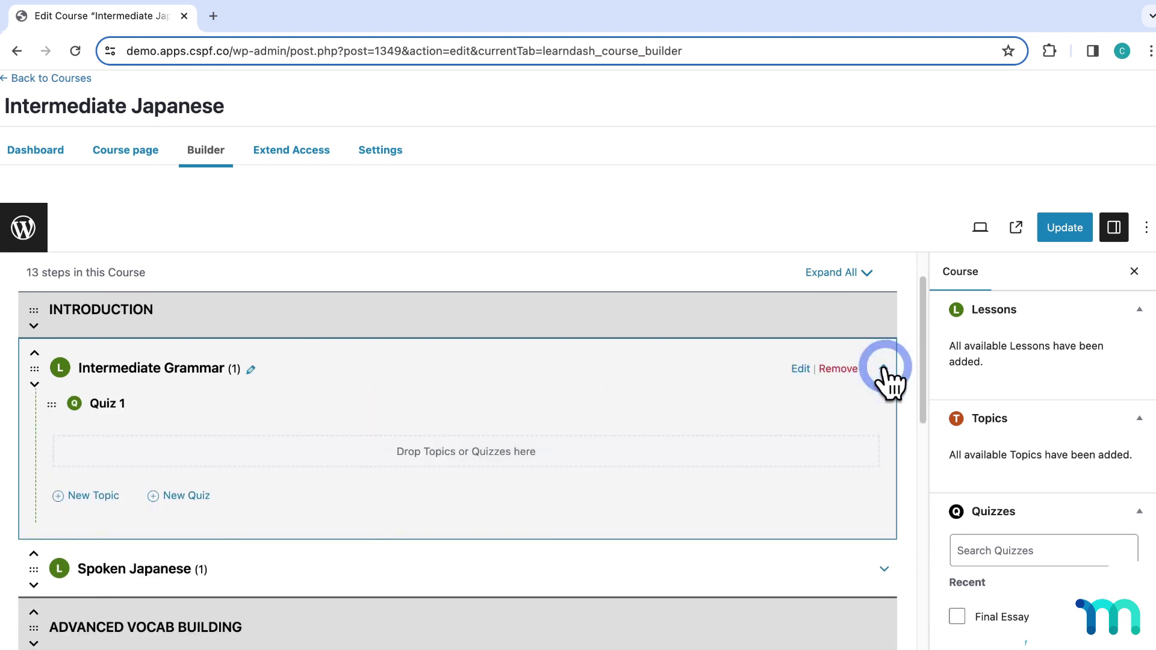
{"action": "scroll", "coordinate": [571, 419], "scroll_direction": "down", "scroll_amount": 5}
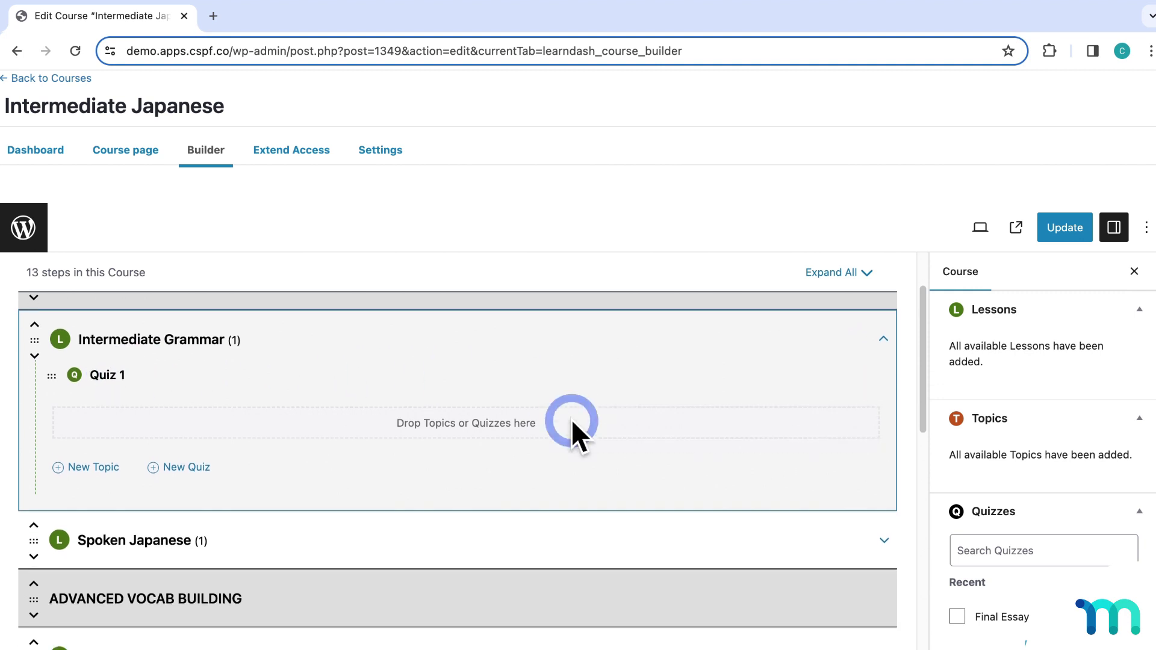
{"action": "left_click", "coordinate": [883, 369]}
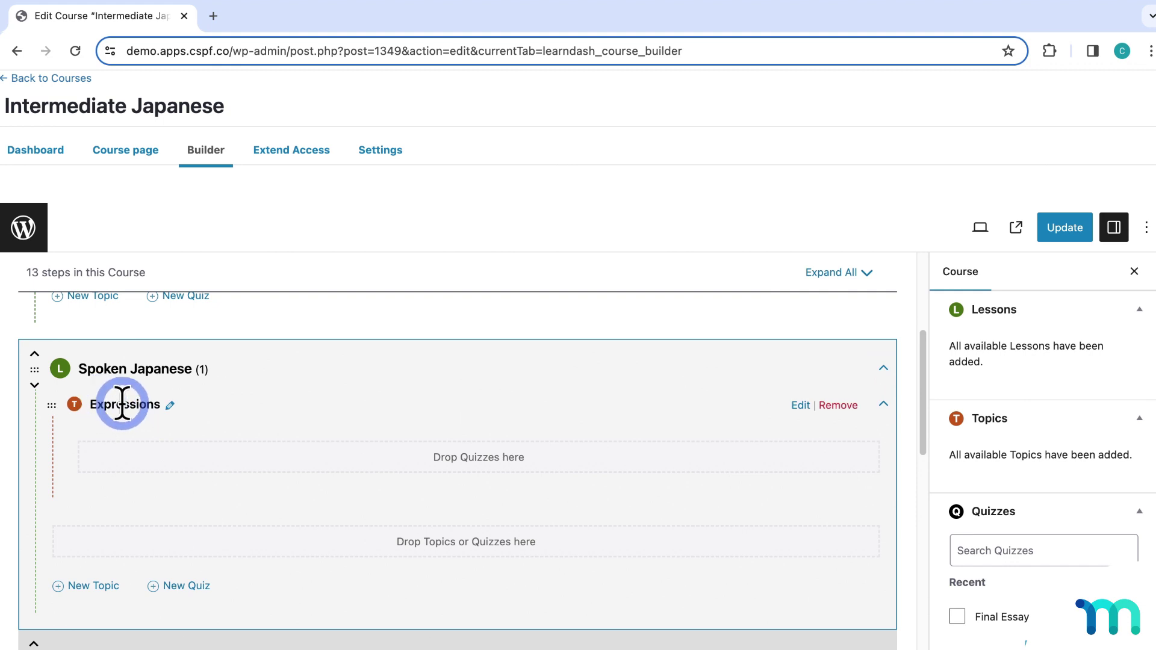
{"action": "scroll", "coordinate": [410, 392], "scroll_direction": "down", "scroll_amount": 6}
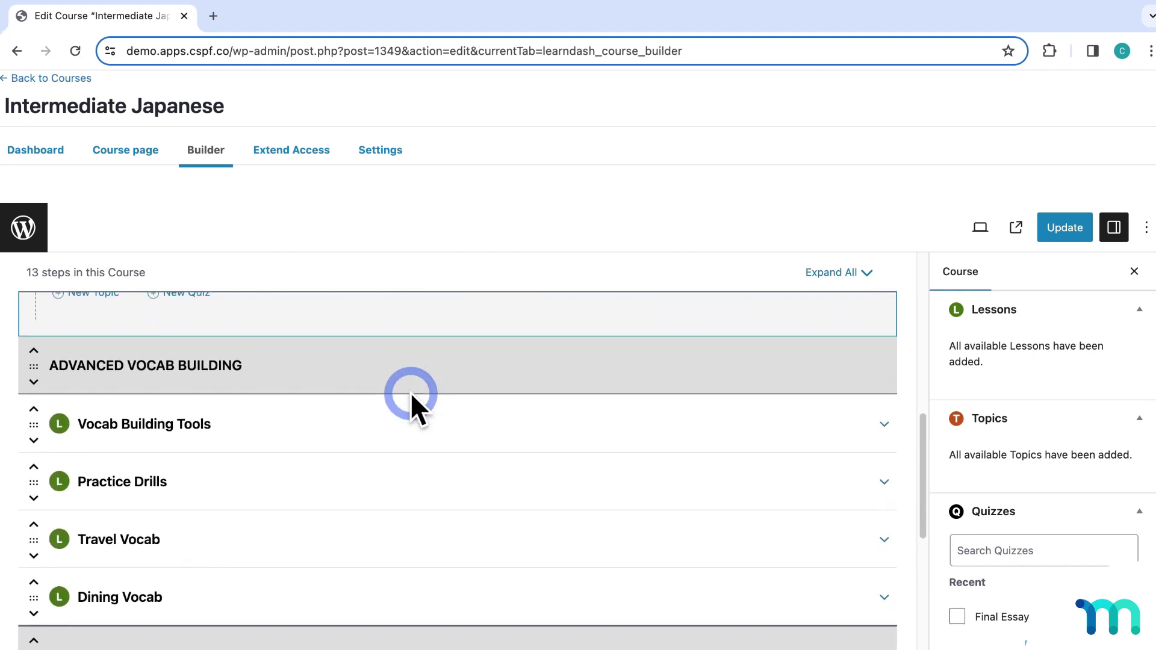
{"action": "scroll", "coordinate": [410, 392], "scroll_direction": "down", "scroll_amount": 9}
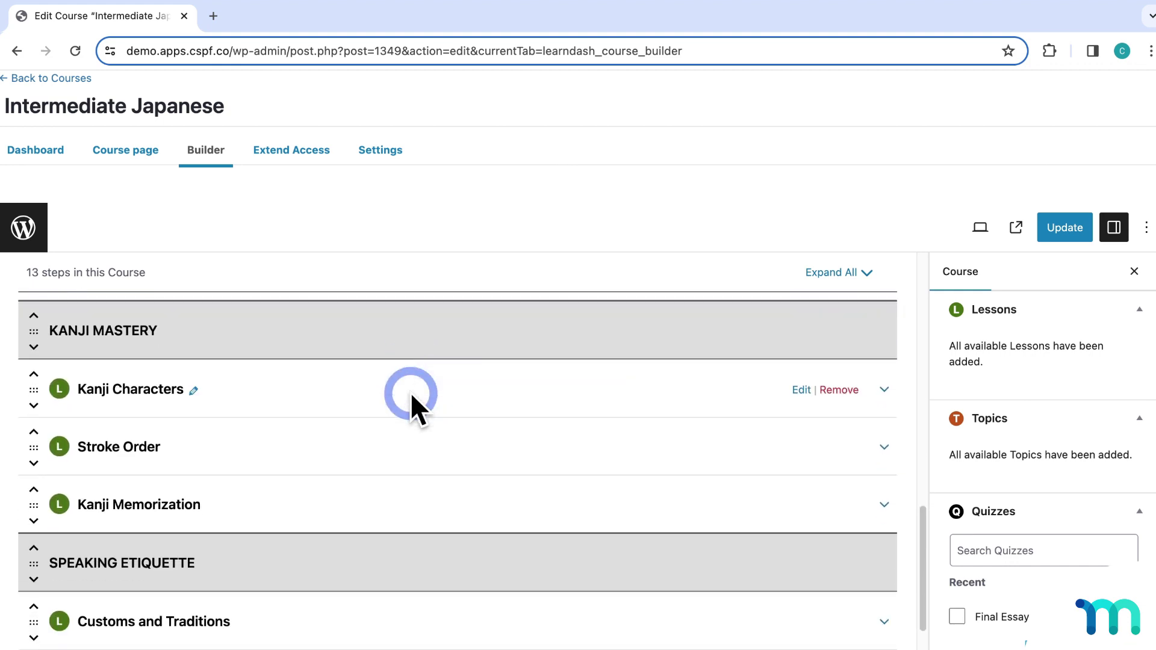
{"action": "scroll", "coordinate": [410, 390], "scroll_direction": "up", "scroll_amount": 14}
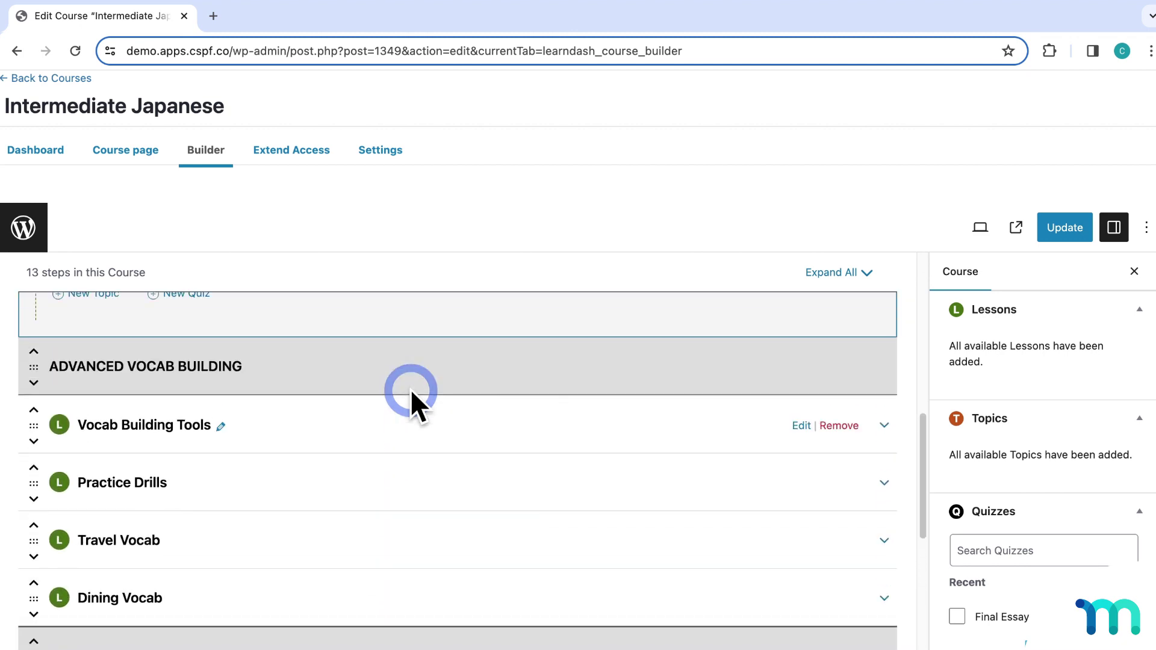
{"action": "scroll", "coordinate": [410, 388], "scroll_direction": "up", "scroll_amount": 5}
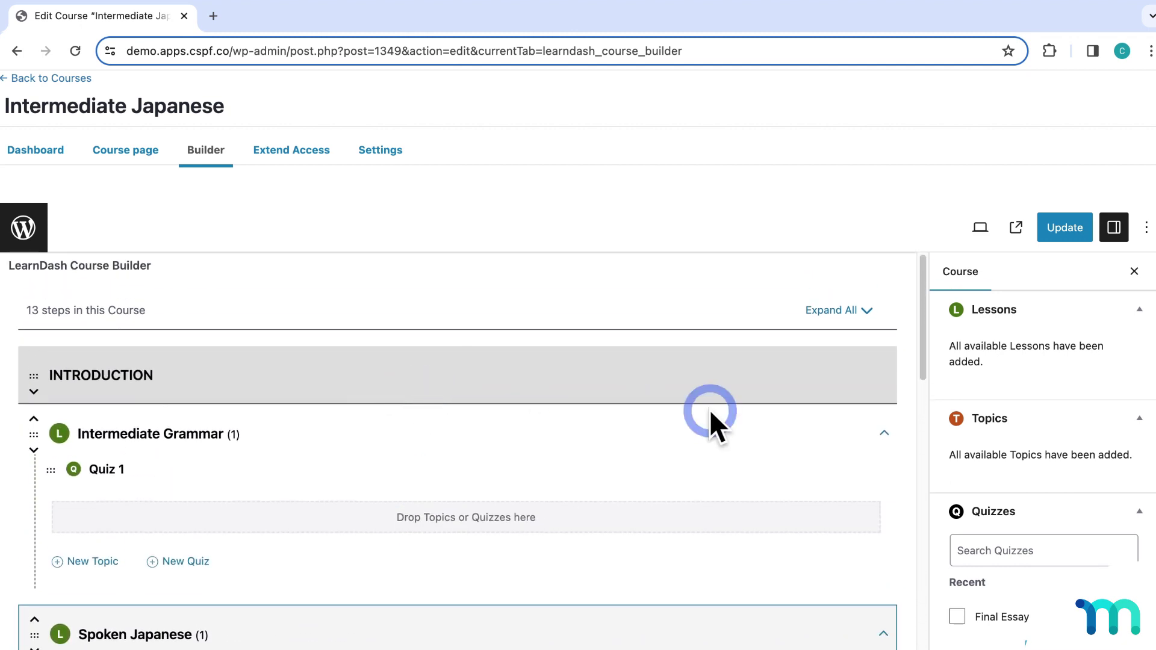
Open the Intermediate Grammar lesson for editing, leaving the builder without saving, and review its page content and Lesson Materials in an enlarged editor.
{"action": "left_click", "coordinate": [801, 434]}
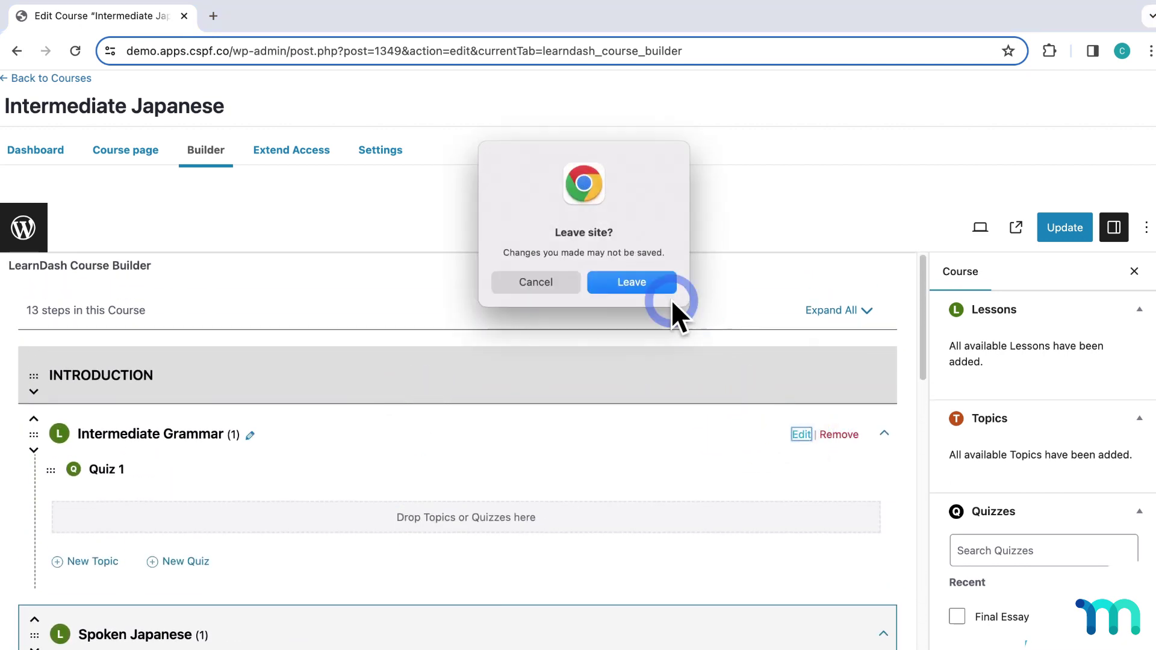
{"action": "left_click", "coordinate": [642, 283]}
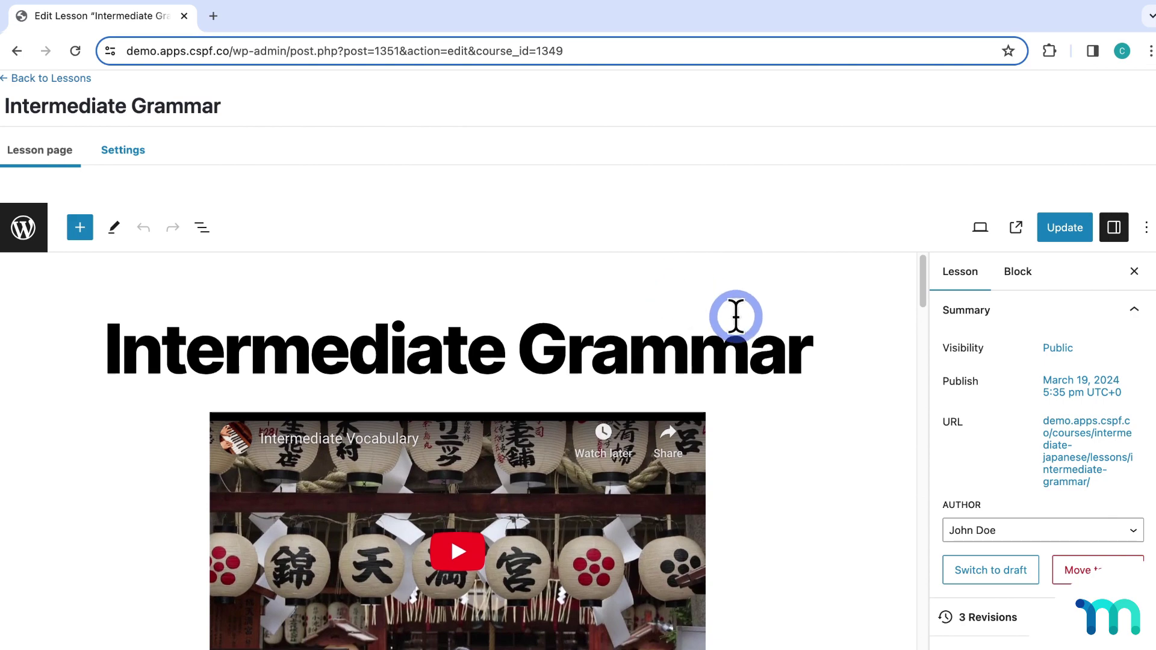
{"action": "scroll", "coordinate": [735, 315], "scroll_direction": "down", "scroll_amount": 3}
{"action": "scroll", "coordinate": [642, 421], "scroll_direction": "down", "scroll_amount": 15}
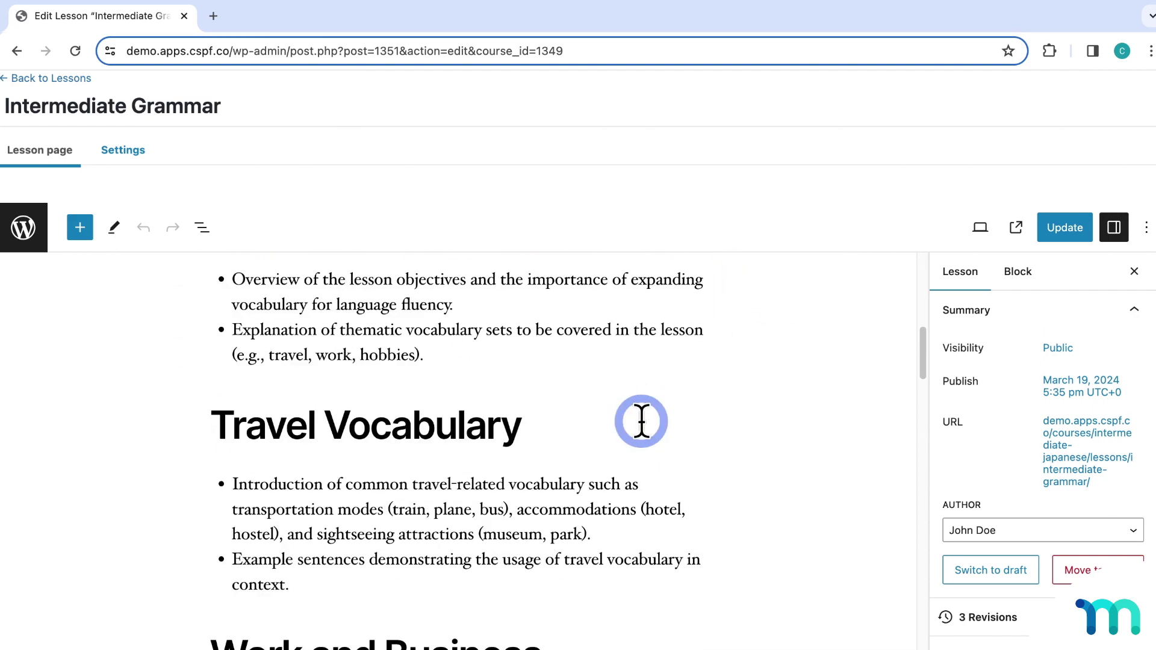
{"action": "scroll", "coordinate": [642, 421], "scroll_direction": "down", "scroll_amount": 15}
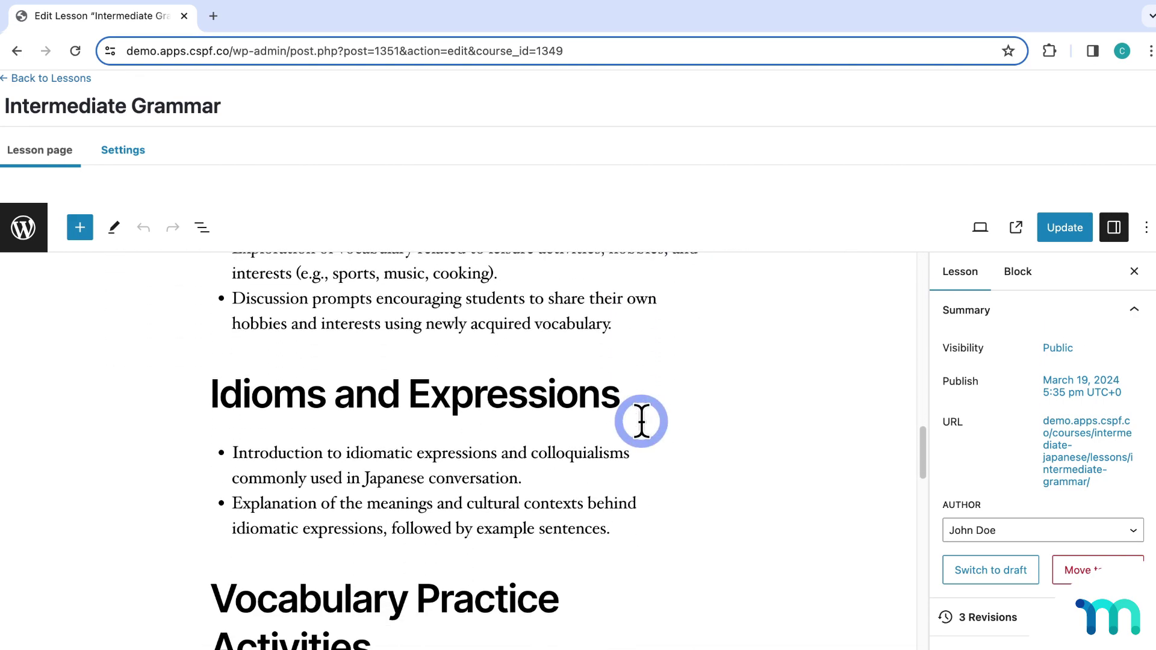
{"action": "scroll", "coordinate": [642, 420], "scroll_direction": "up", "scroll_amount": 20}
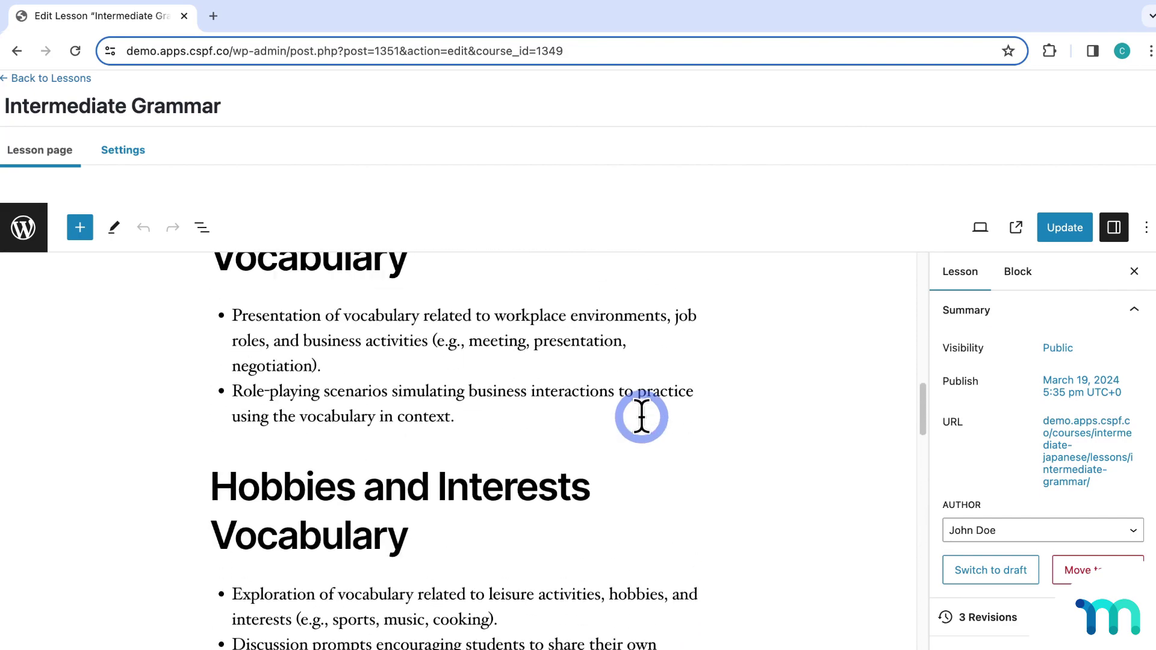
{"action": "scroll", "coordinate": [641, 415], "scroll_direction": "up", "scroll_amount": 3}
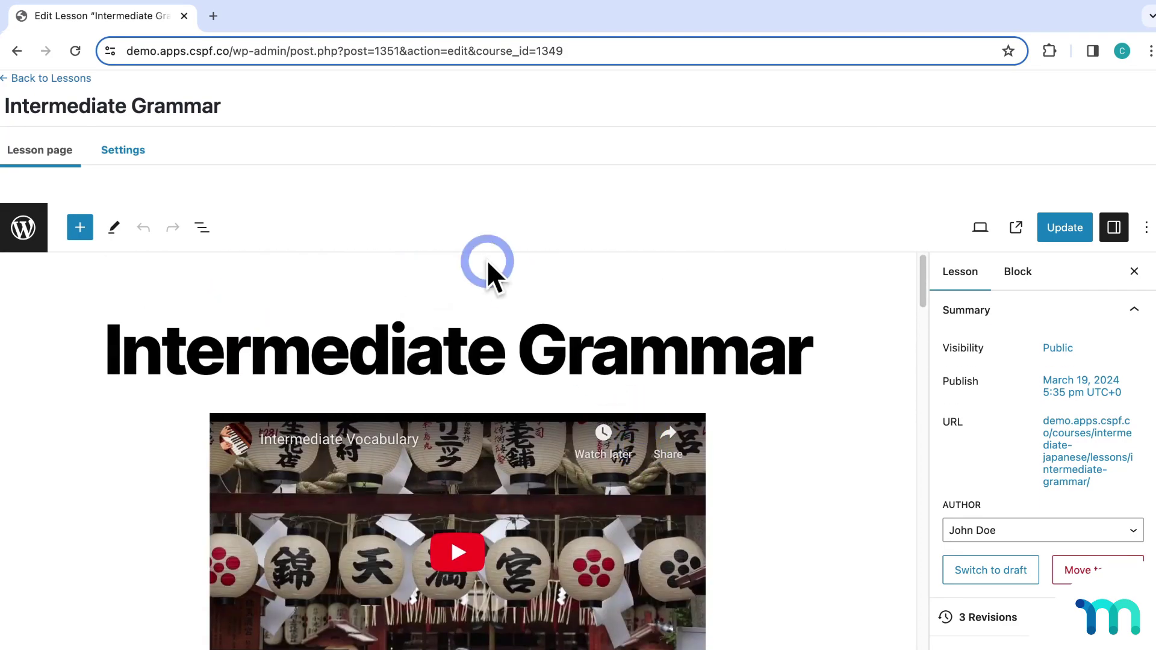
{"action": "left_click", "coordinate": [140, 158]}
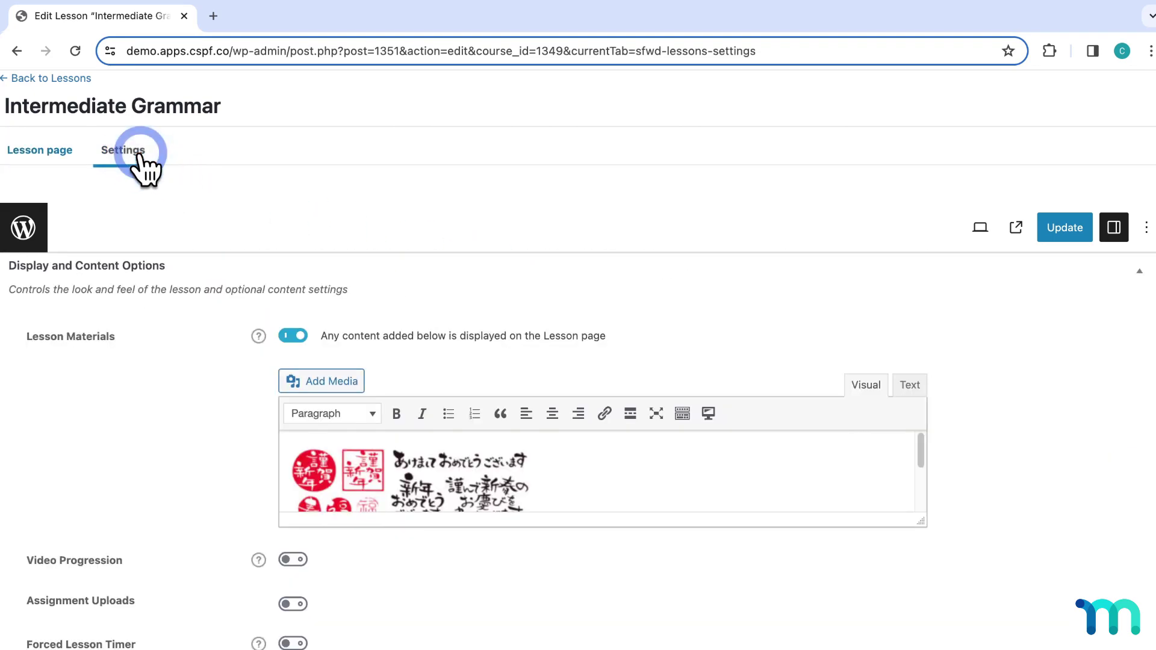
{"action": "left_click_drag", "start_coordinate": [918, 519], "coordinate": [917, 593]}
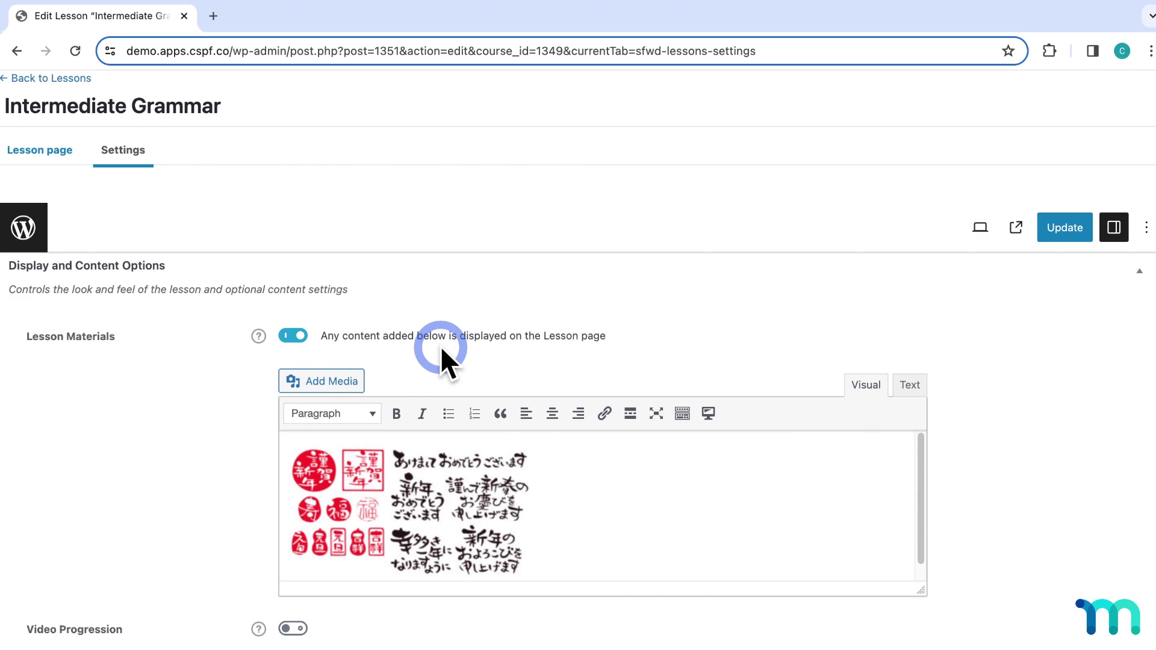
Return to the Intermediate Japanese course builder and find the Advanced Vocab Building section.
{"action": "left_click", "coordinate": [54, 79]}
{"action": "left_click", "coordinate": [29, 203]}
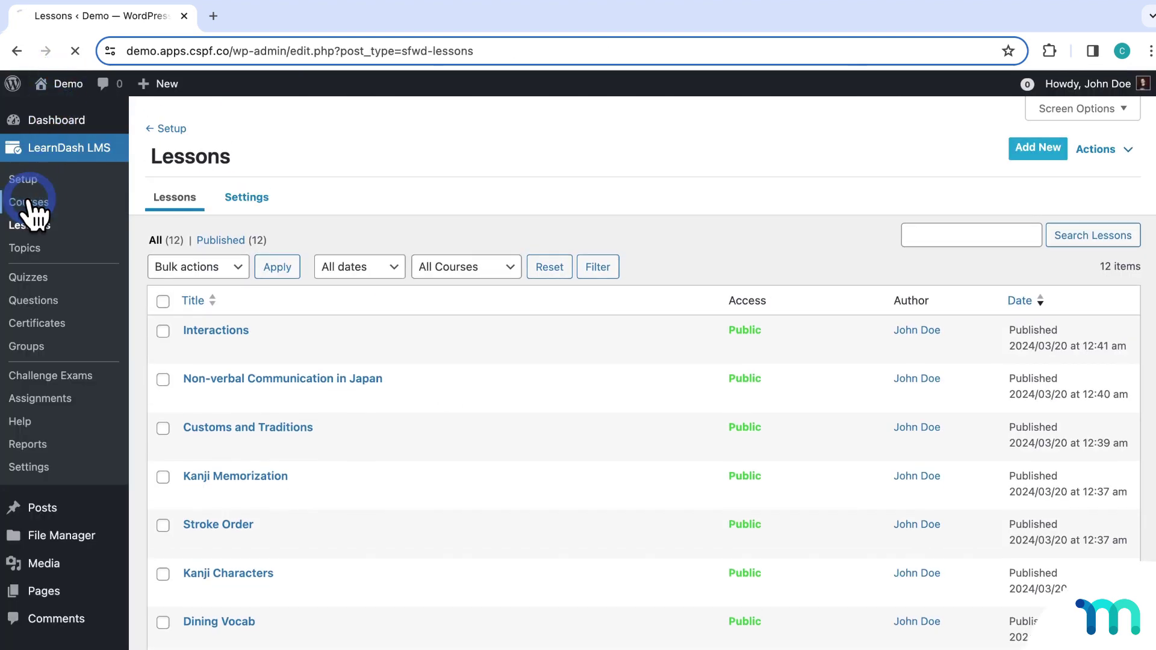
{"action": "left_click", "coordinate": [258, 349]}
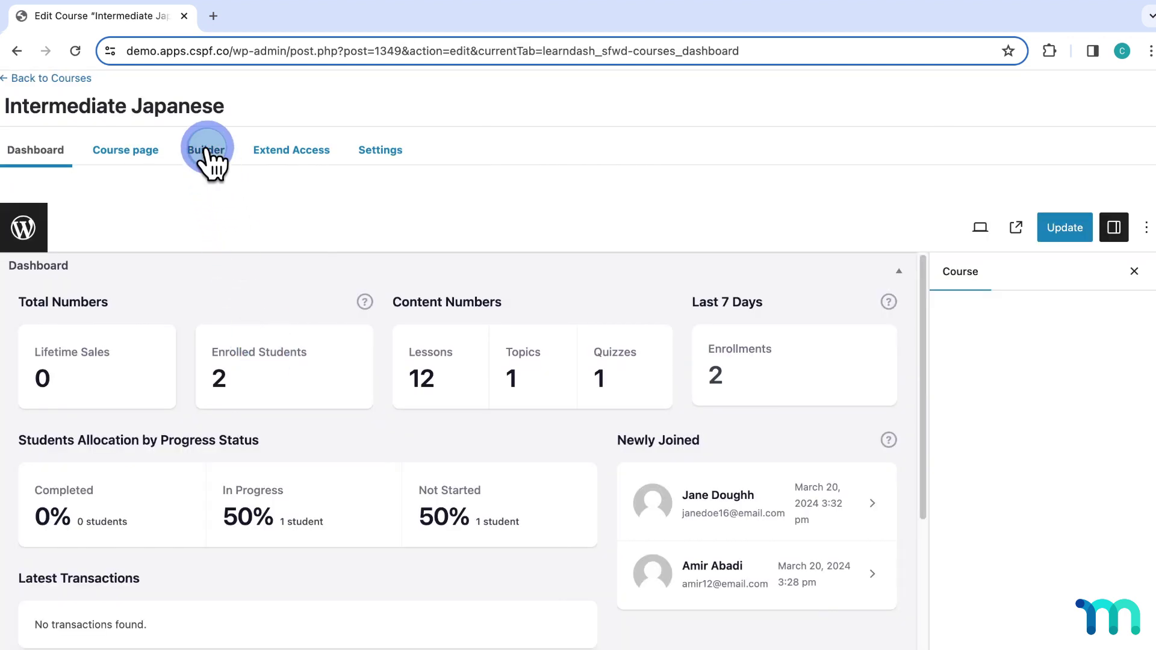
{"action": "left_click", "coordinate": [206, 151]}
{"action": "scroll", "coordinate": [435, 424], "scroll_direction": "down", "scroll_amount": 4}
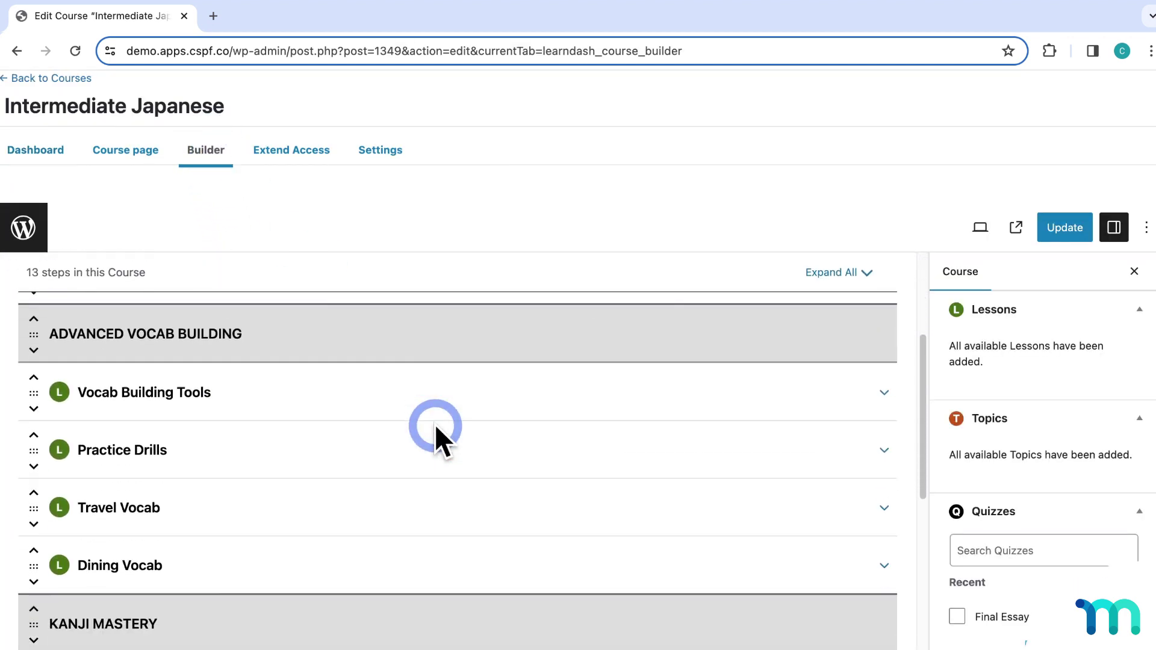
Open the Practice Drills lesson for editing, leaving the builder without saving, and review its page content and Lesson Materials settings.
{"action": "left_click", "coordinate": [802, 438]}
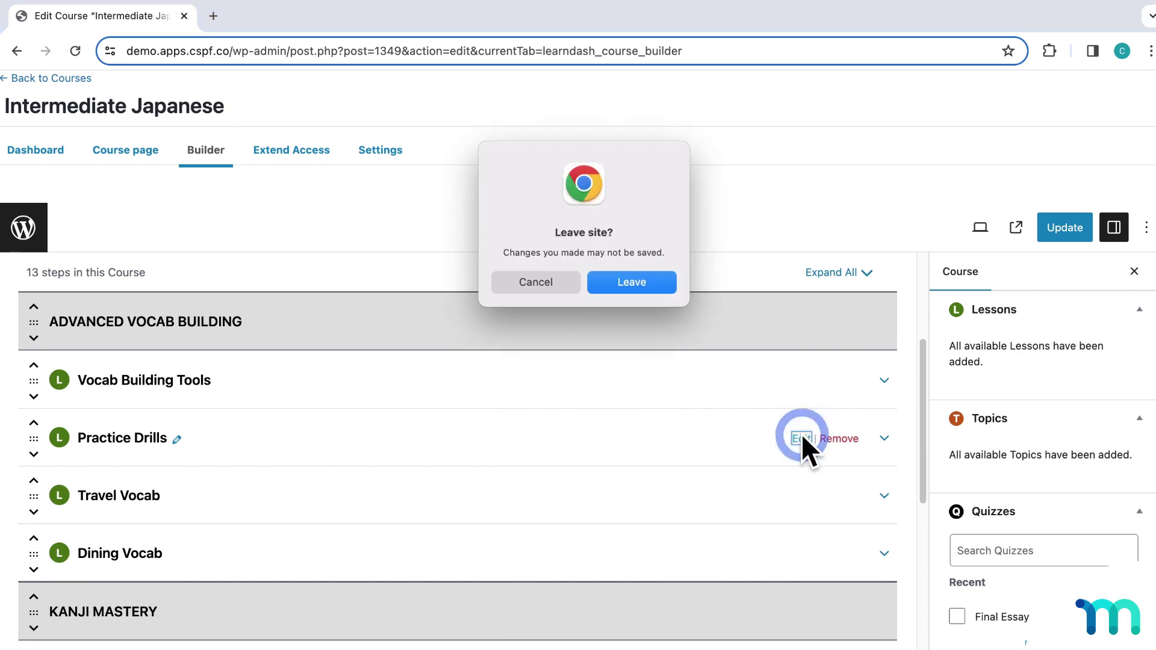
{"action": "left_click", "coordinate": [642, 291]}
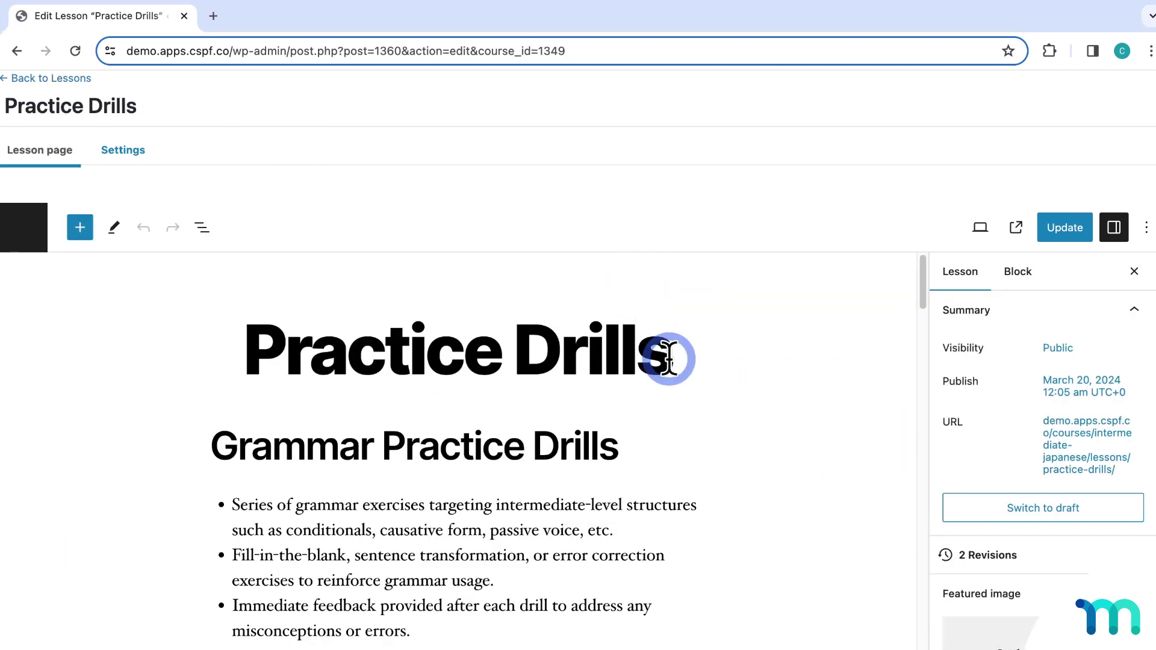
{"action": "scroll", "coordinate": [669, 359], "scroll_direction": "down", "scroll_amount": 2}
{"action": "scroll", "coordinate": [669, 358], "scroll_direction": "down", "scroll_amount": 7}
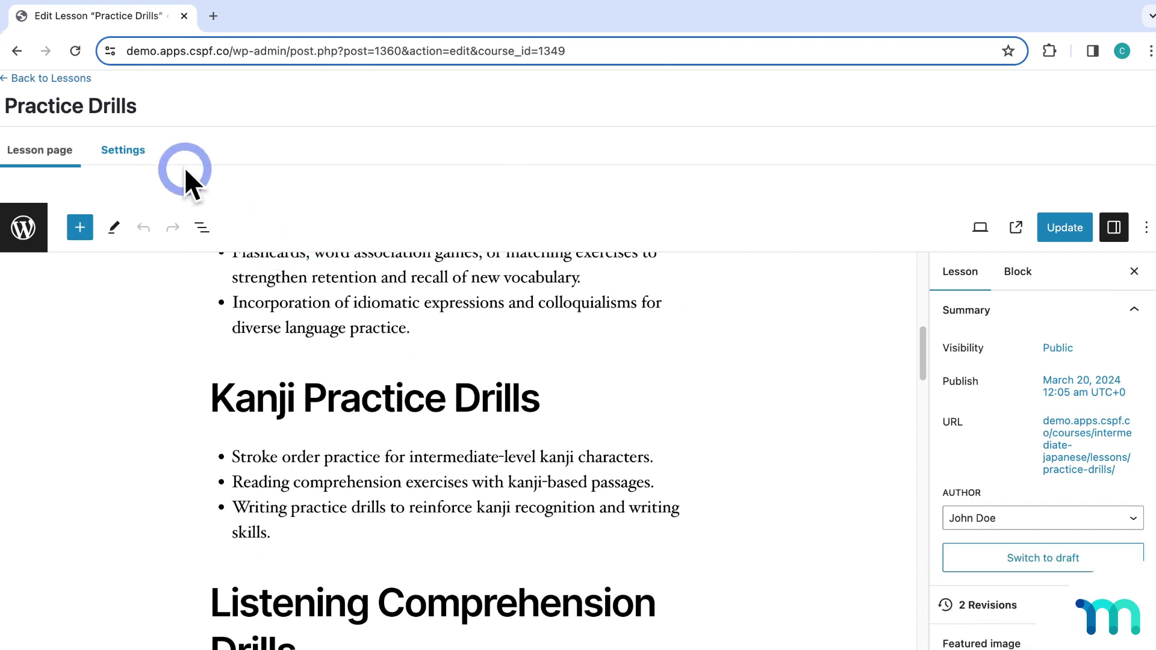
{"action": "left_click", "coordinate": [125, 152]}
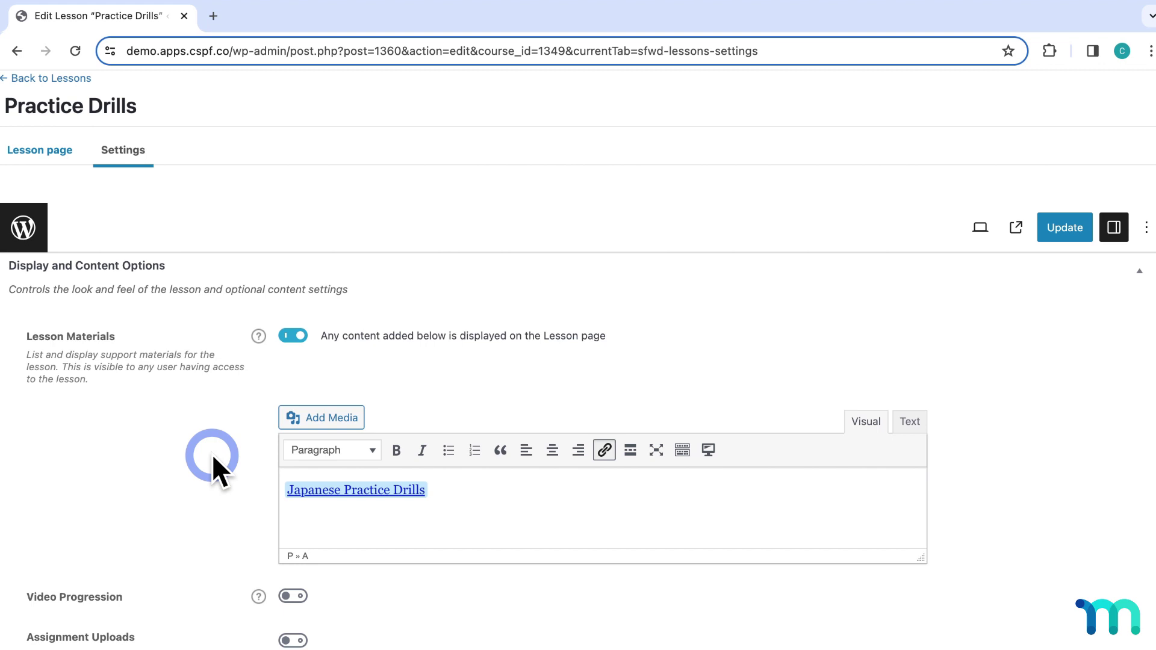
Leave the Practice Drills lesson and reopen the course builder of Intermediate Japanese.
{"action": "left_click", "coordinate": [82, 79]}
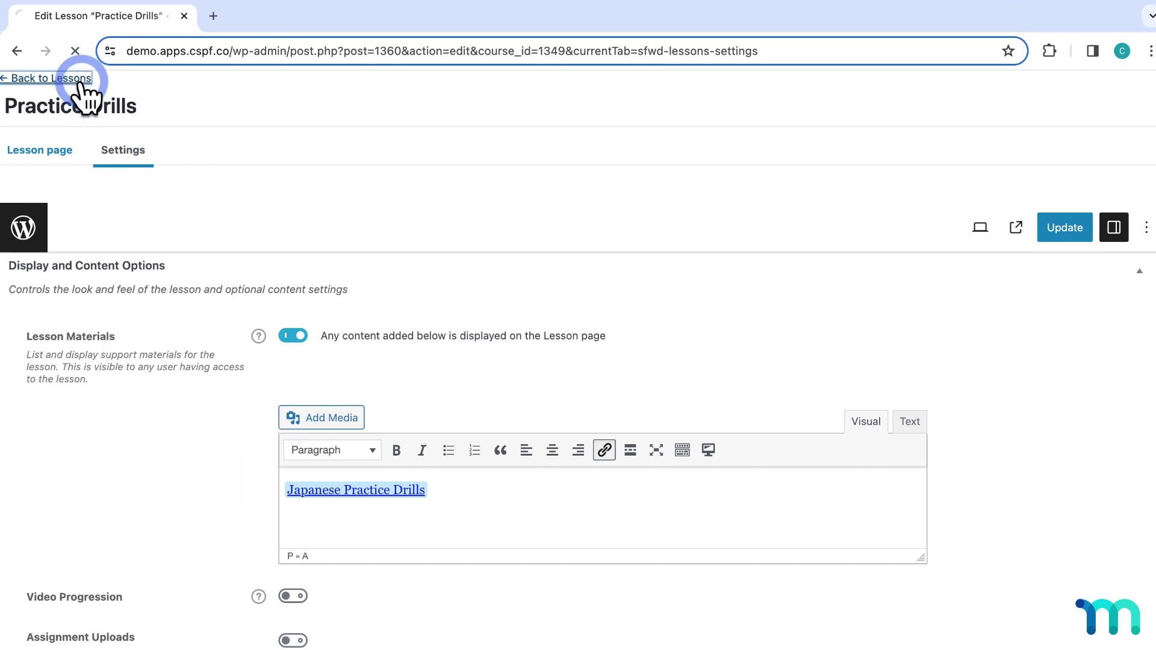
{"action": "left_click", "coordinate": [33, 202]}
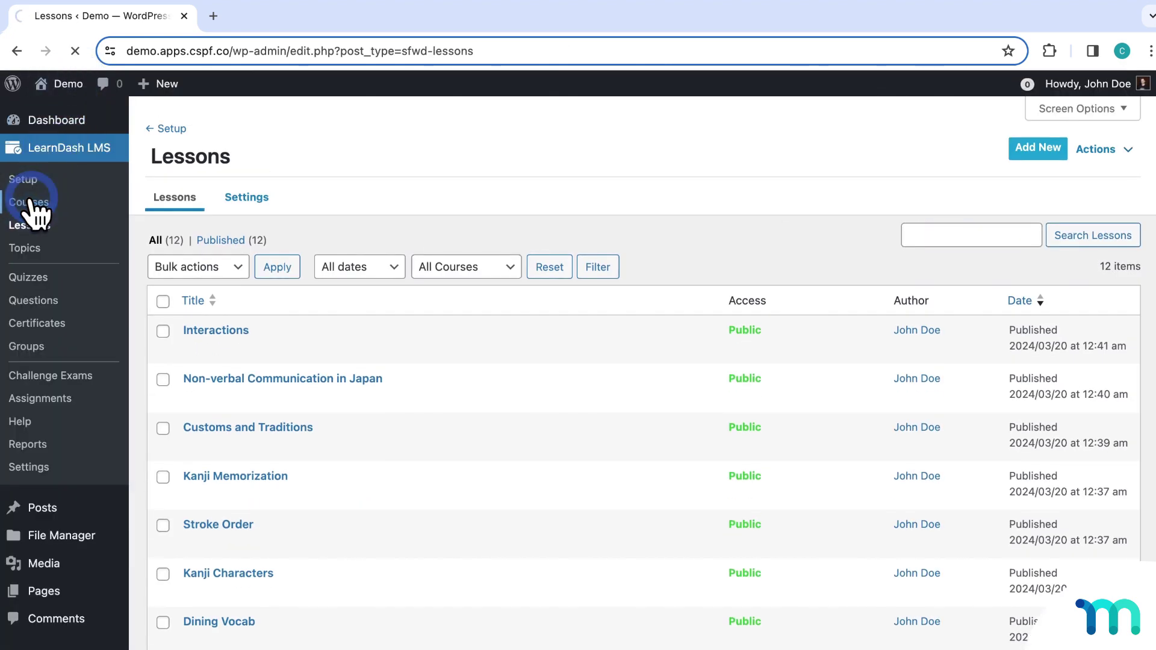
{"action": "left_click", "coordinate": [235, 348]}
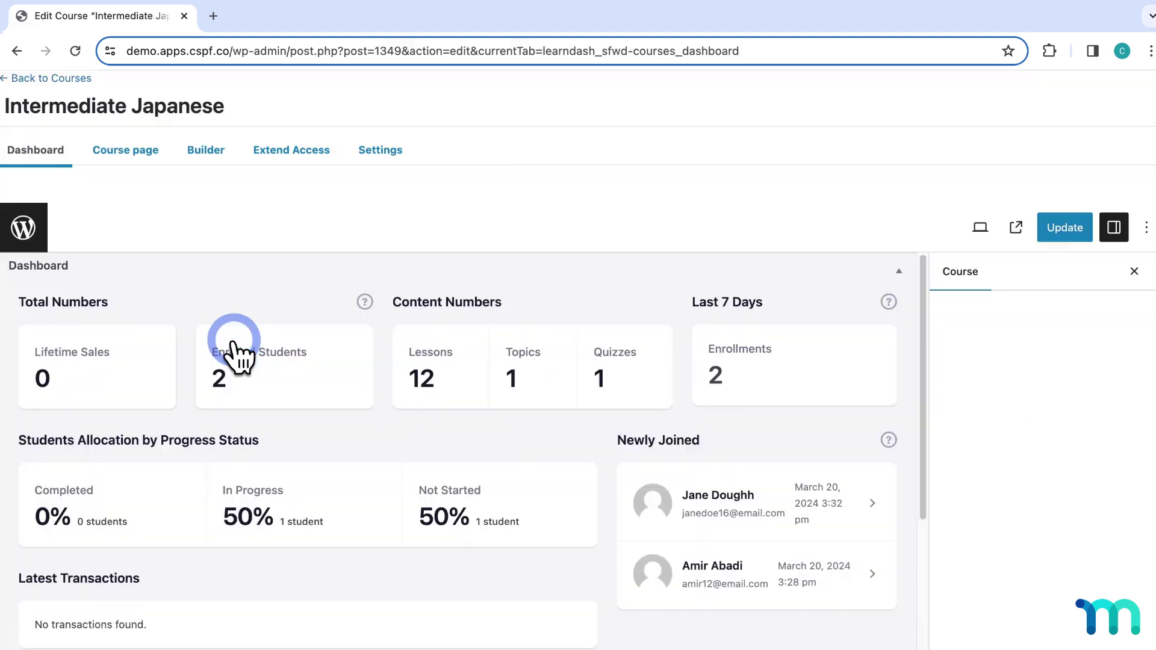
{"action": "left_click", "coordinate": [206, 151]}
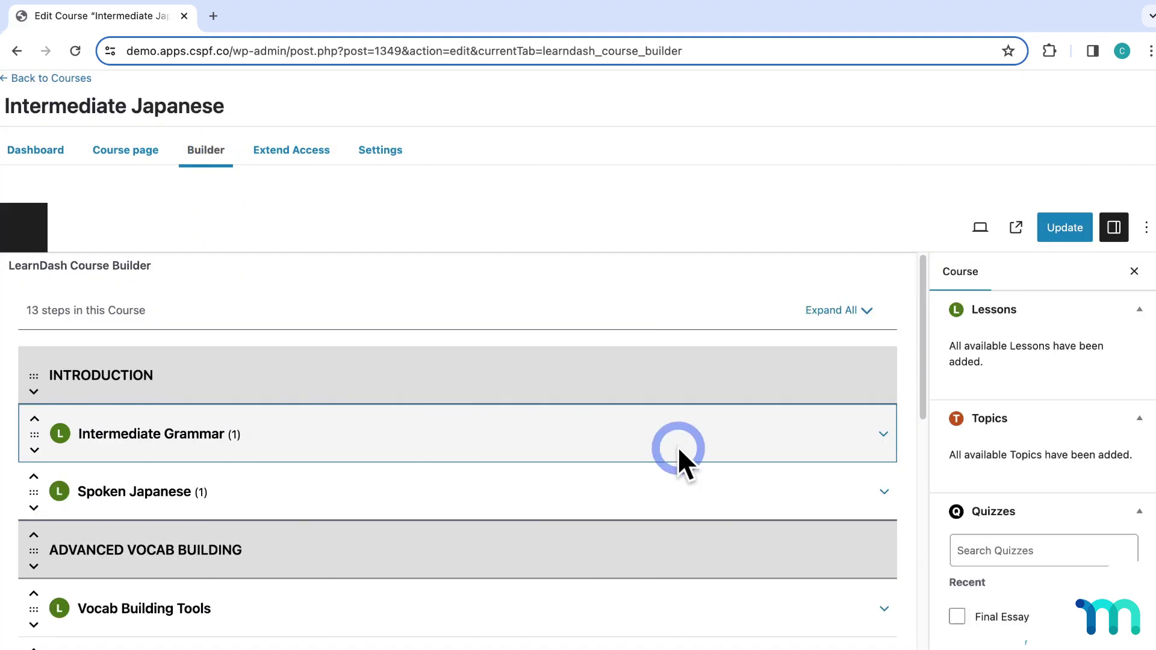
Open Quiz 1 under the Intermediate Grammar lesson for editing, leaving the course builder without saving, and show the quiz's question builder.
{"action": "left_click", "coordinate": [883, 436]}
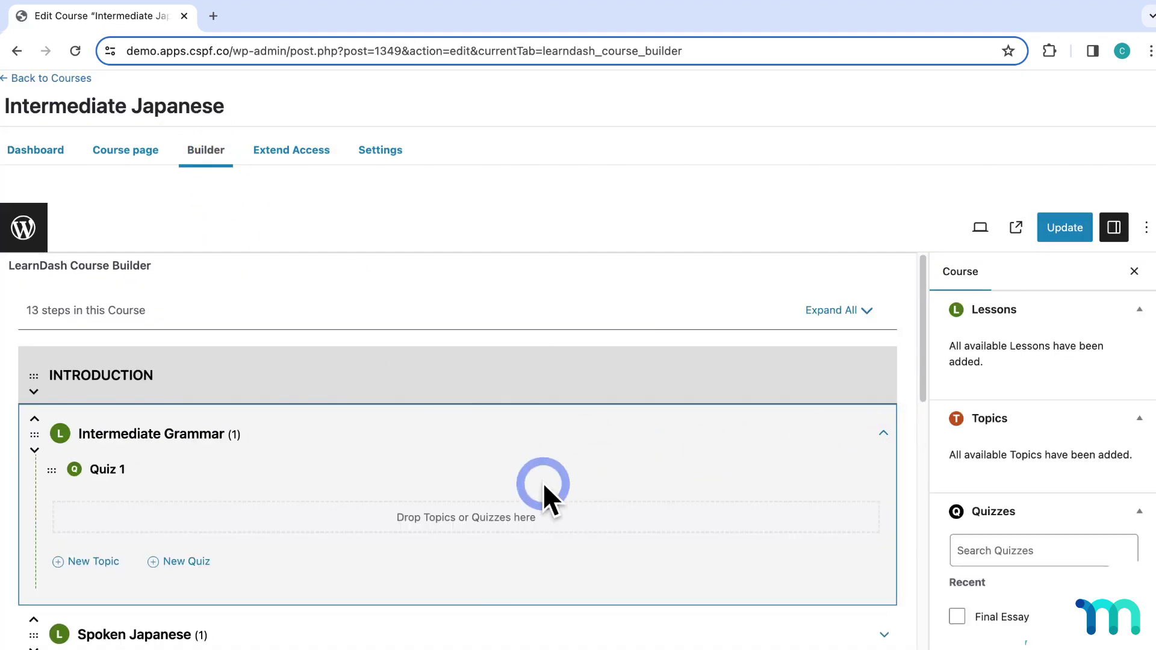
{"action": "left_click", "coordinate": [823, 468]}
{"action": "left_click", "coordinate": [657, 281]}
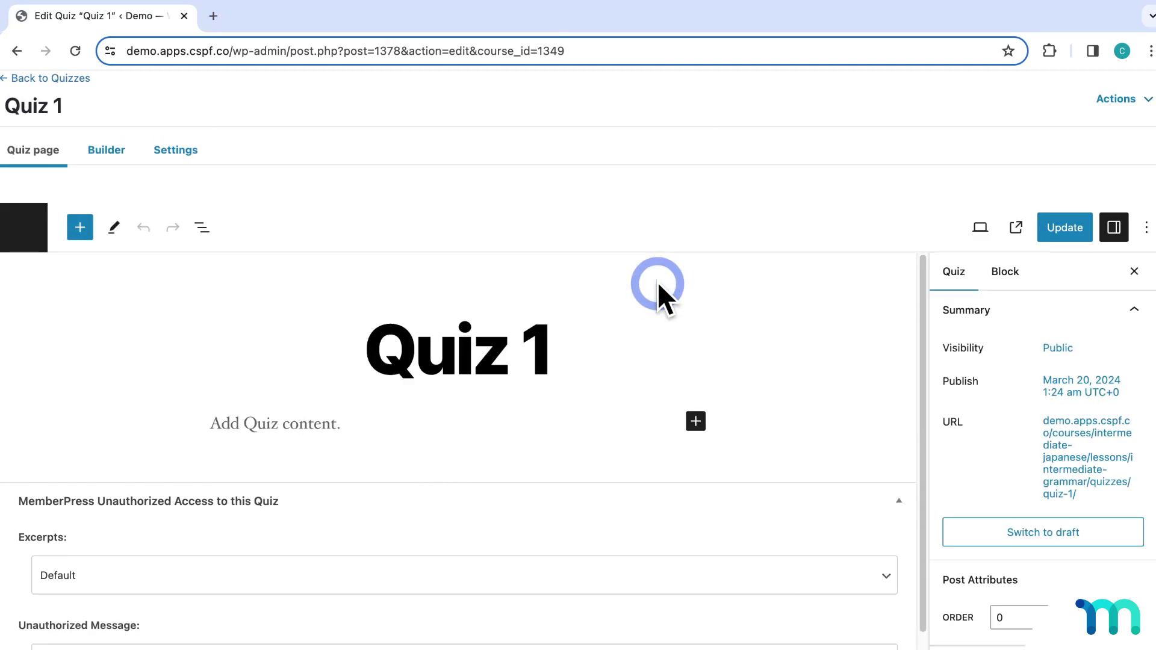
{"action": "left_click", "coordinate": [112, 155]}
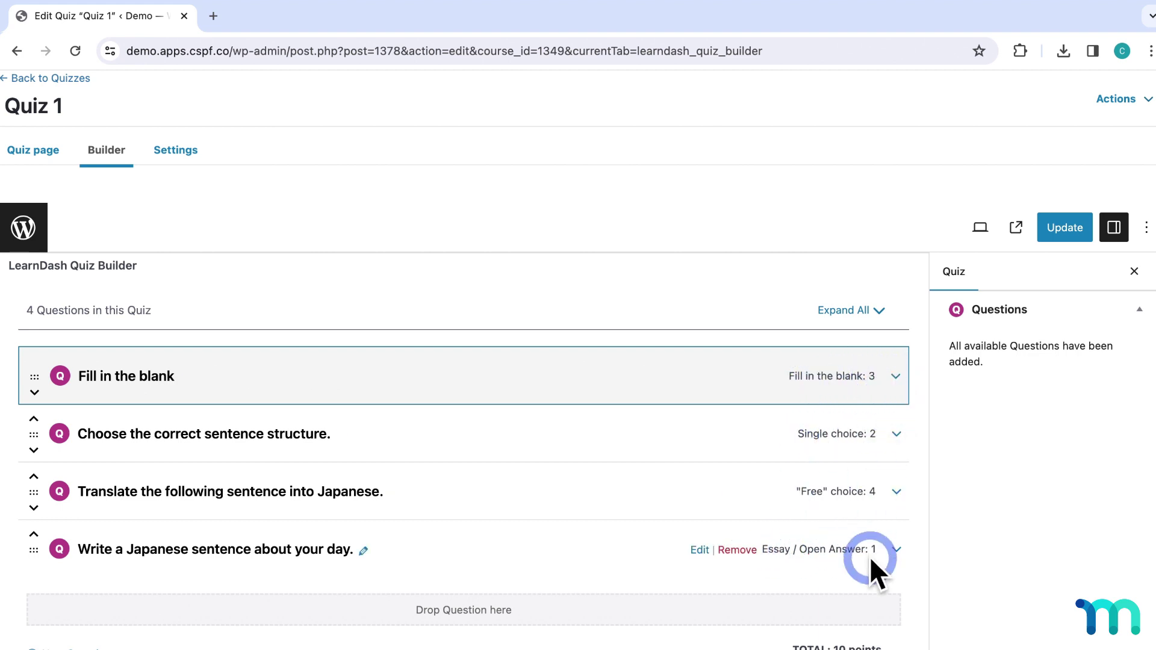
Show the details of the Fill in the blank and Choose the correct sentence structure questions, and leave Quiz 1 for the quizzes list.
{"action": "left_click", "coordinate": [894, 376]}
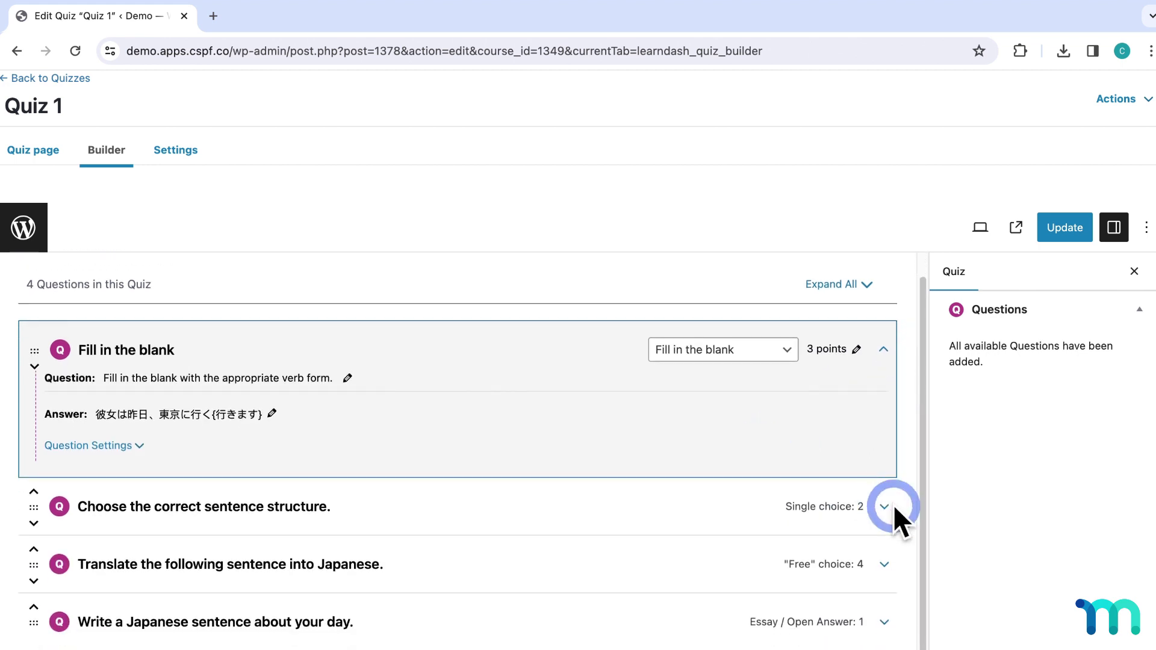
{"action": "left_click", "coordinate": [890, 505]}
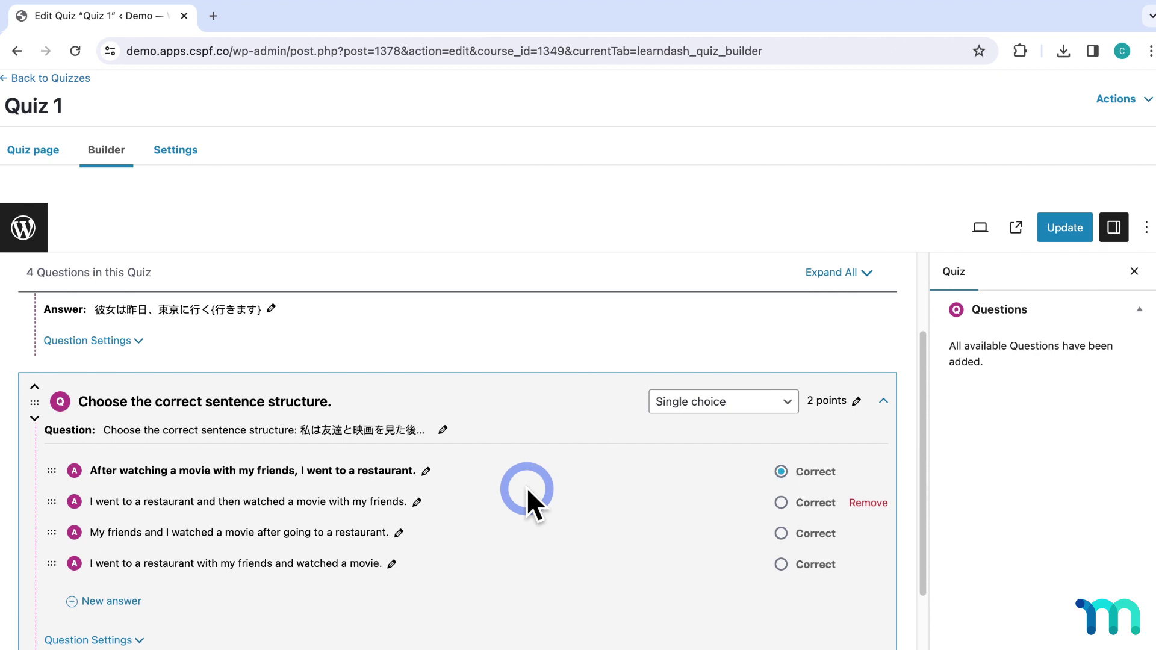
{"action": "left_click", "coordinate": [48, 78]}
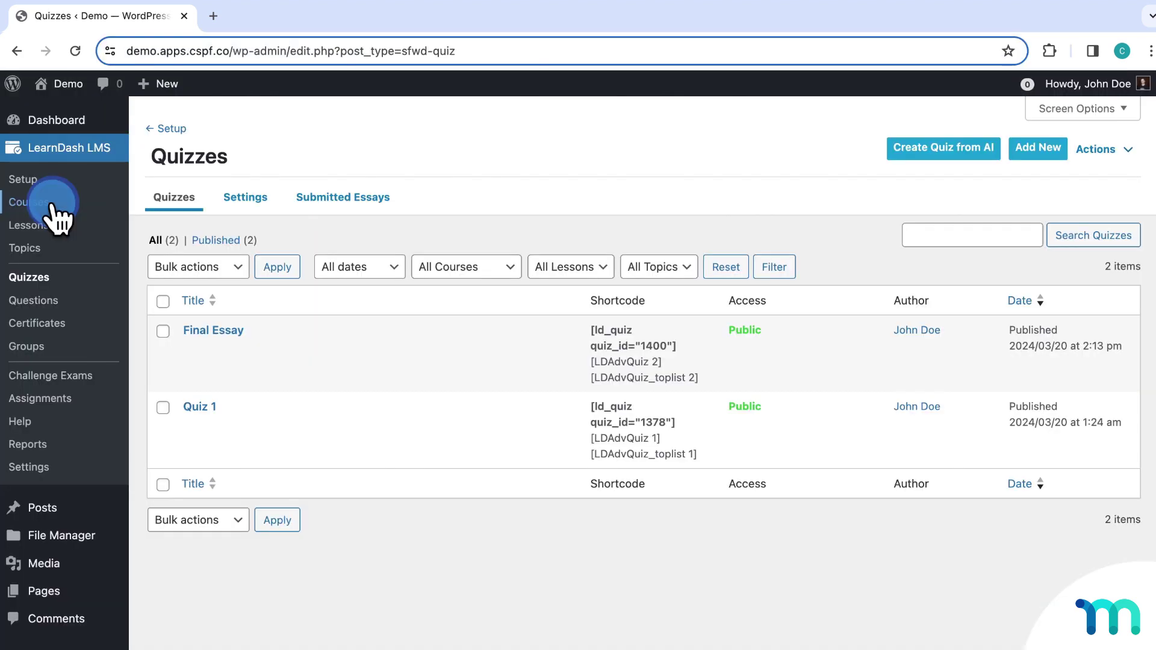
Open the dashboard of the LearnDash course Intermediate Japanese and open the user profile of its most recently joined student.
{"action": "left_click", "coordinate": [53, 205]}
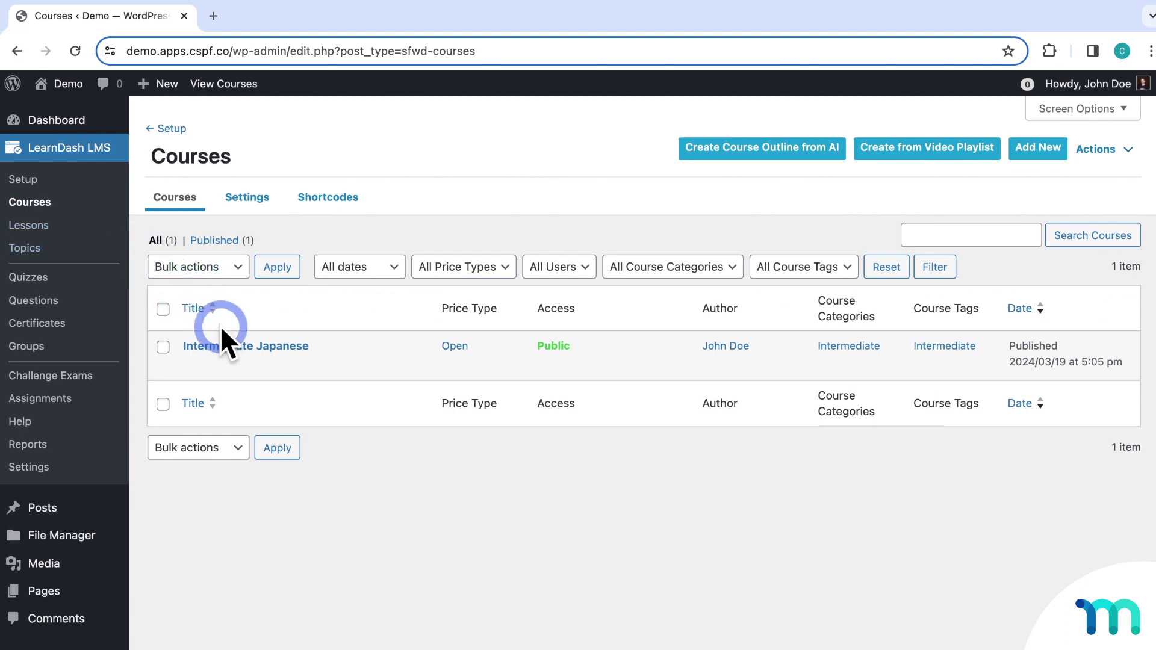
{"action": "left_click", "coordinate": [231, 338]}
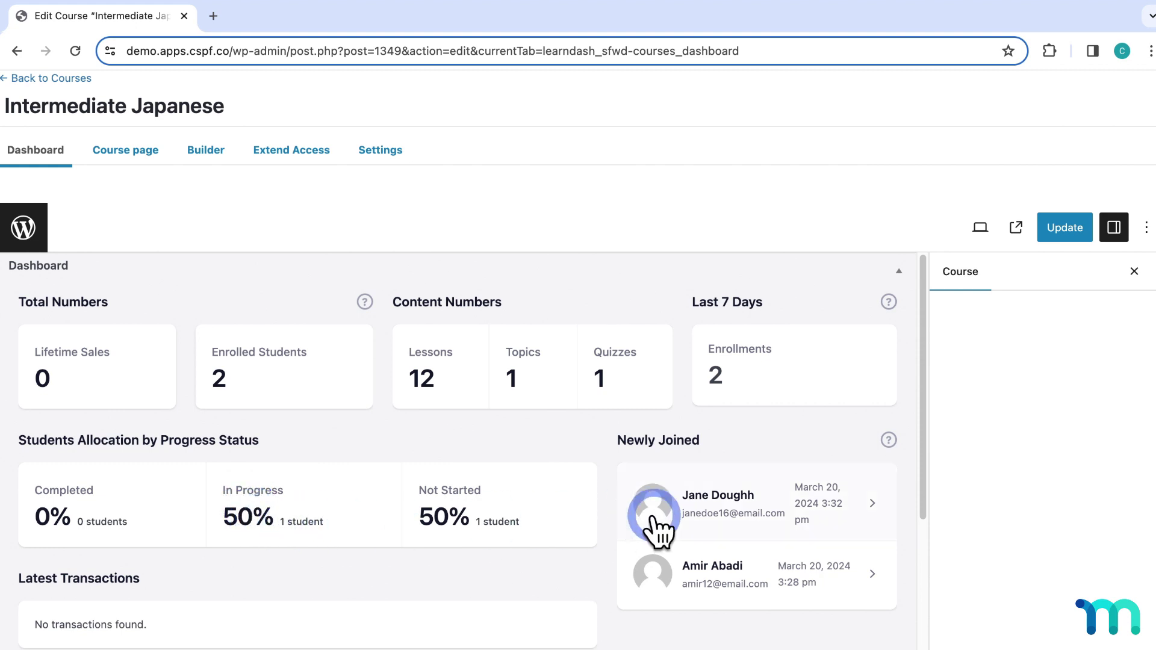
{"action": "left_click", "coordinate": [705, 517]}
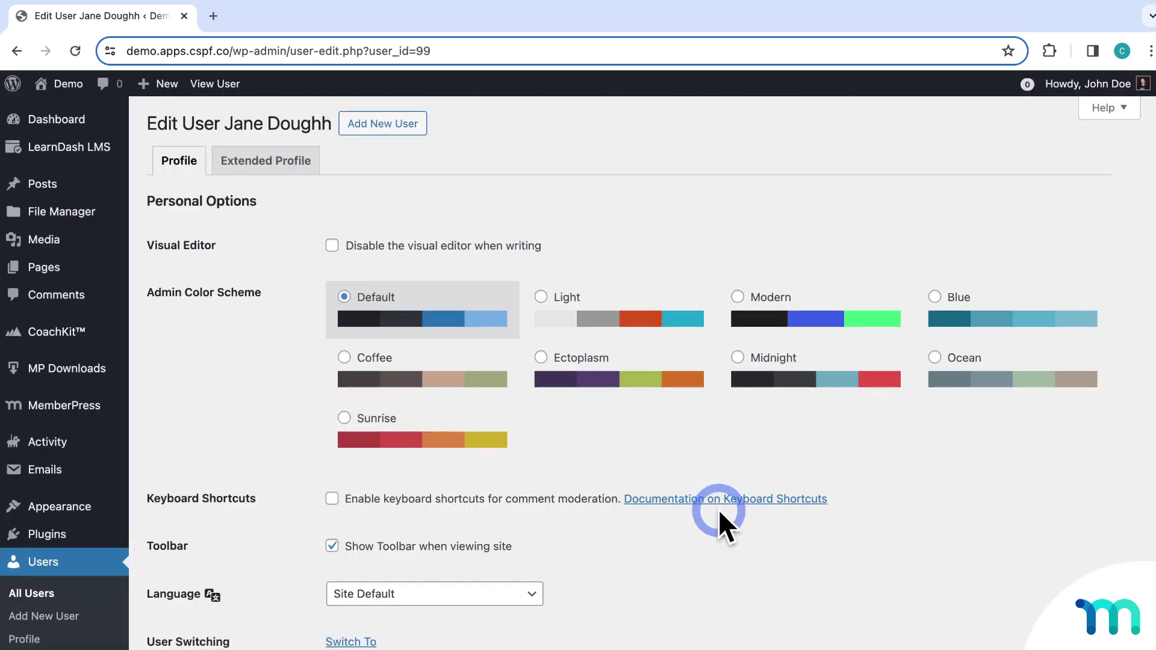
Find Course Info in the student's profile and examine the lesson-by-lesson progress details for Intermediate Japanese.
{"action": "scroll", "coordinate": [718, 508], "scroll_direction": "down", "scroll_amount": 15}
{"action": "scroll", "coordinate": [861, 484], "scroll_direction": "down", "scroll_amount": 20}
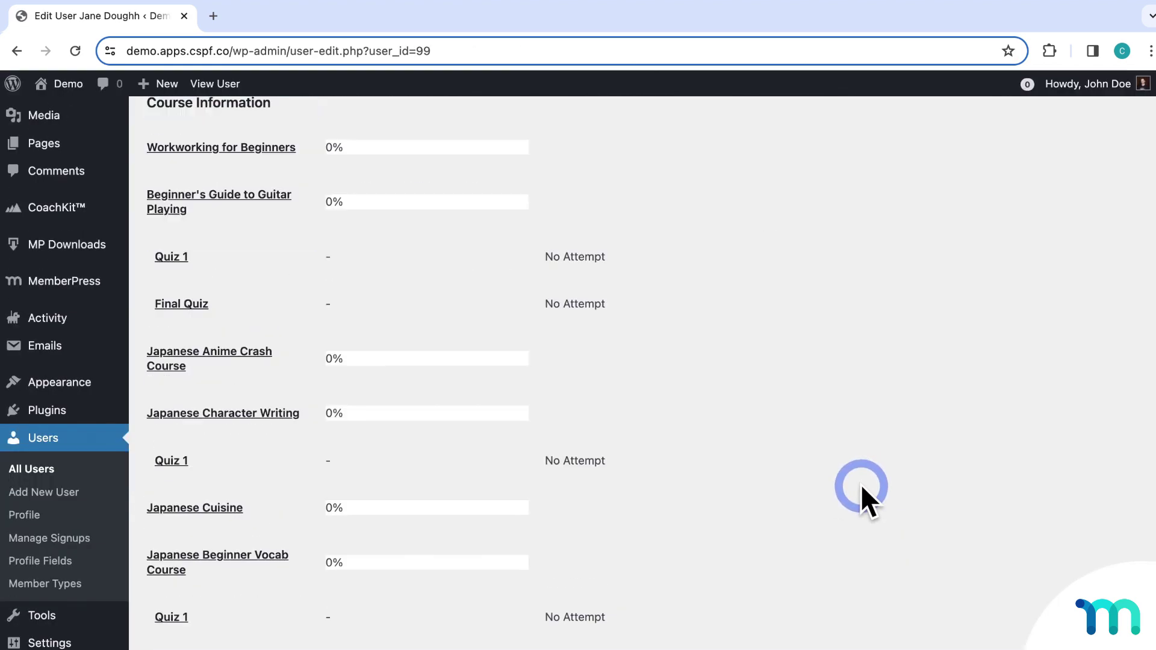
{"action": "scroll", "coordinate": [864, 485], "scroll_direction": "down", "scroll_amount": 8}
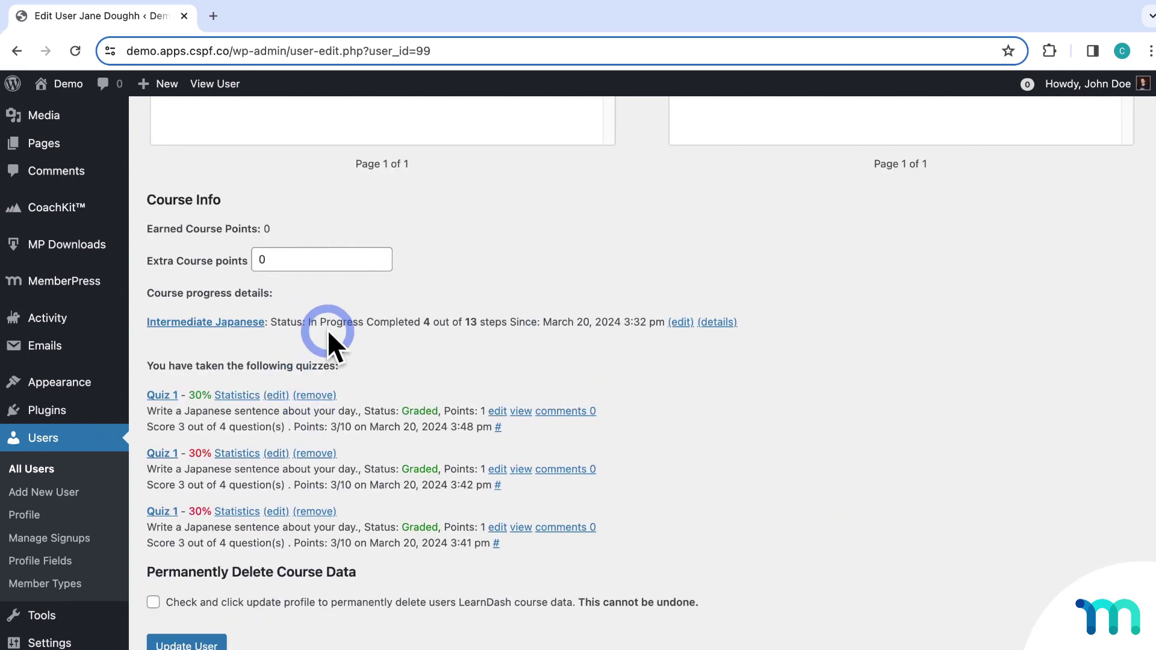
{"action": "left_click", "coordinate": [682, 322]}
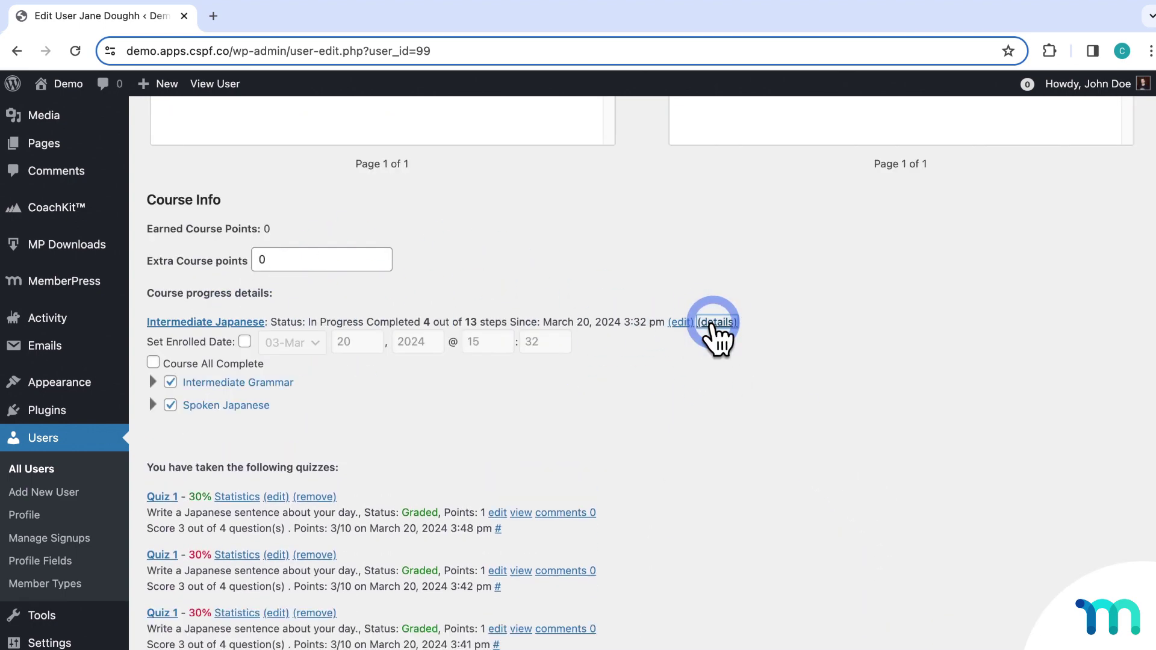
{"action": "scroll", "coordinate": [794, 366], "scroll_direction": "down", "scroll_amount": 1}
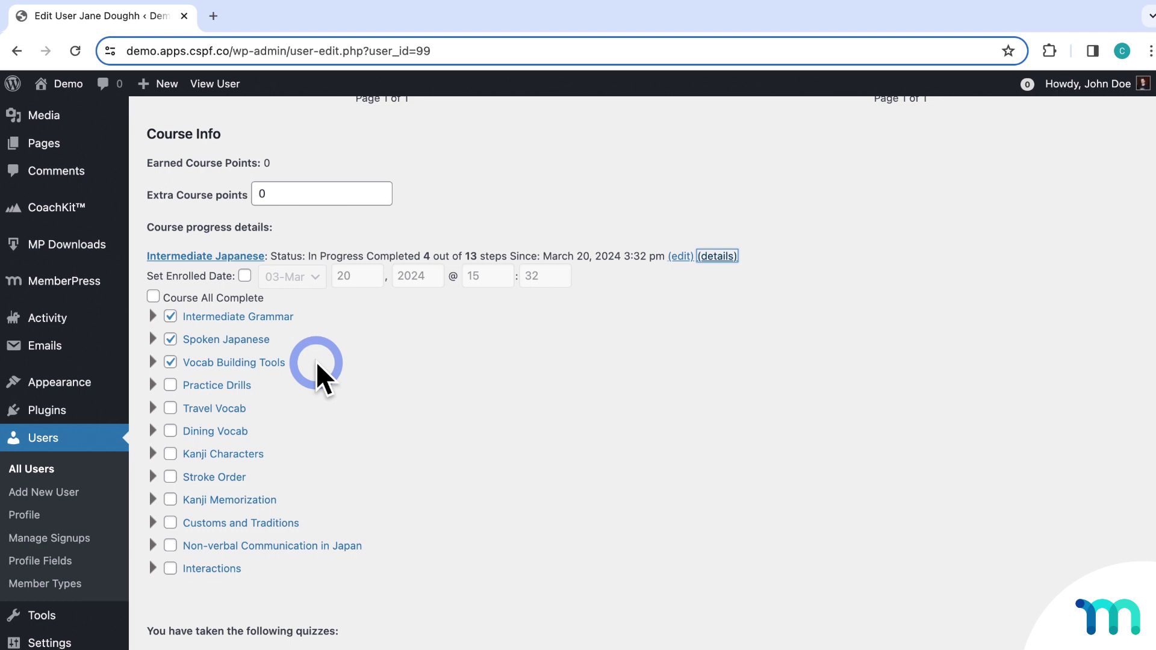
{"action": "scroll", "coordinate": [316, 362], "scroll_direction": "up", "scroll_amount": 3}
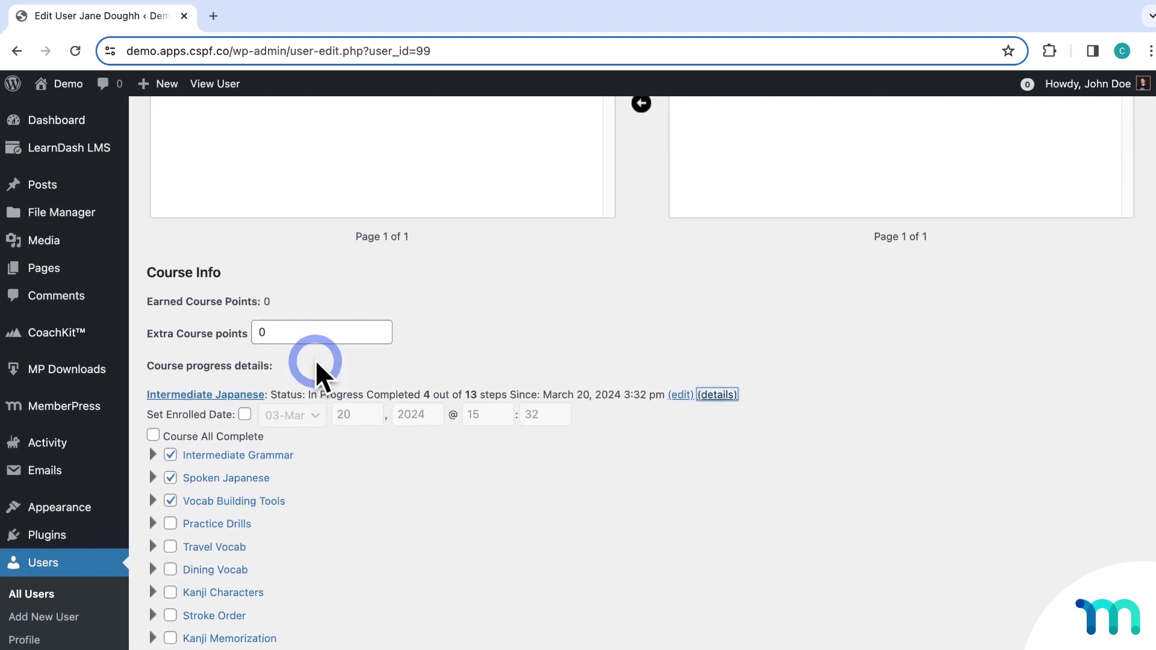
Leave the student's profile and return to the LearnDash course list.
{"action": "left_click", "coordinate": [58, 148]}
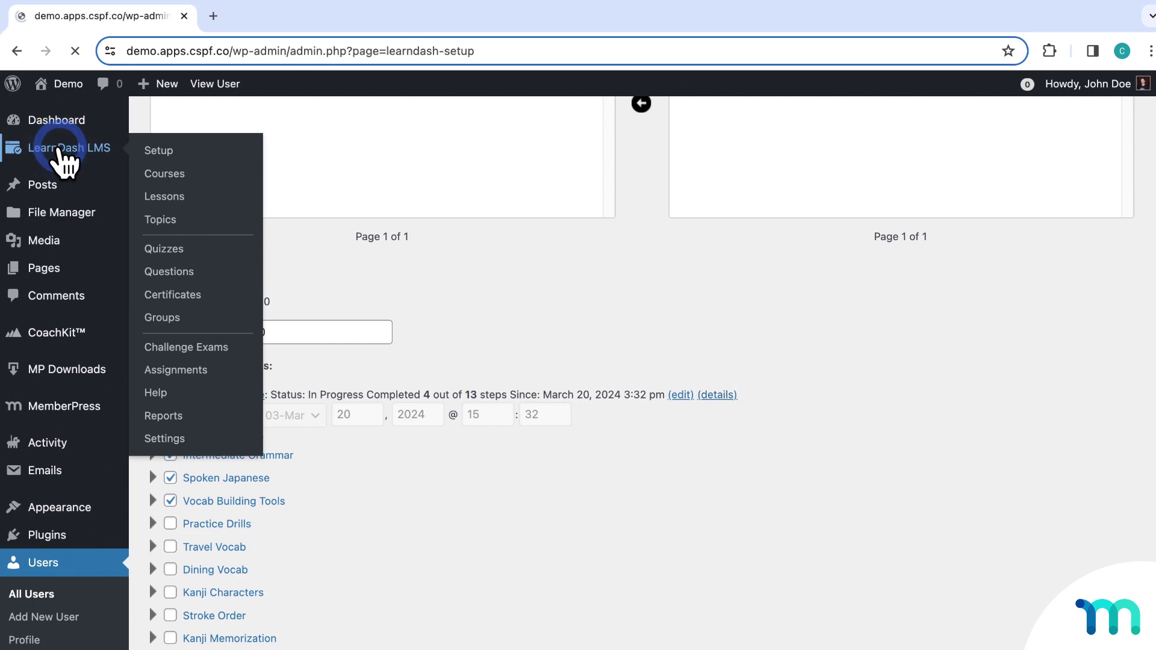
{"action": "left_click", "coordinate": [45, 199]}
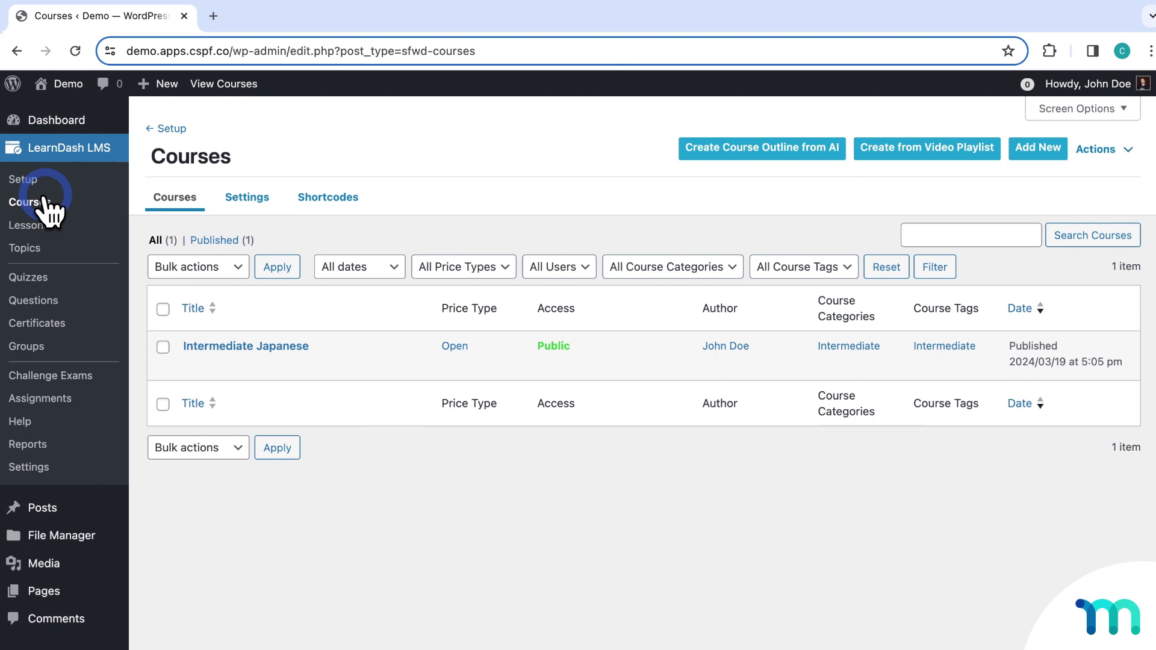
{"action": "left_click", "coordinate": [45, 204]}
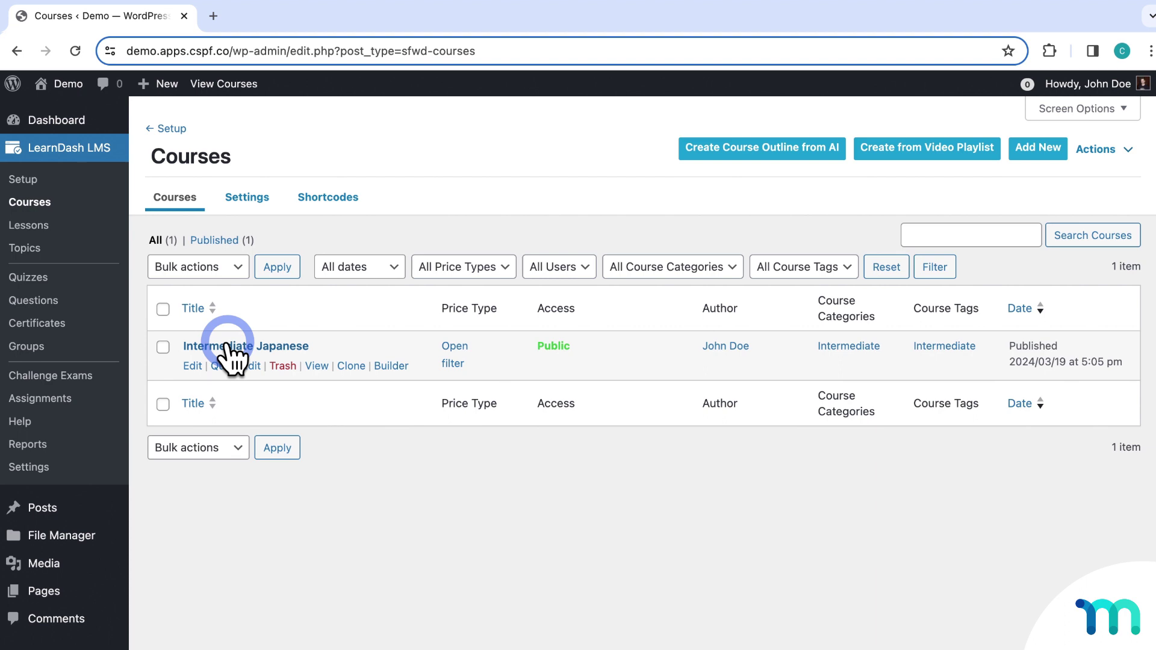
Open the list of MemberPress courses.
{"action": "scroll", "coordinate": [136, 361], "scroll_direction": "down", "scroll_amount": 5}
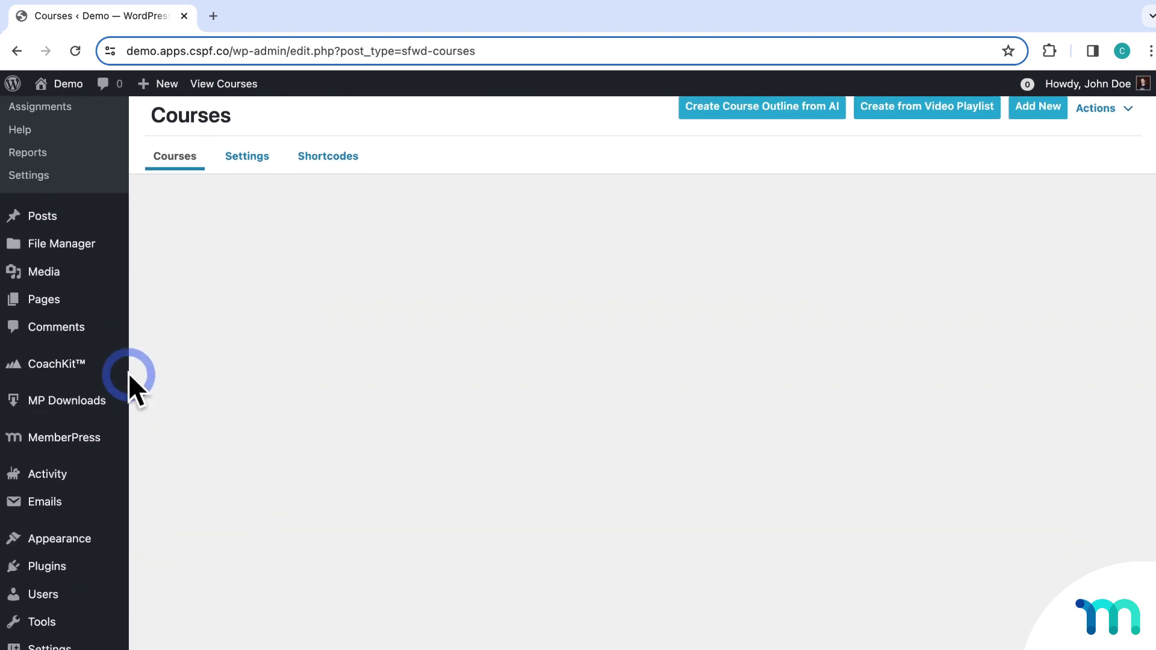
{"action": "mouse_move", "coordinate": [84, 449]}
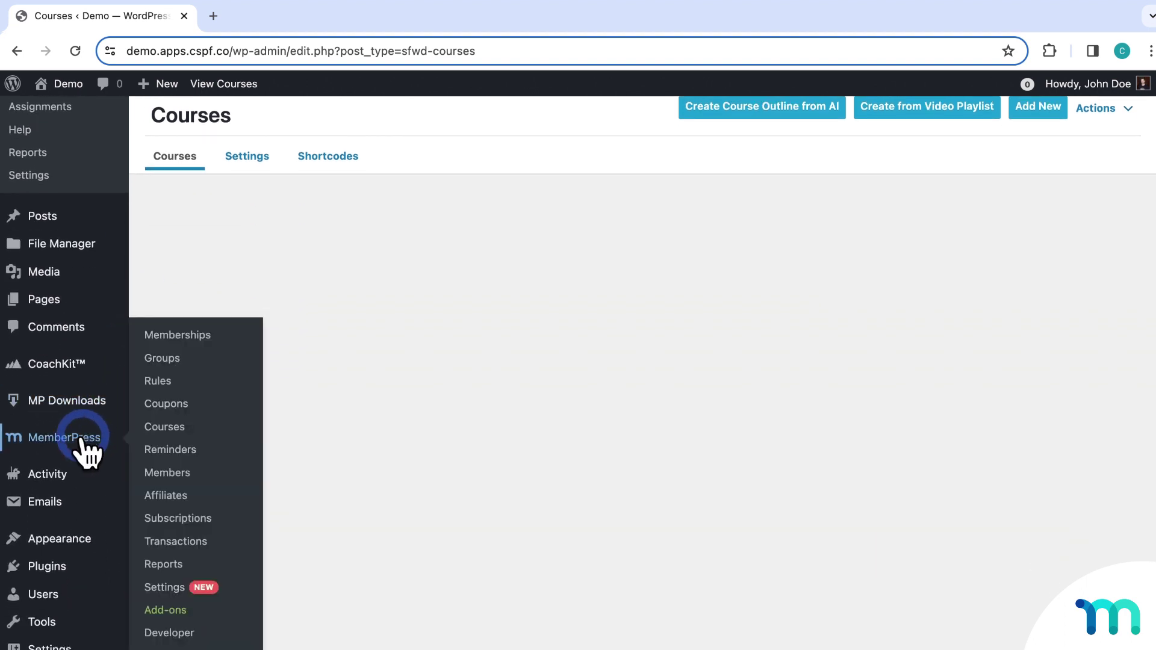
{"action": "left_click", "coordinate": [175, 427]}
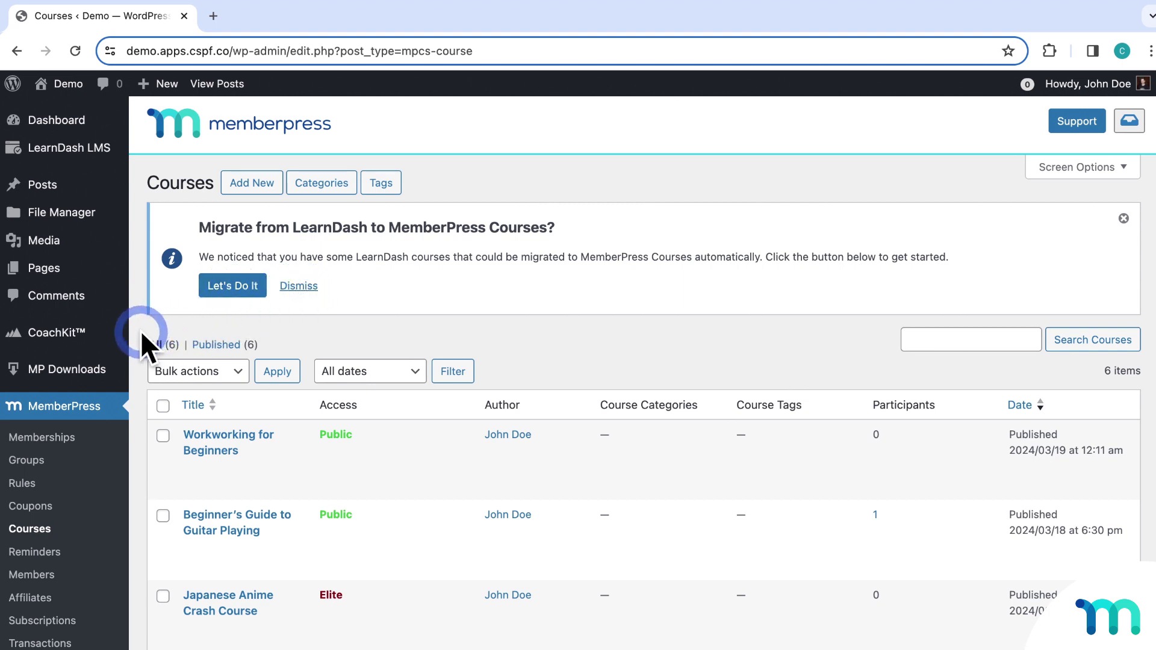
Run the LearnDash migration from the MemberPress Courses settings, including user progress and quiz attempts.
{"action": "scroll", "coordinate": [142, 334], "scroll_direction": "down", "scroll_amount": 1}
{"action": "scroll", "coordinate": [140, 331], "scroll_direction": "down", "scroll_amount": 2}
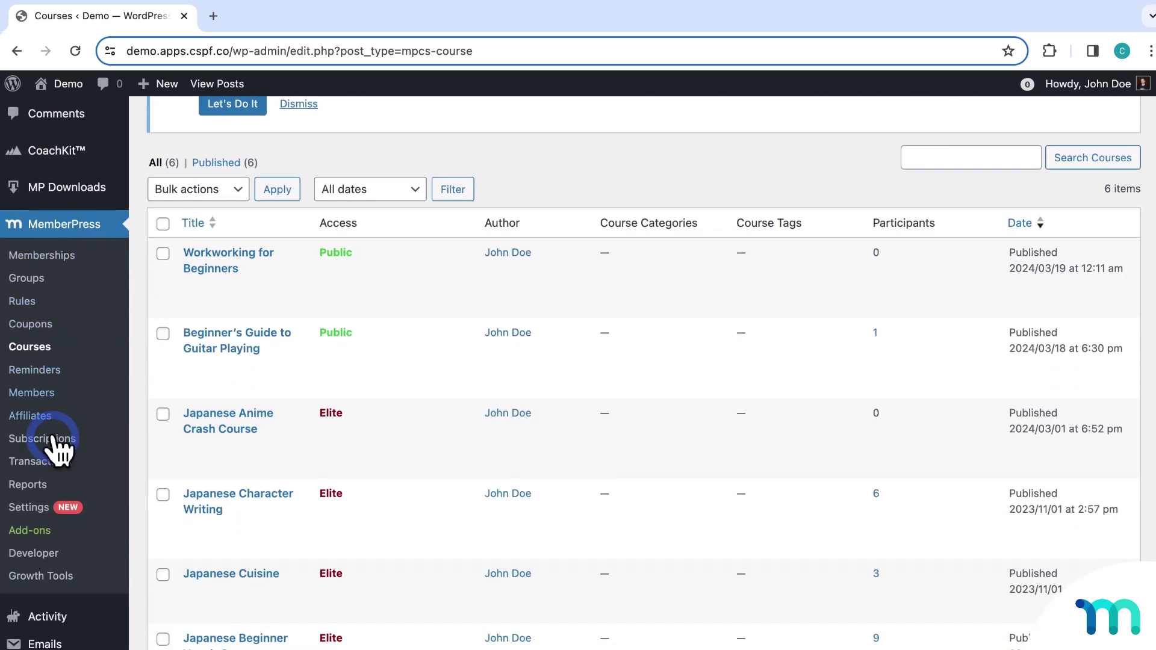
{"action": "left_click", "coordinate": [24, 508]}
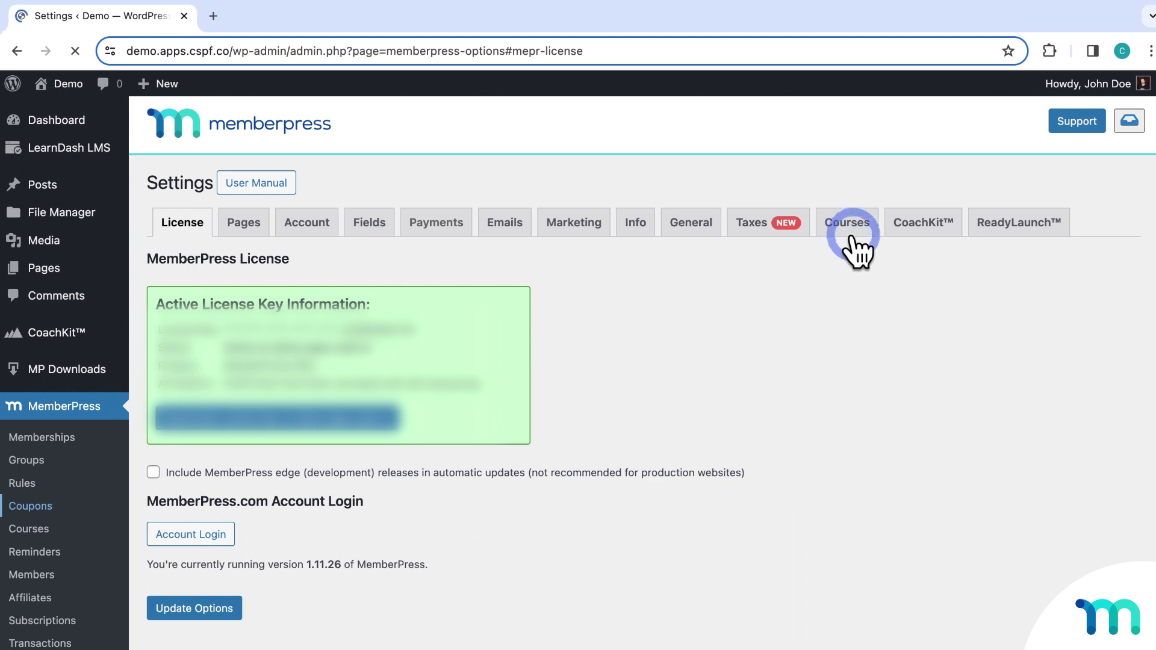
{"action": "left_click", "coordinate": [847, 226]}
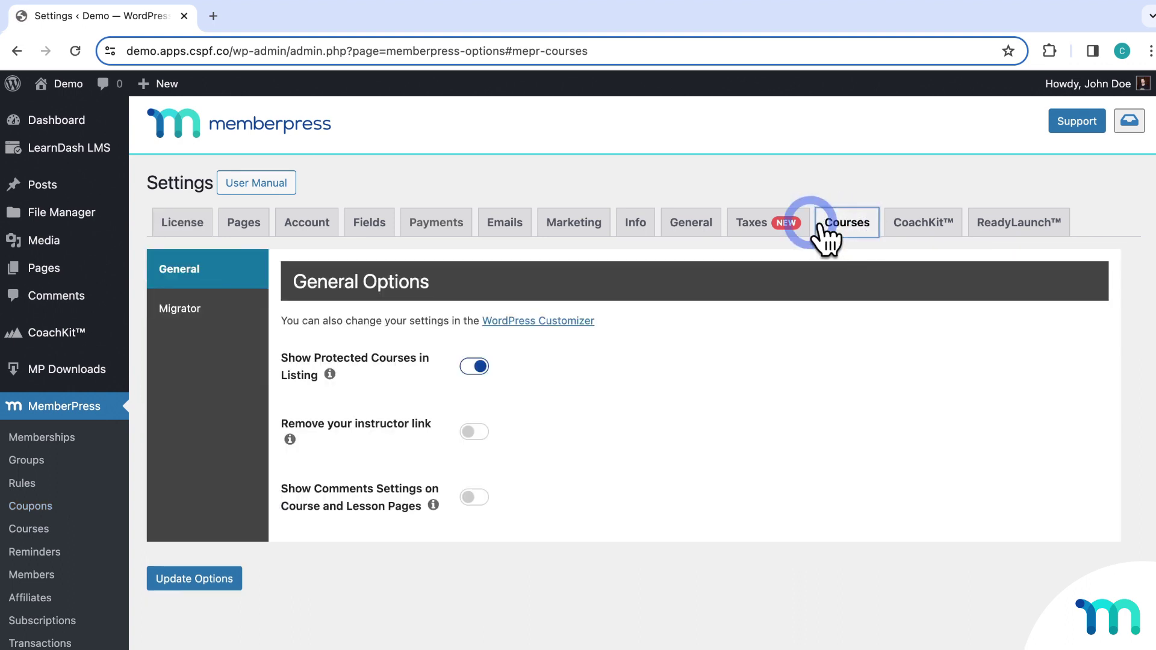
{"action": "left_click", "coordinate": [176, 311]}
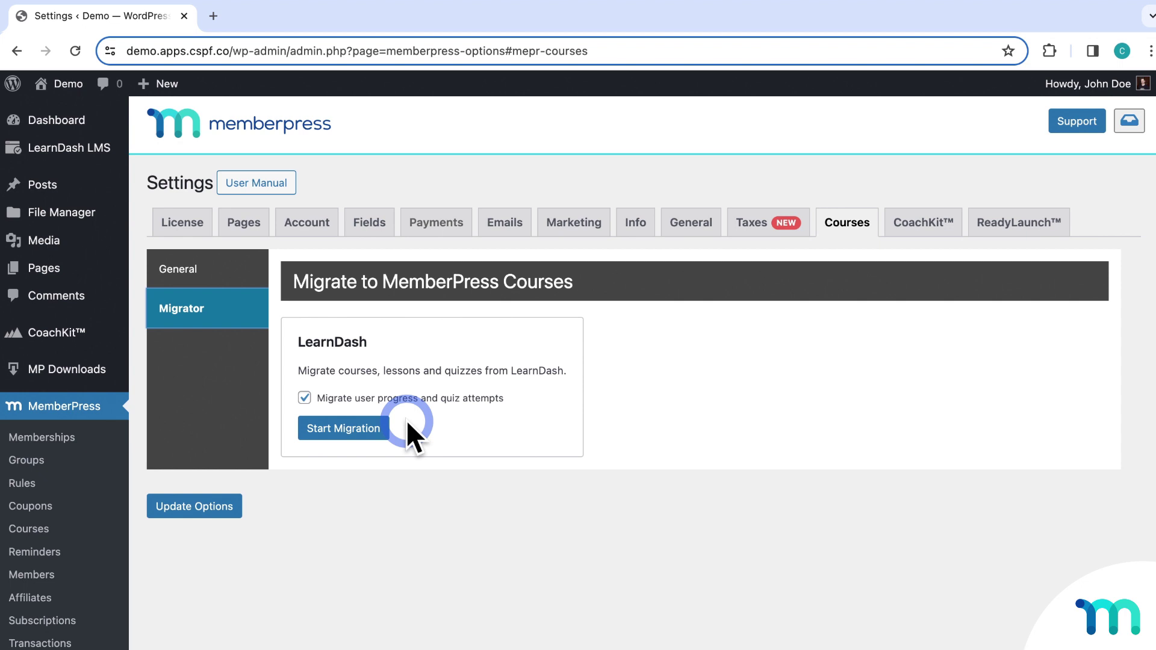
{"action": "left_click", "coordinate": [362, 429]}
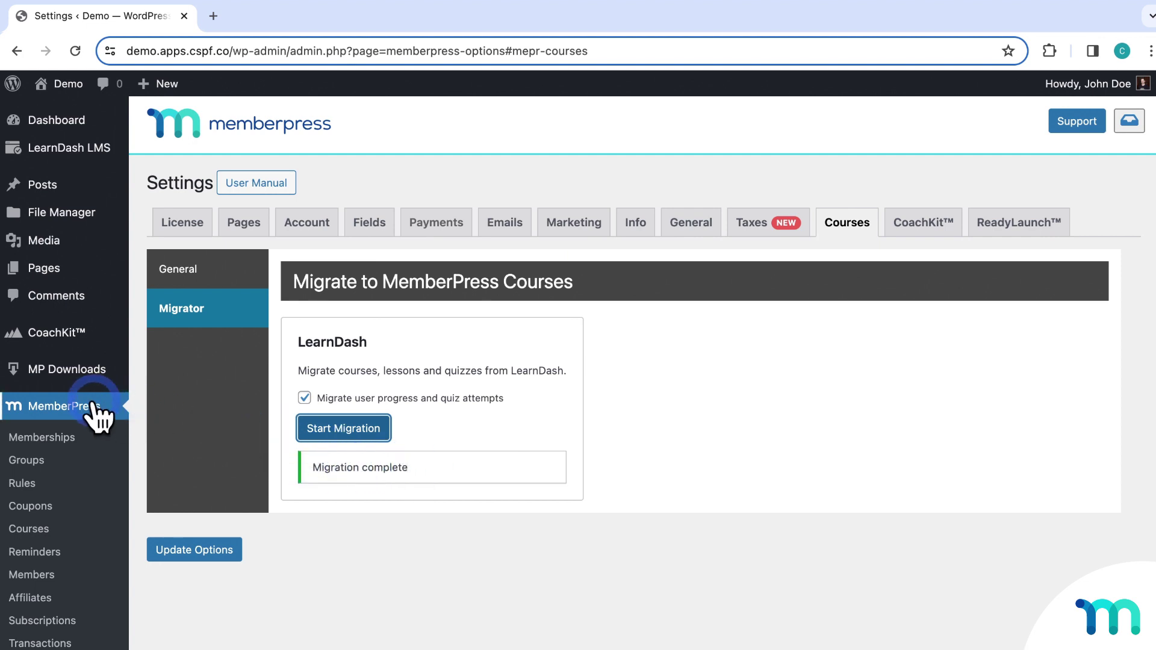
Look up the participants of Intermediate Japanese in the MemberPress course list and open the listed member's user profile.
{"action": "left_click", "coordinate": [51, 529]}
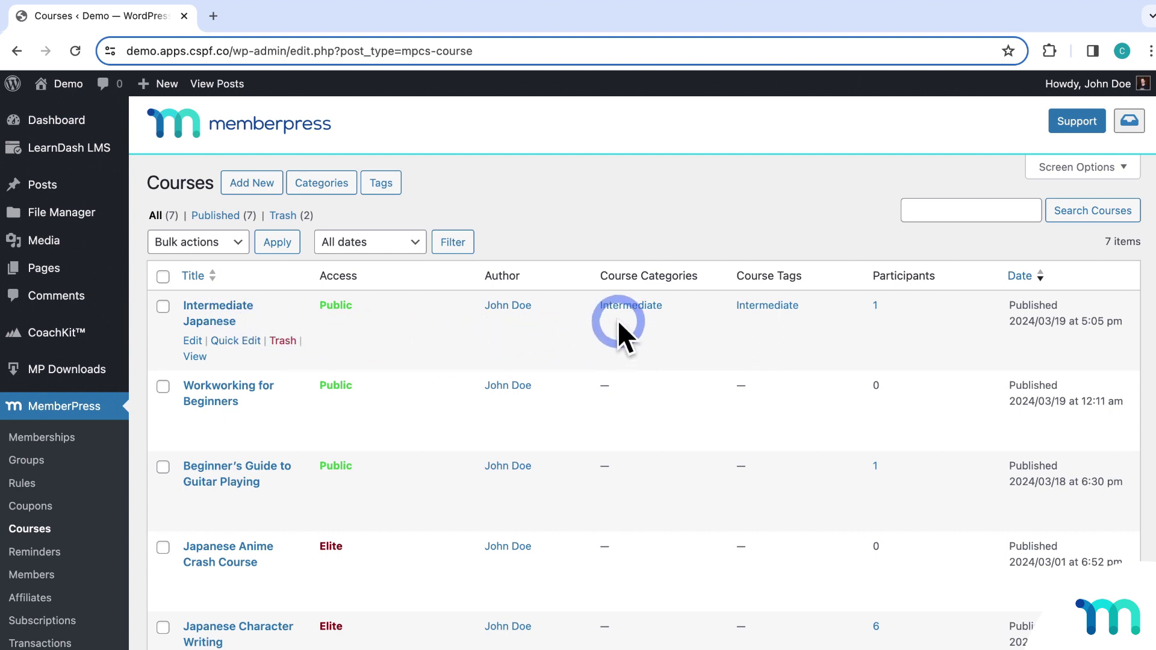
{"action": "left_click", "coordinate": [876, 306]}
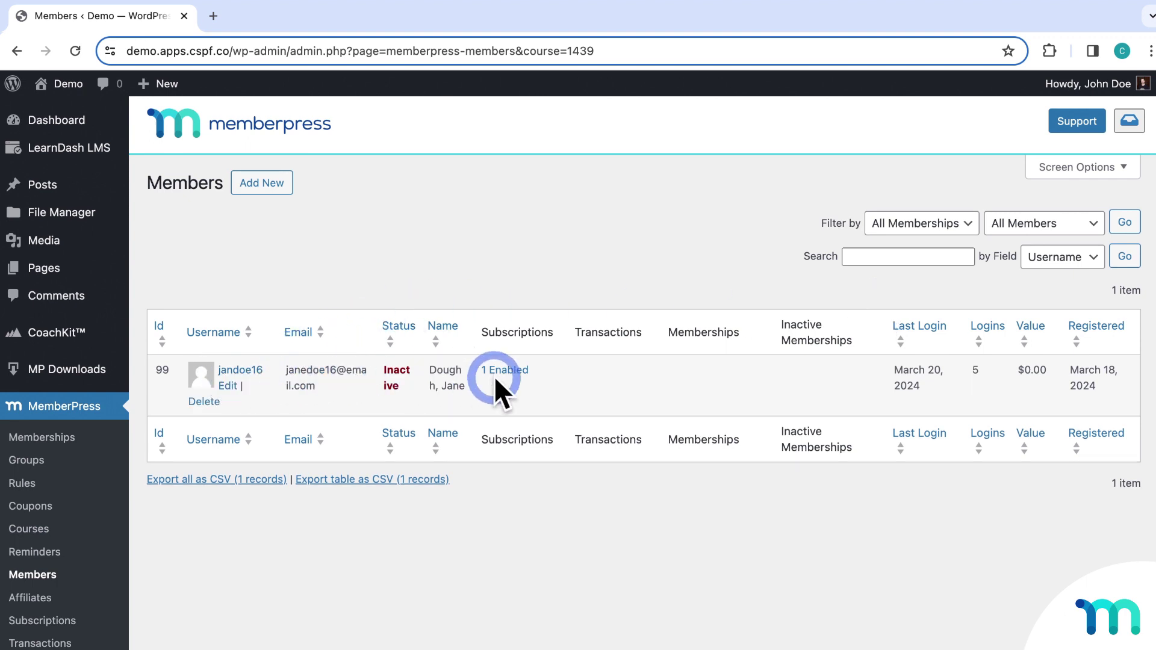
{"action": "left_click", "coordinate": [251, 369]}
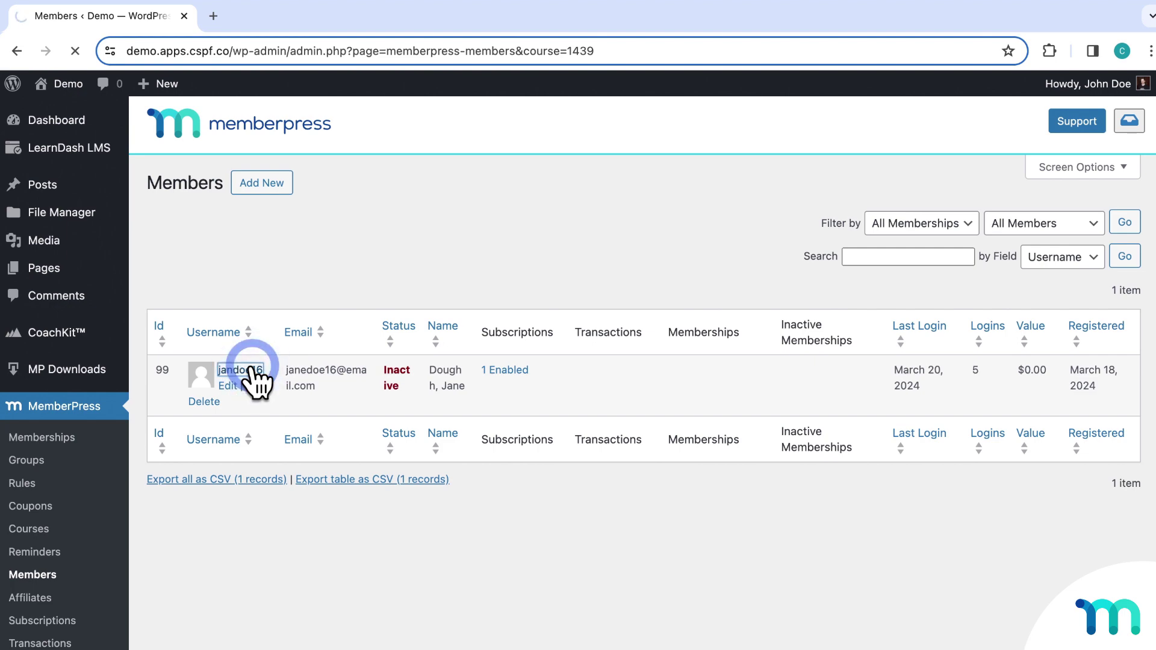
Examine the migrated Intermediate Japanese progress and quiz results under Course Information in the member's profile.
{"action": "scroll", "coordinate": [285, 335], "scroll_direction": "down", "scroll_amount": 8}
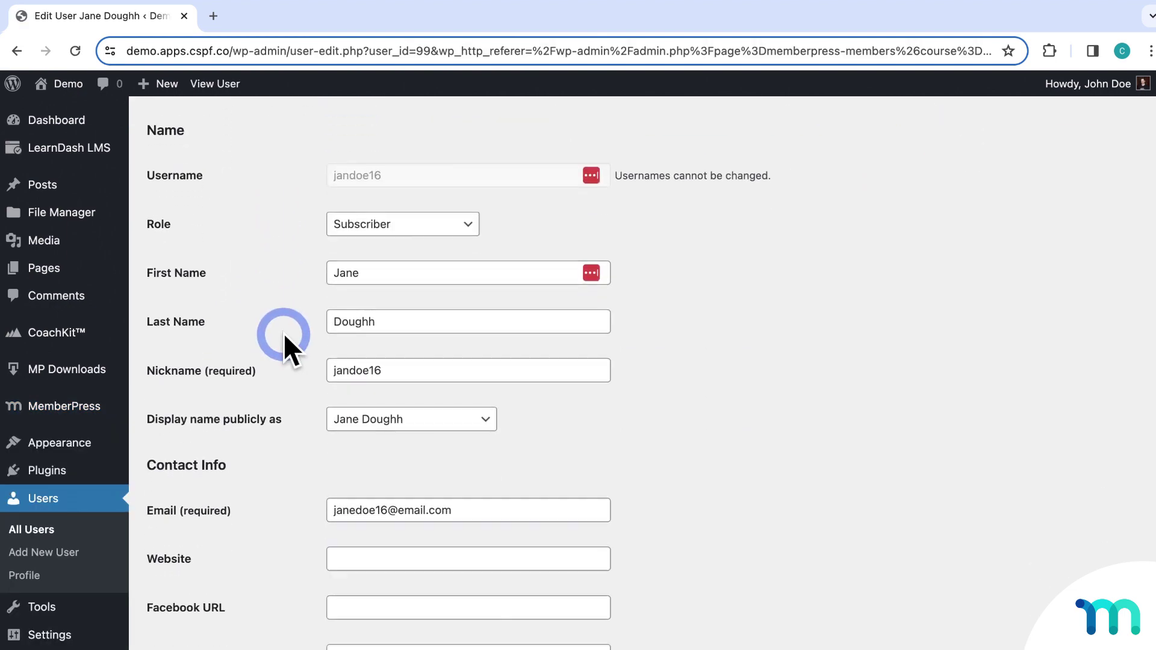
{"action": "scroll", "coordinate": [284, 332], "scroll_direction": "down", "scroll_amount": 12}
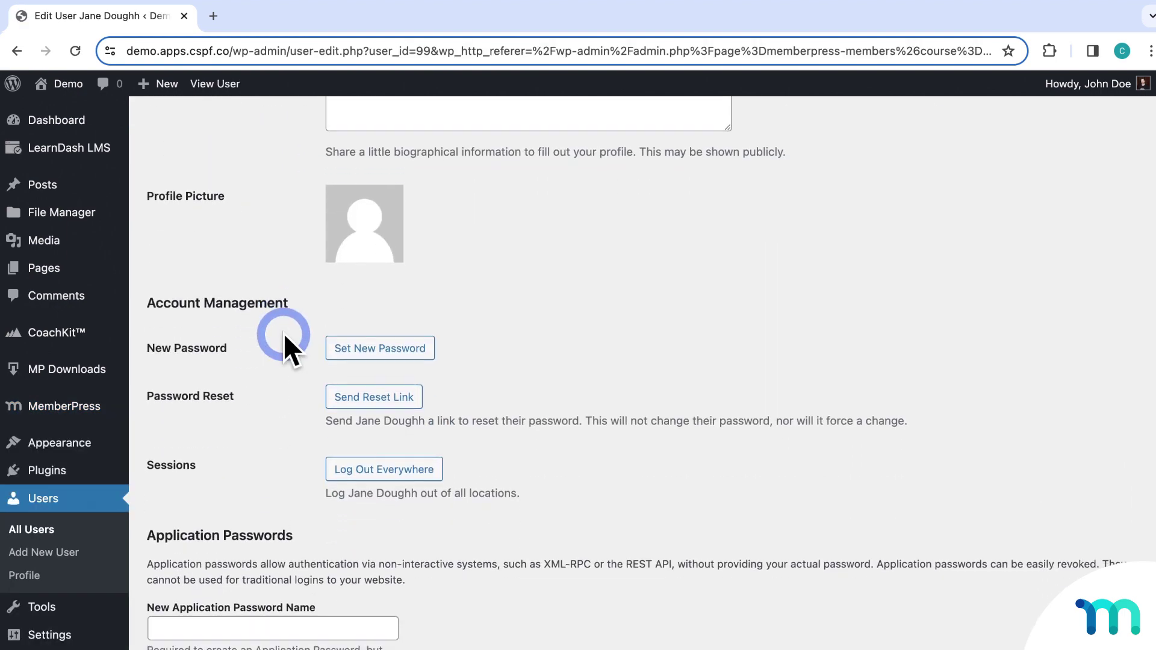
{"action": "scroll", "coordinate": [284, 332], "scroll_direction": "down", "scroll_amount": 6}
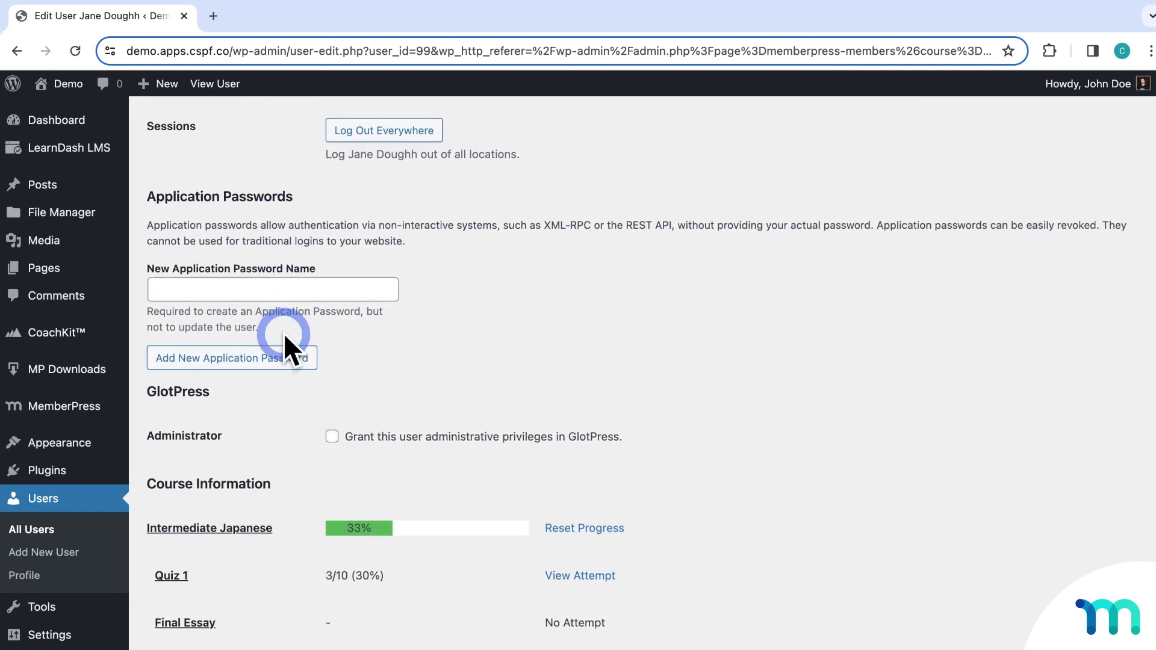
{"action": "scroll", "coordinate": [284, 332], "scroll_direction": "down", "scroll_amount": 4}
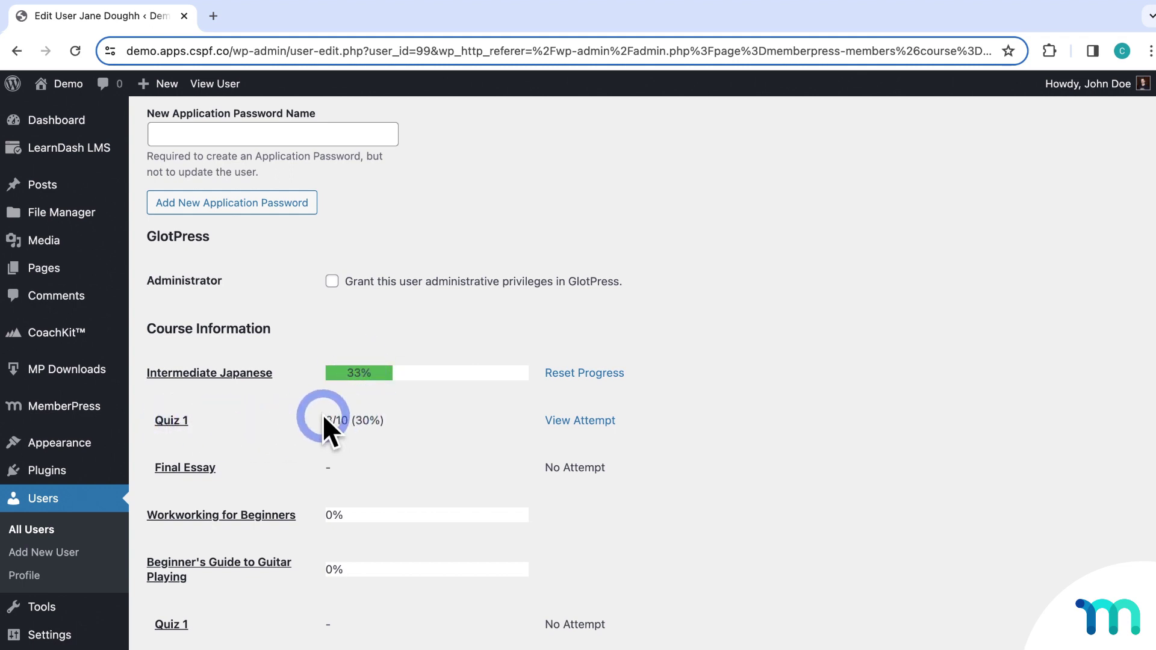
View the member's Quiz 1 attempt, review the answers to all four questions, and close the attempt.
{"action": "left_click", "coordinate": [579, 421]}
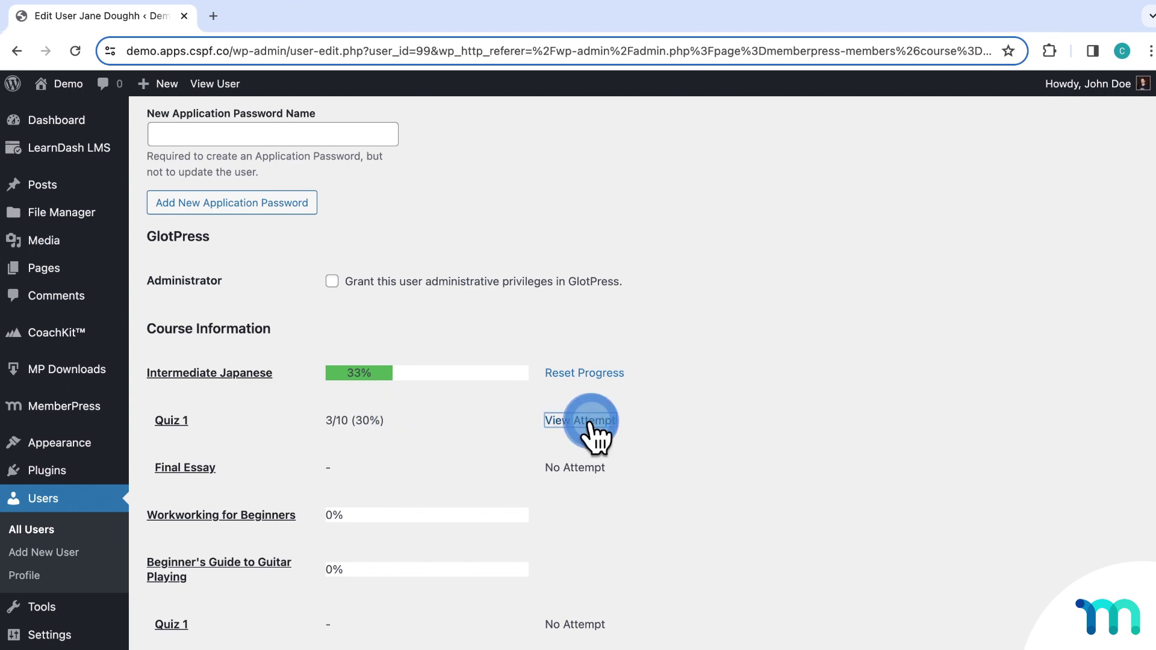
{"action": "scroll", "coordinate": [611, 418], "scroll_direction": "down", "scroll_amount": 3}
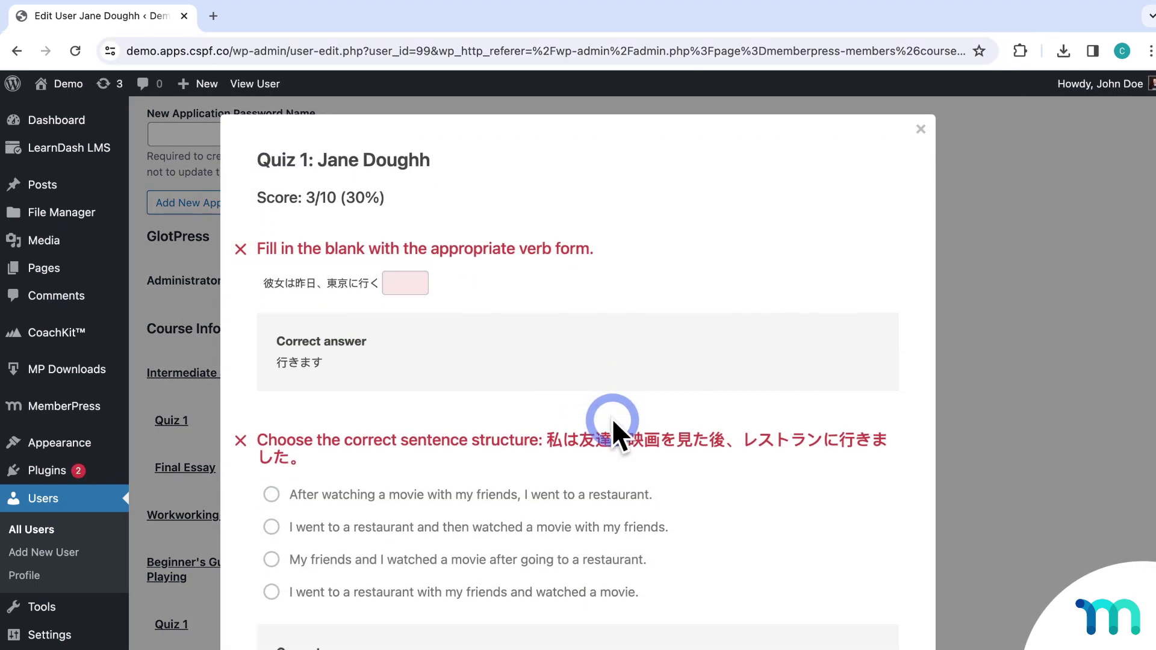
{"action": "scroll", "coordinate": [612, 417], "scroll_direction": "down", "scroll_amount": 5}
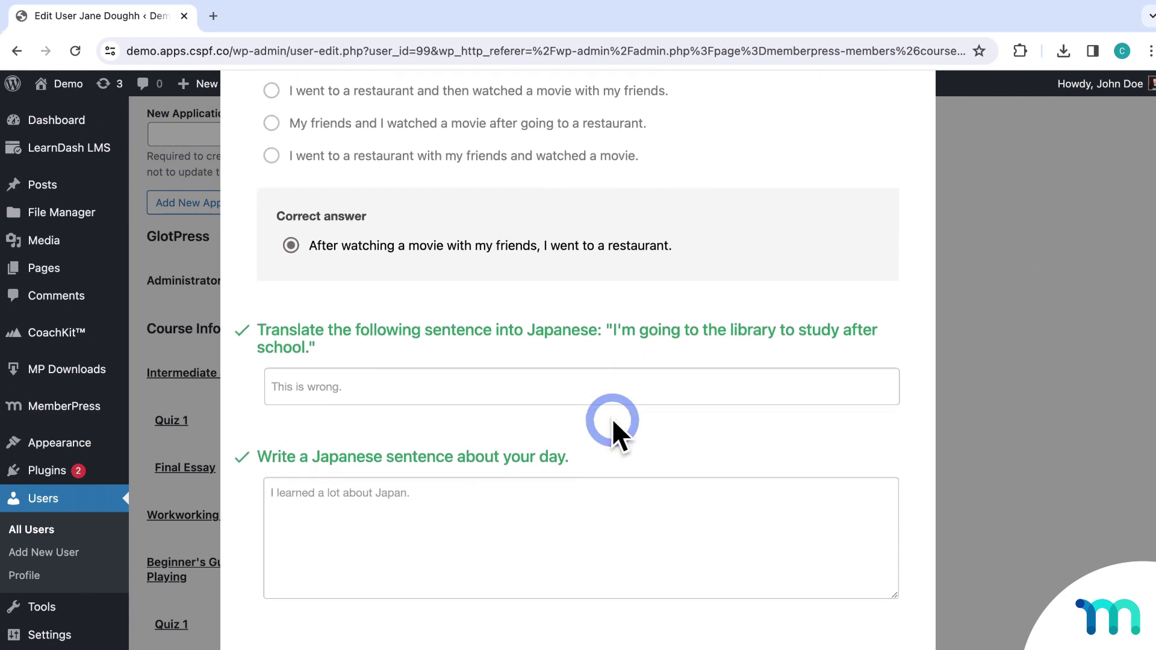
{"action": "scroll", "coordinate": [612, 418], "scroll_direction": "up", "scroll_amount": 2}
{"action": "scroll", "coordinate": [612, 418], "scroll_direction": "up", "scroll_amount": 7}
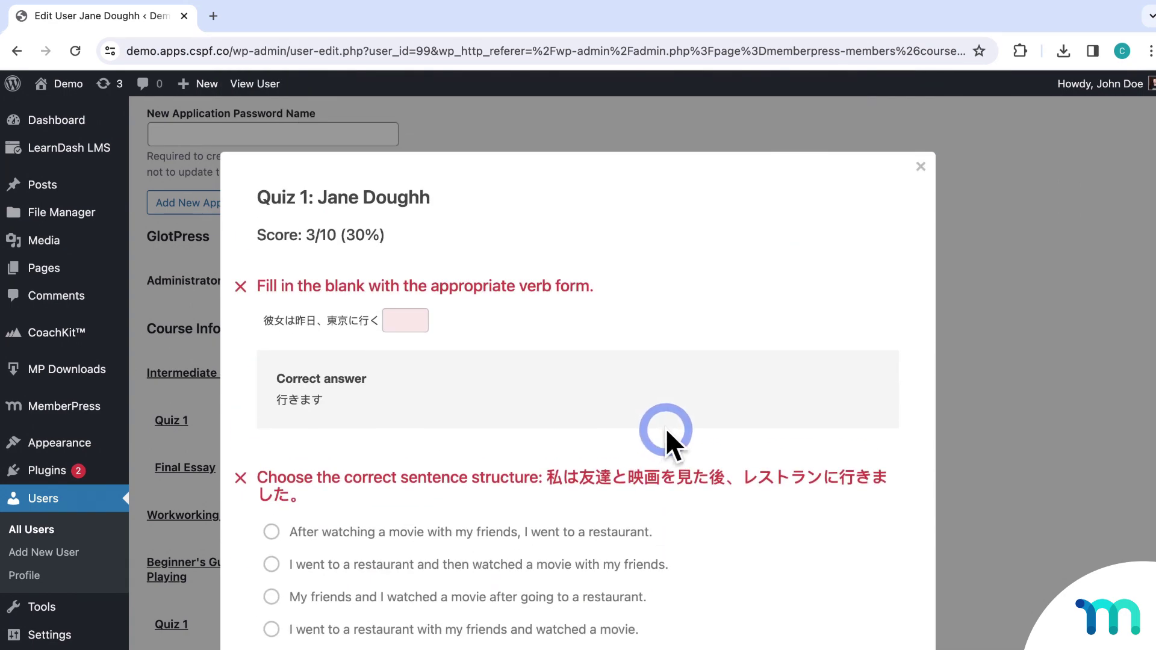
{"action": "left_click", "coordinate": [986, 329]}
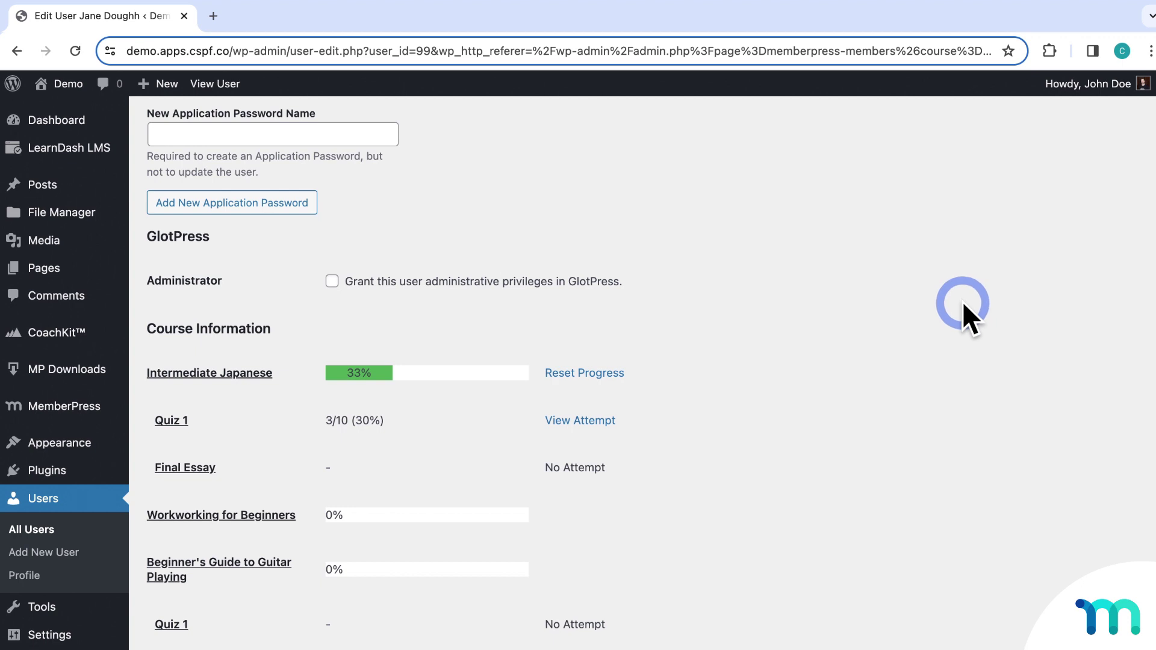
Open Intermediate Japanese from the MemberPress course list and check its migrated course categories and tags.
{"action": "mouse_move", "coordinate": [90, 407]}
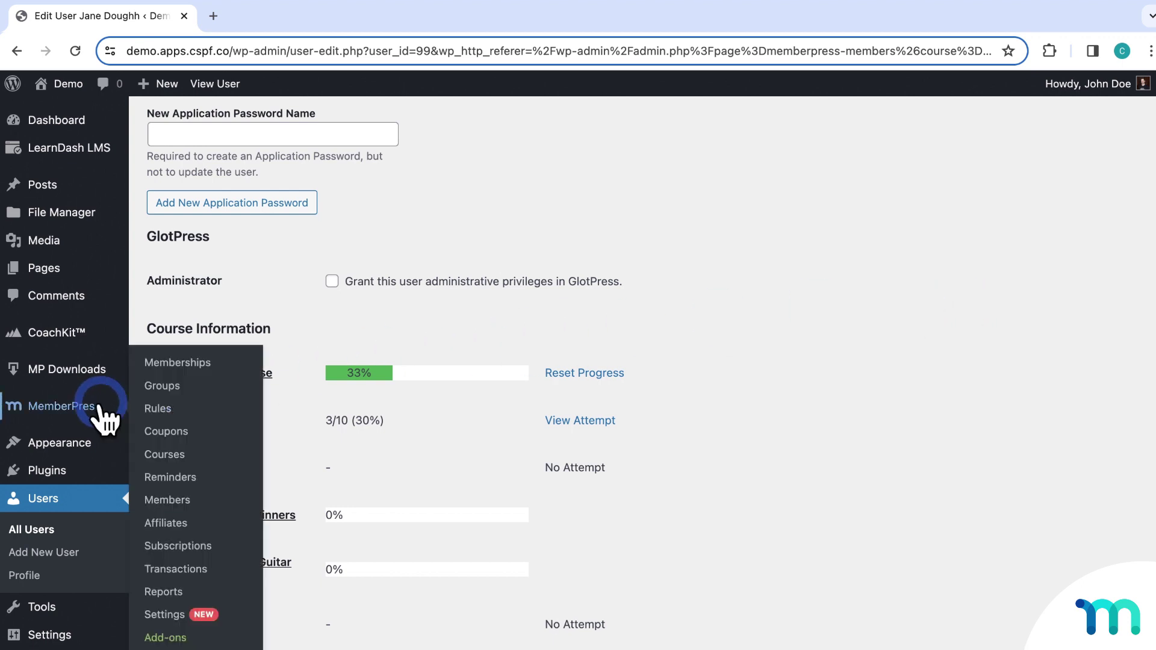
{"action": "left_click", "coordinate": [169, 455]}
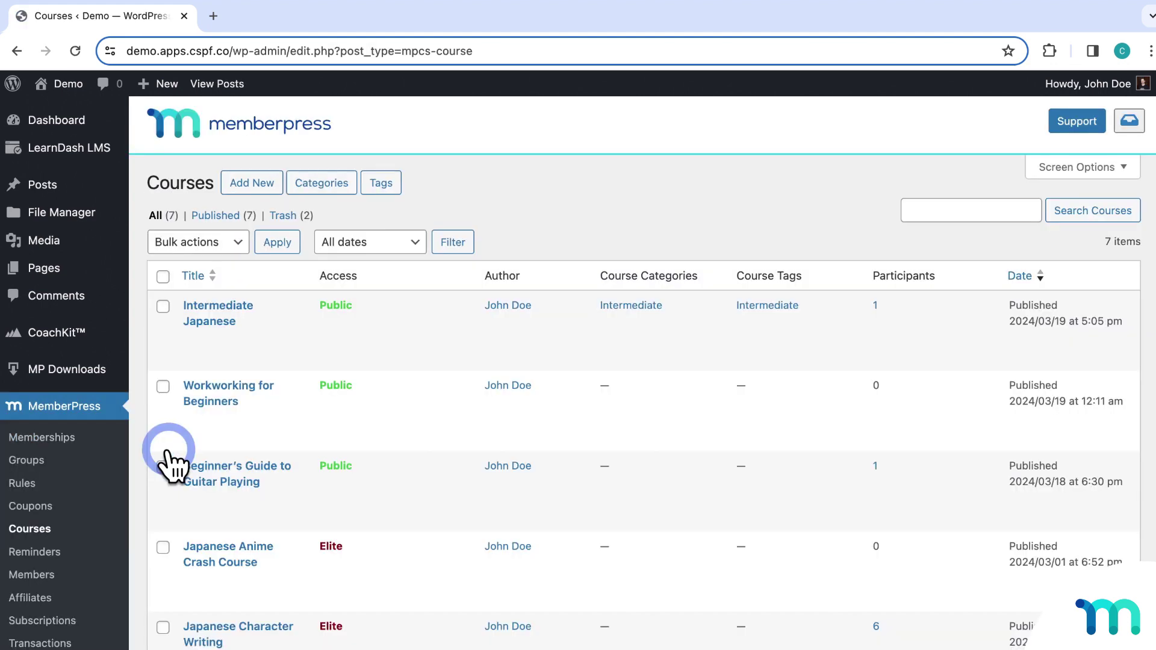
{"action": "left_click", "coordinate": [217, 321]}
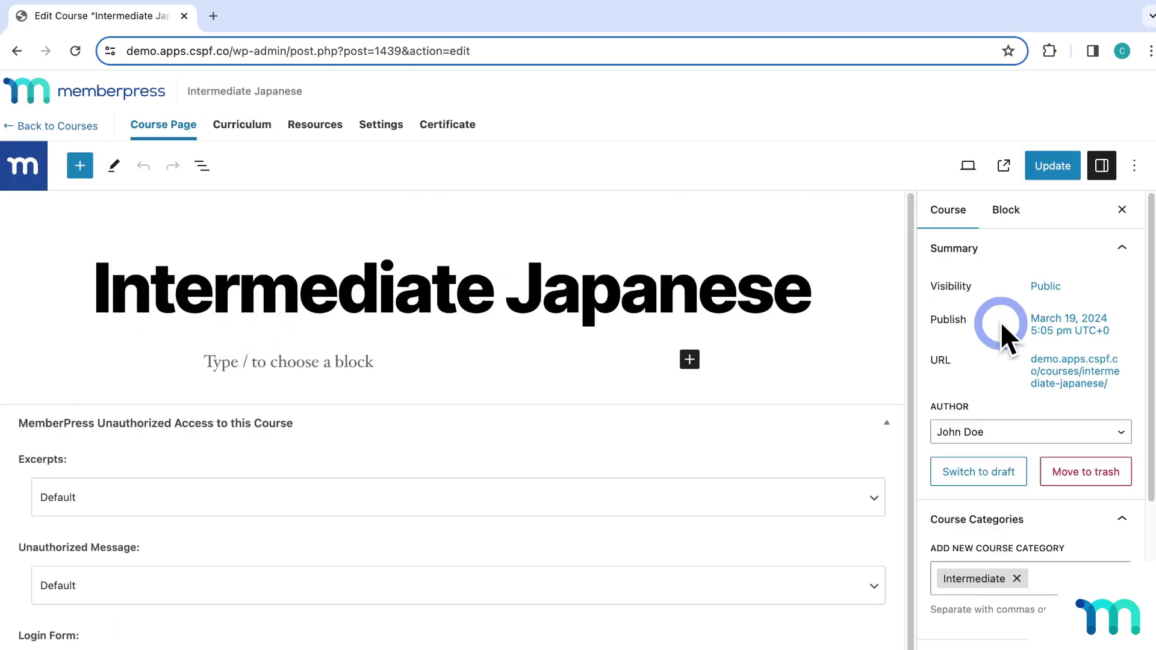
{"action": "scroll", "coordinate": [1002, 337], "scroll_direction": "down", "scroll_amount": 4}
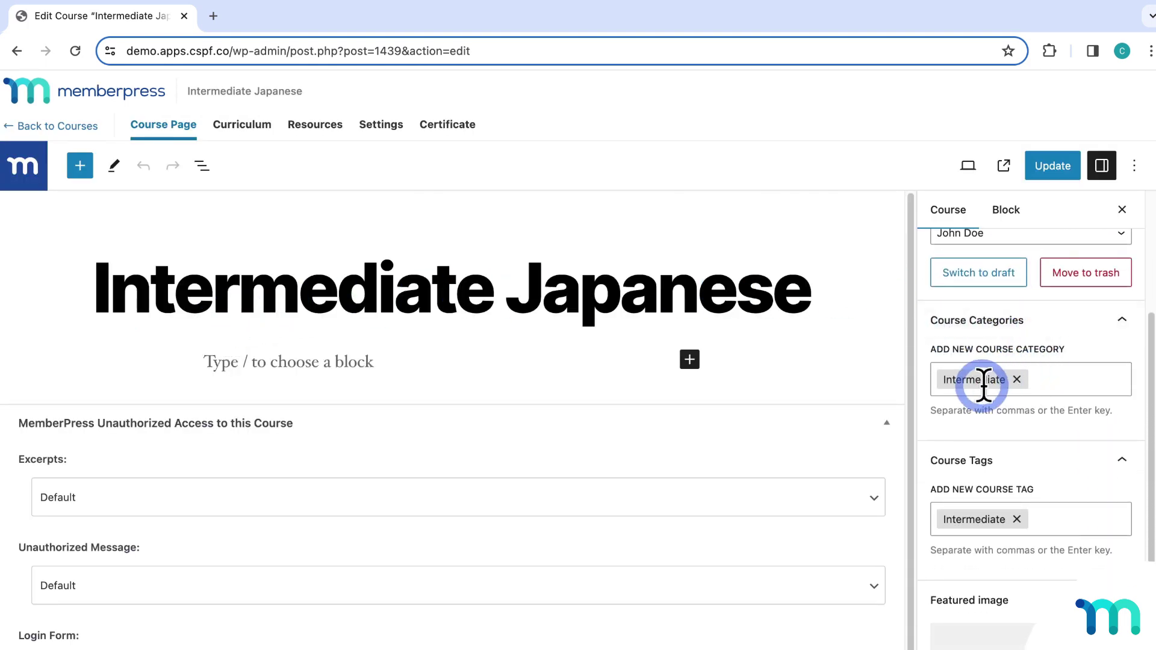
{"action": "scroll", "coordinate": [1095, 416], "scroll_direction": "down", "scroll_amount": 2}
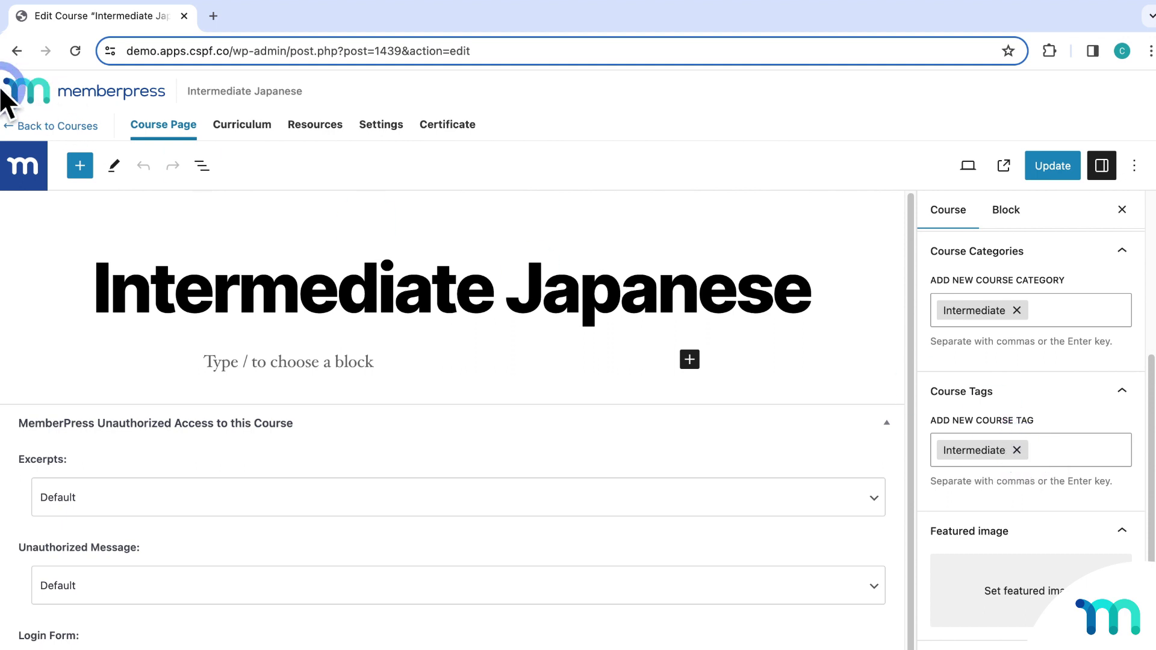
Open the LearnDash course list in a second browser tab and check the categories and tags of Intermediate Japanese.
{"action": "left_click", "coordinate": [43, 129]}
{"action": "right_click", "coordinate": [43, 128]}
{"action": "left_click", "coordinate": [57, 138]}
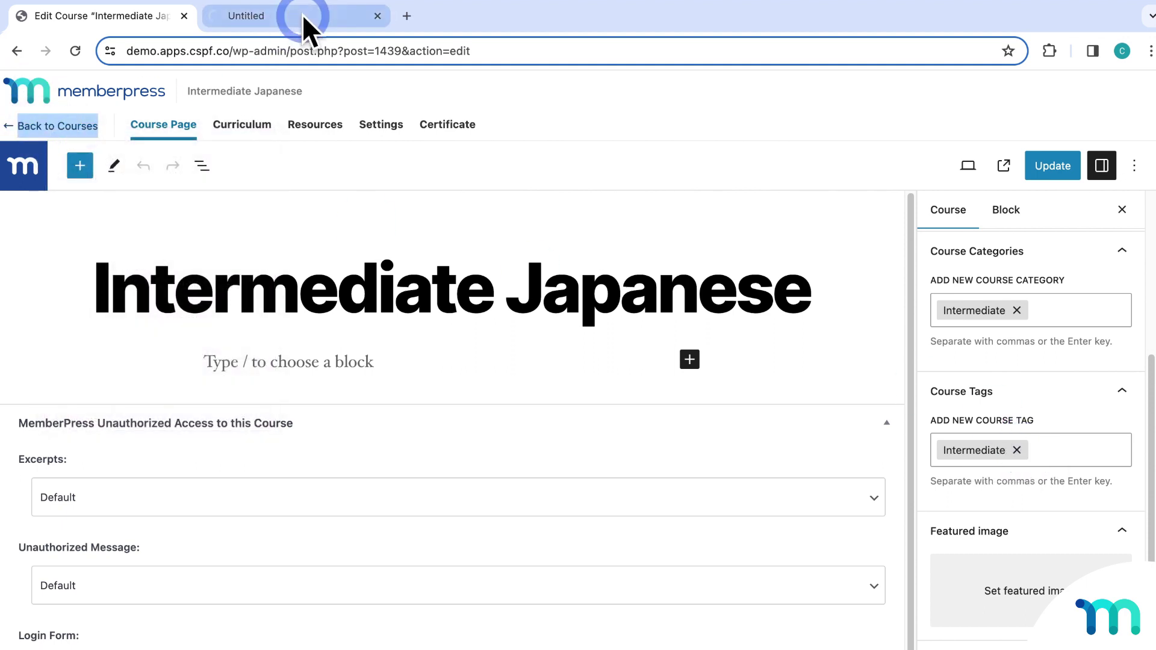
{"action": "left_click", "coordinate": [302, 13]}
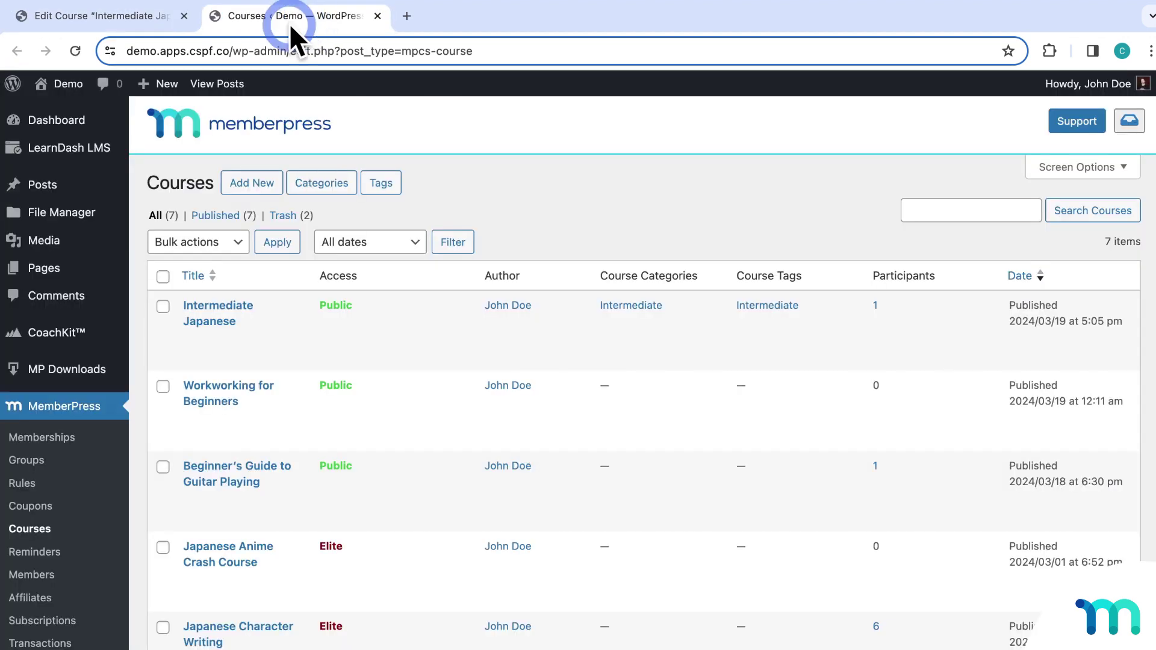
{"action": "mouse_move", "coordinate": [95, 147]}
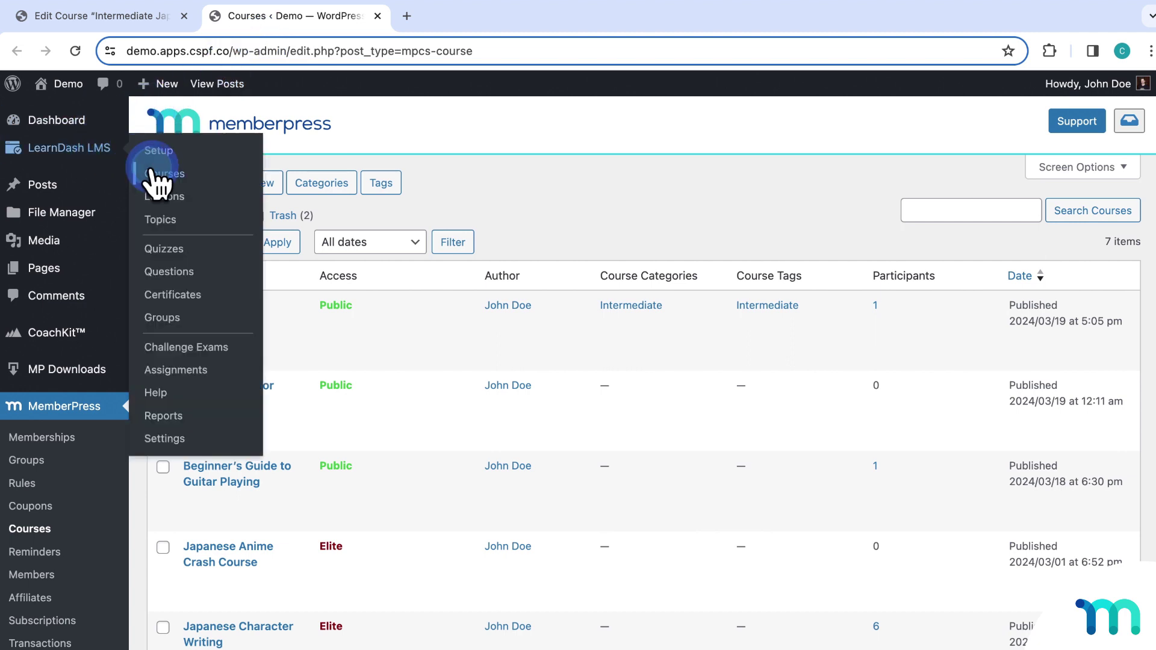
{"action": "left_click", "coordinate": [158, 174]}
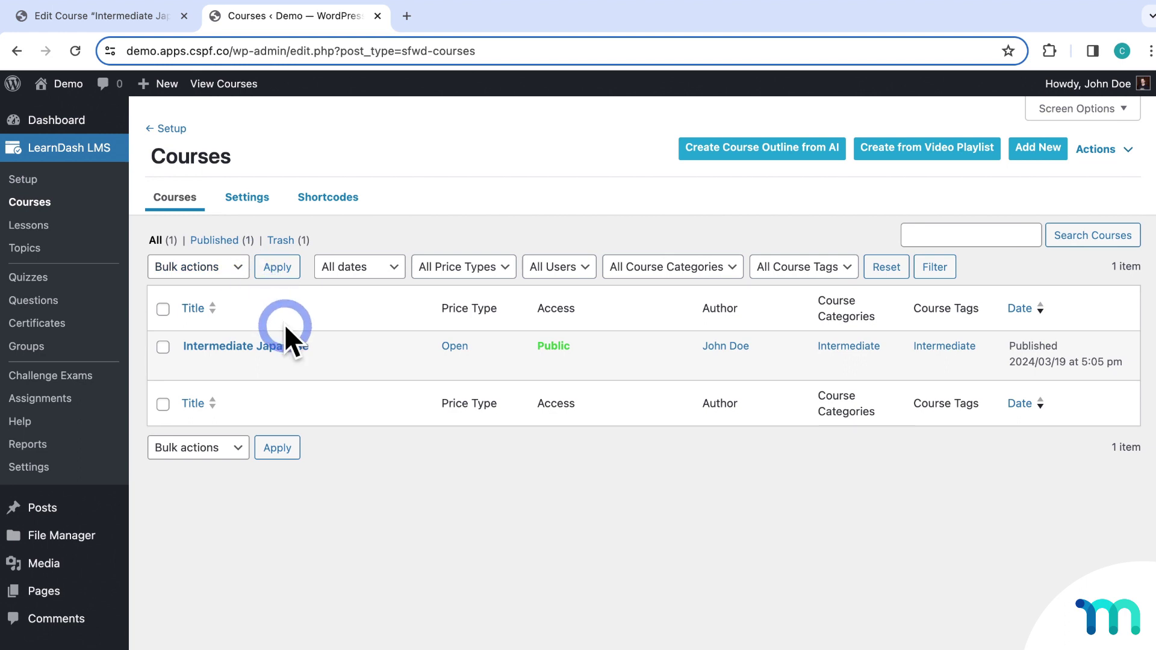
{"action": "mouse_move", "coordinate": [291, 352]}
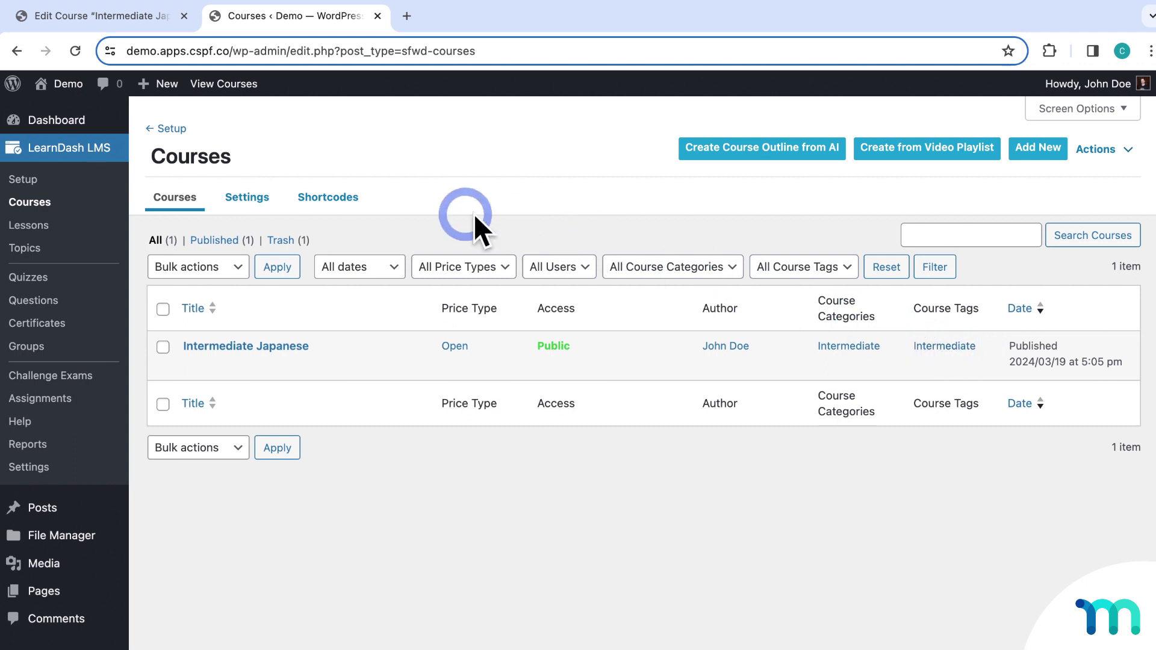
View the Course Taxonomies section in the LearnDash course settings.
{"action": "left_click", "coordinate": [257, 195]}
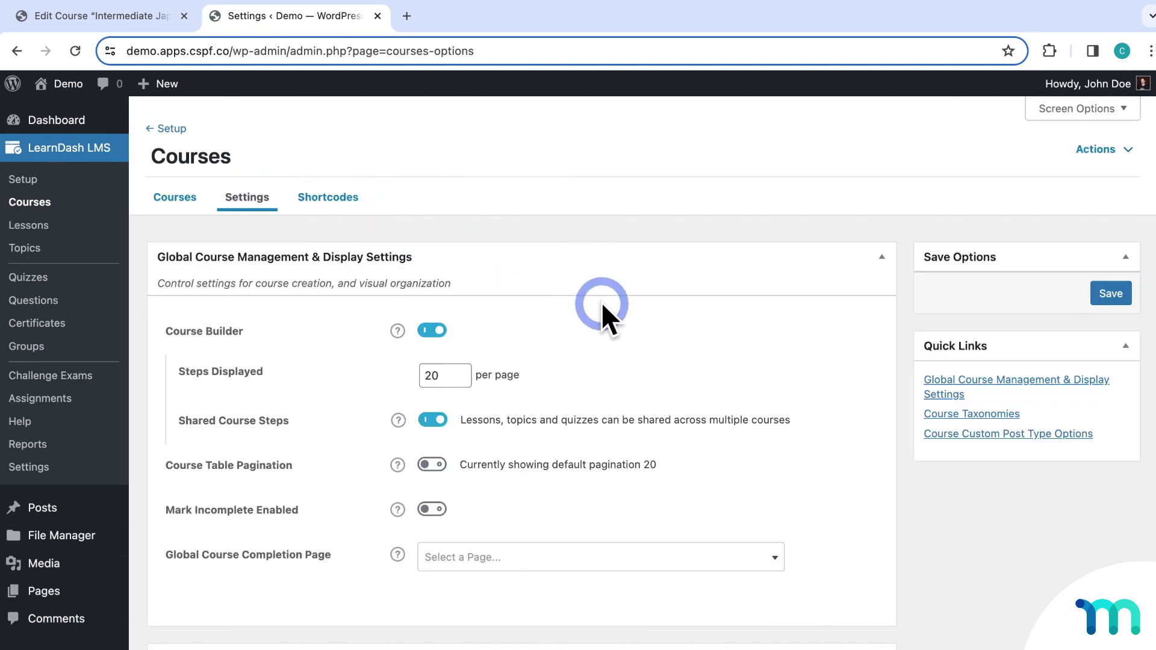
{"action": "scroll", "coordinate": [601, 302], "scroll_direction": "down", "scroll_amount": 6}
{"action": "scroll", "coordinate": [603, 301], "scroll_direction": "down", "scroll_amount": 1}
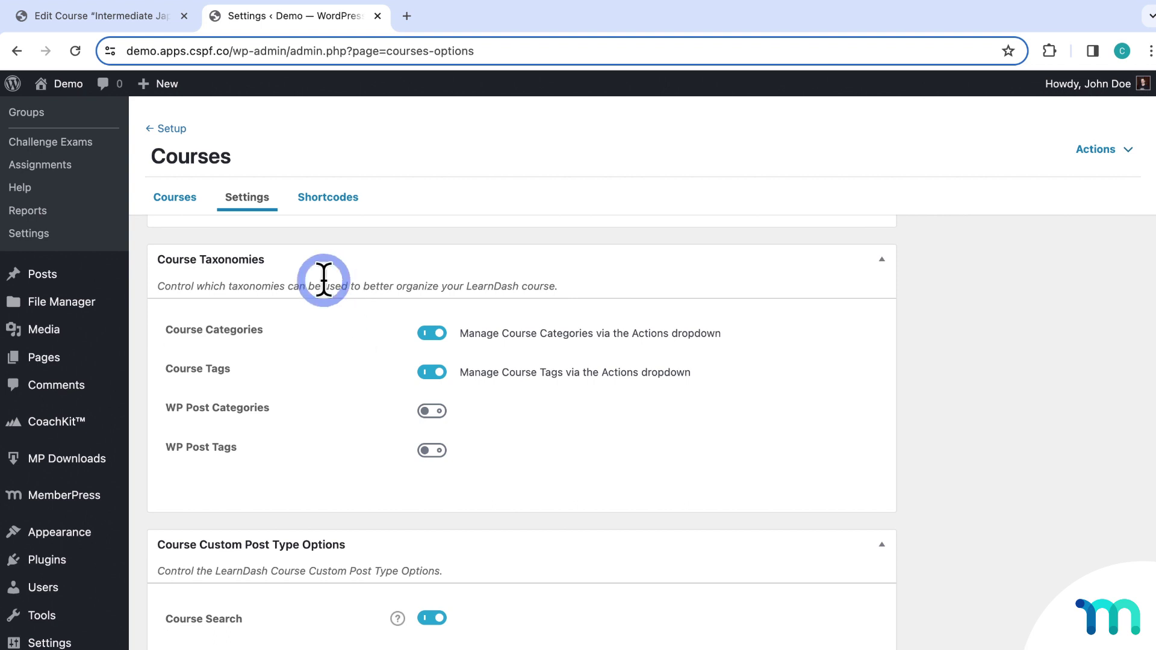
Return to the MemberPress Intermediate Japanese course and review its curriculum with all four sections expanded.
{"action": "left_click", "coordinate": [156, 16]}
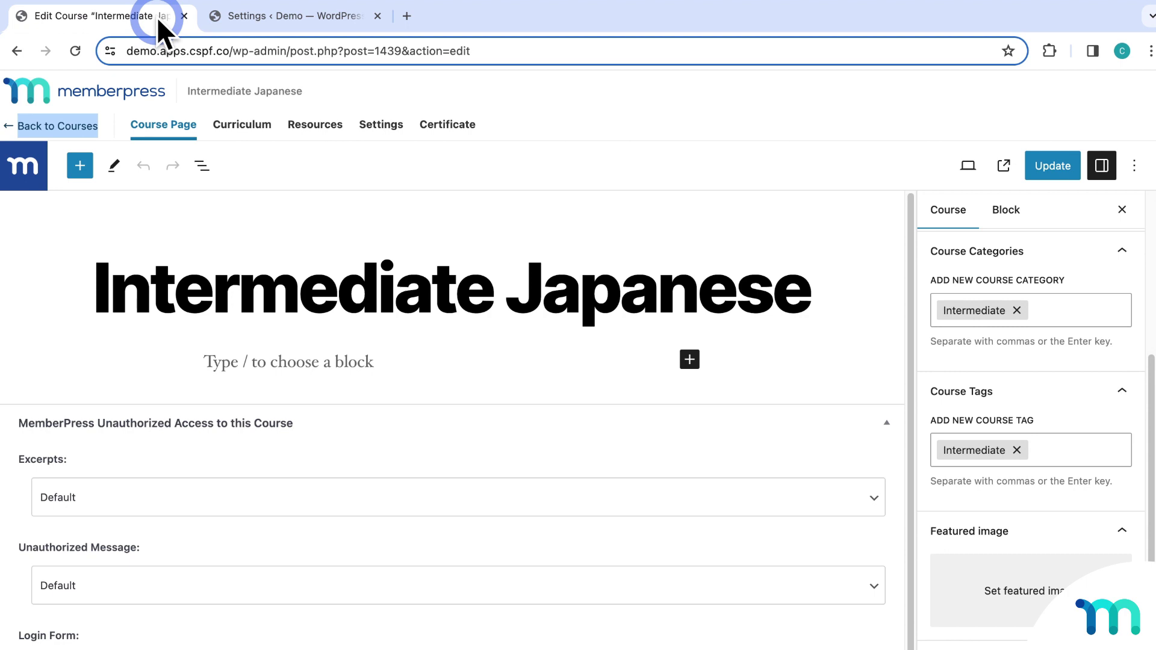
{"action": "left_click", "coordinate": [258, 127]}
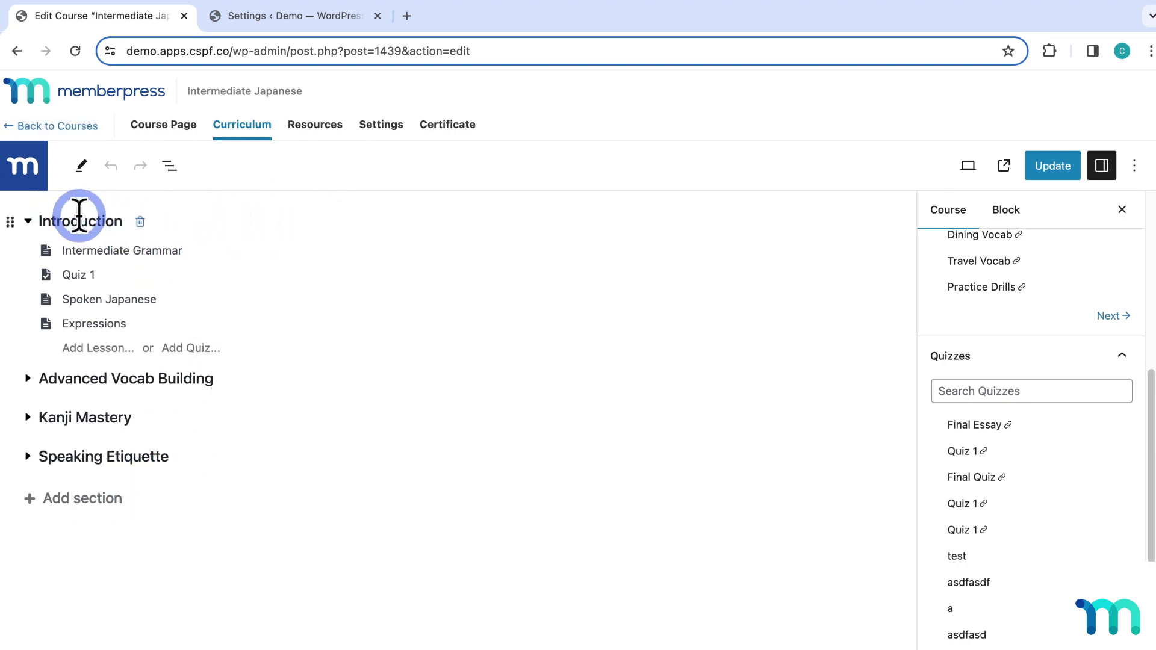
{"action": "left_click", "coordinate": [27, 379]}
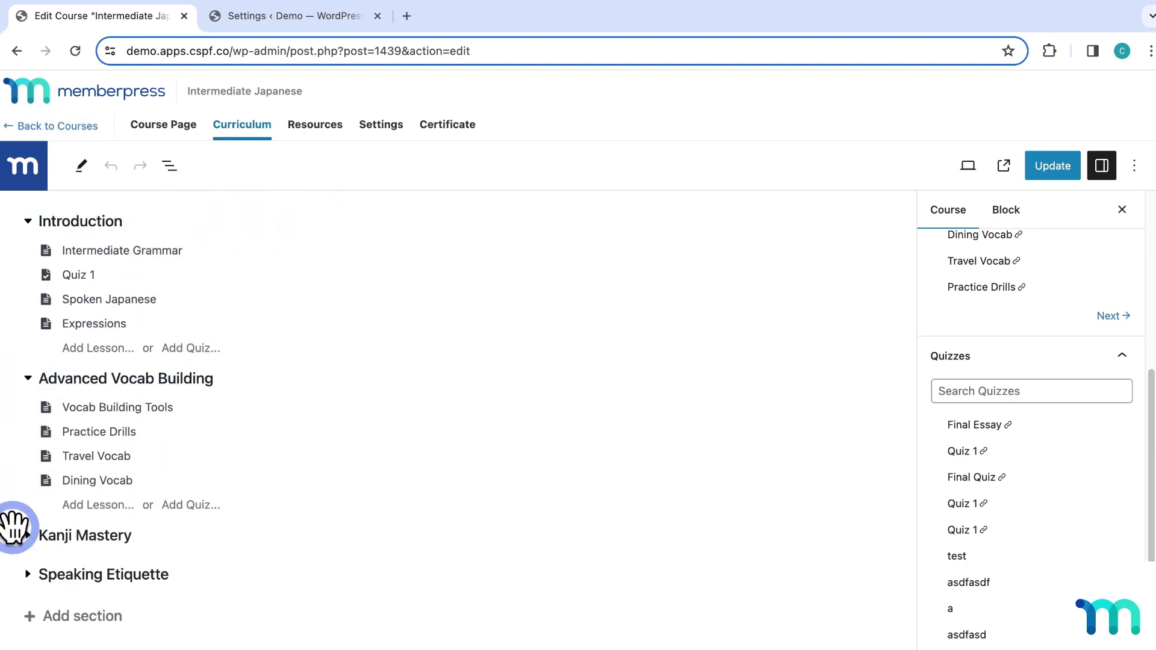
{"action": "left_click", "coordinate": [28, 536]}
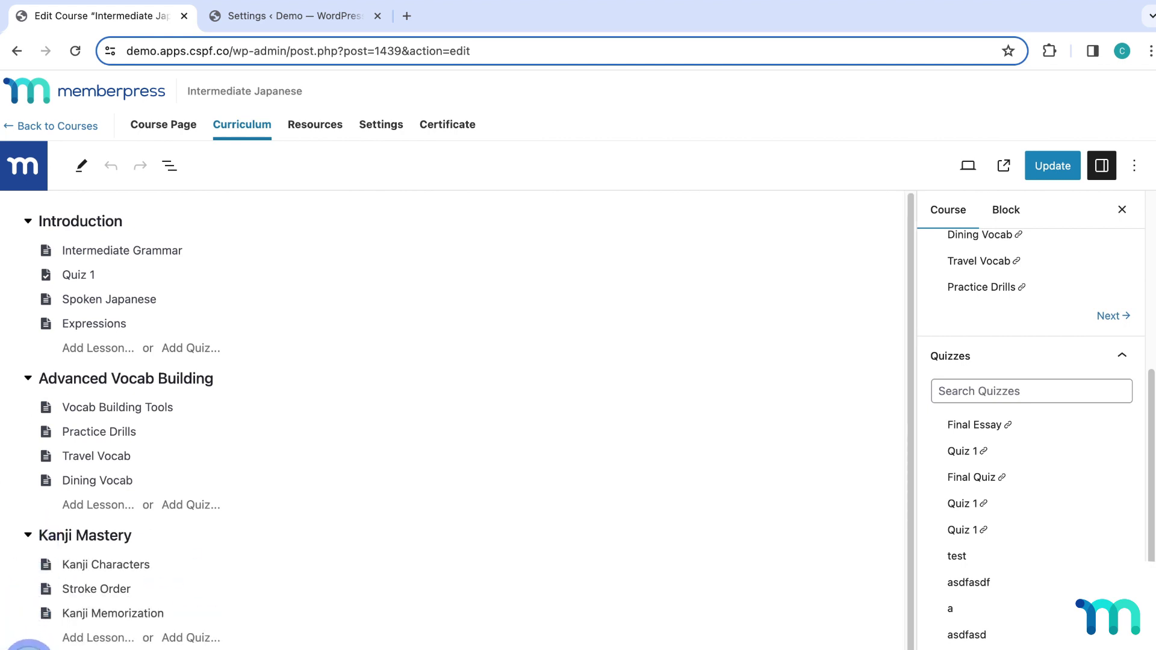
{"action": "scroll", "coordinate": [360, 265], "scroll_direction": "down", "scroll_amount": 5}
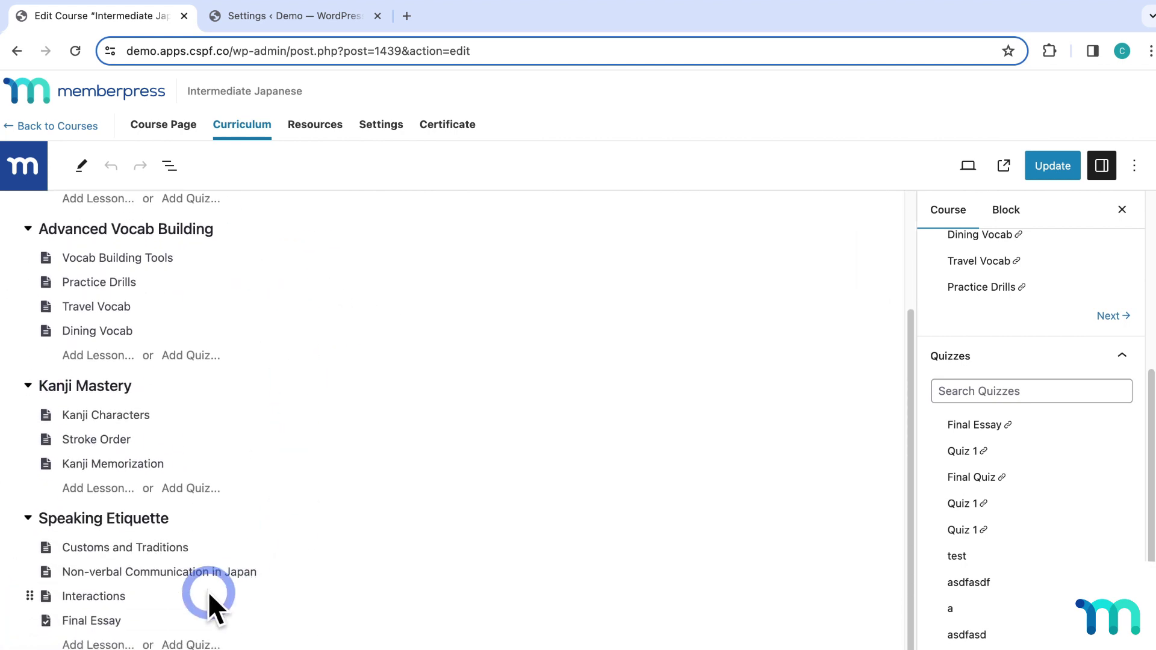
{"action": "scroll", "coordinate": [227, 328], "scroll_direction": "up", "scroll_amount": 5}
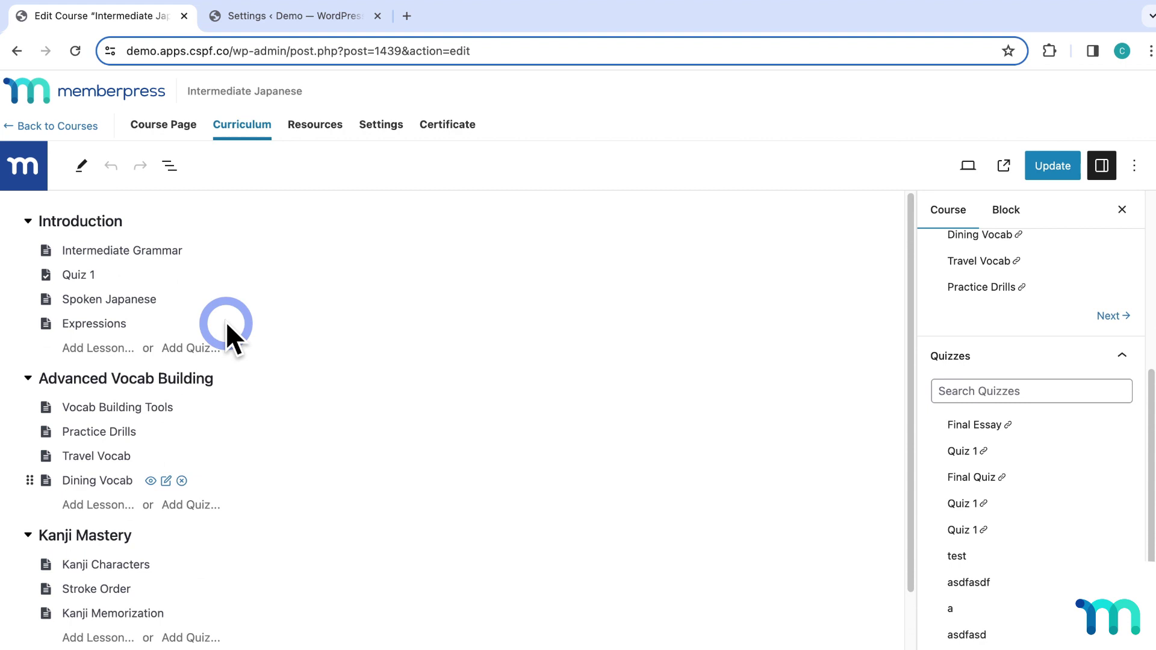
Open the original Intermediate Japanese course in the LearnDash course builder and review its section headings and lessons.
{"action": "left_click", "coordinate": [299, 17]}
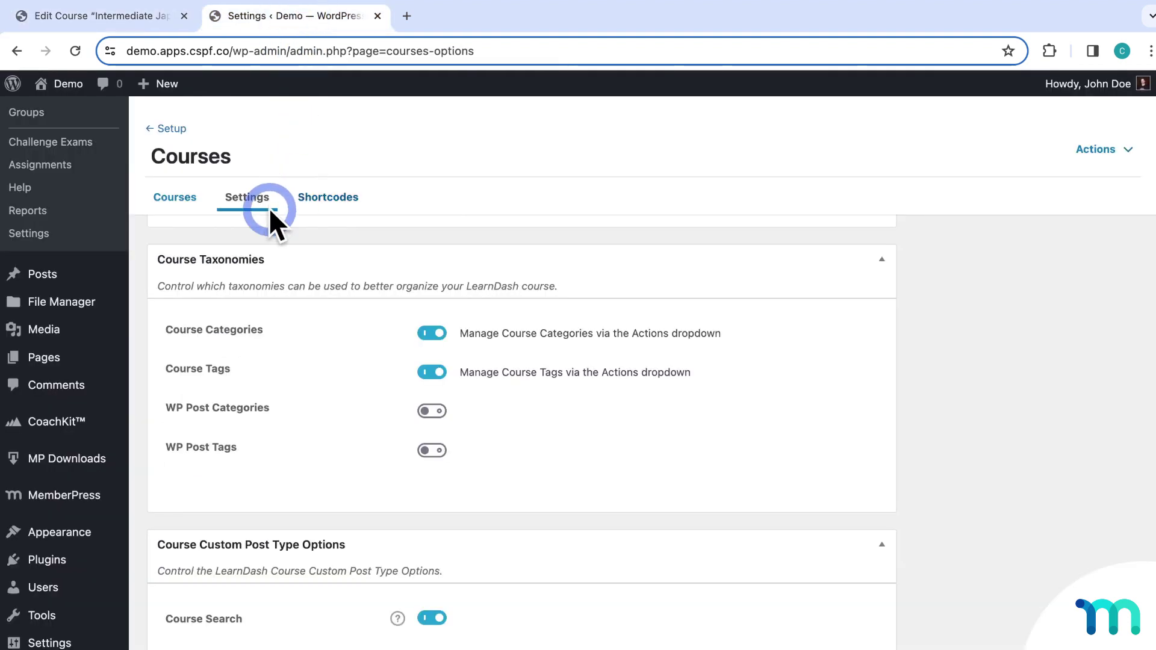
{"action": "left_click", "coordinate": [176, 199]}
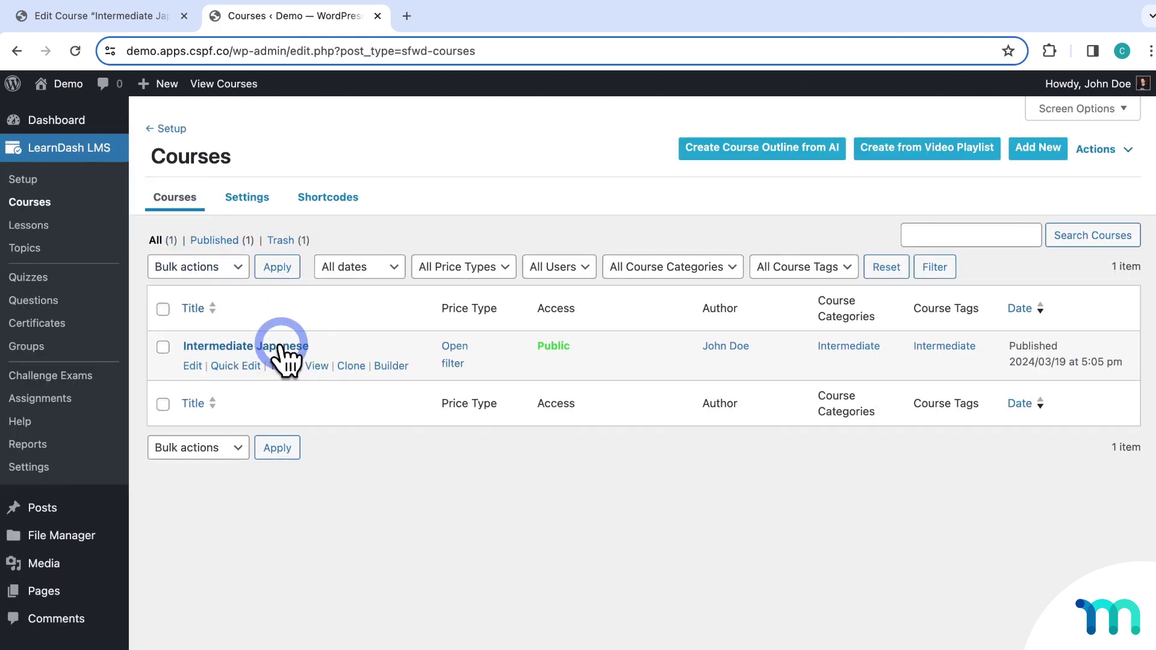
{"action": "left_click", "coordinate": [280, 347]}
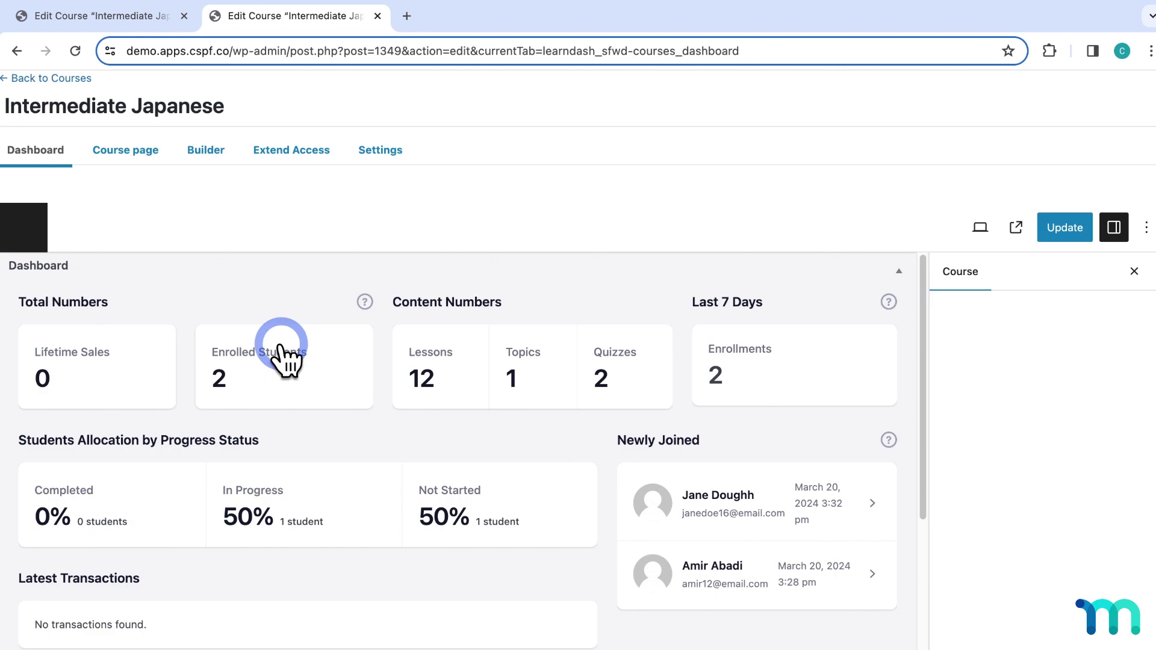
{"action": "left_click", "coordinate": [212, 152]}
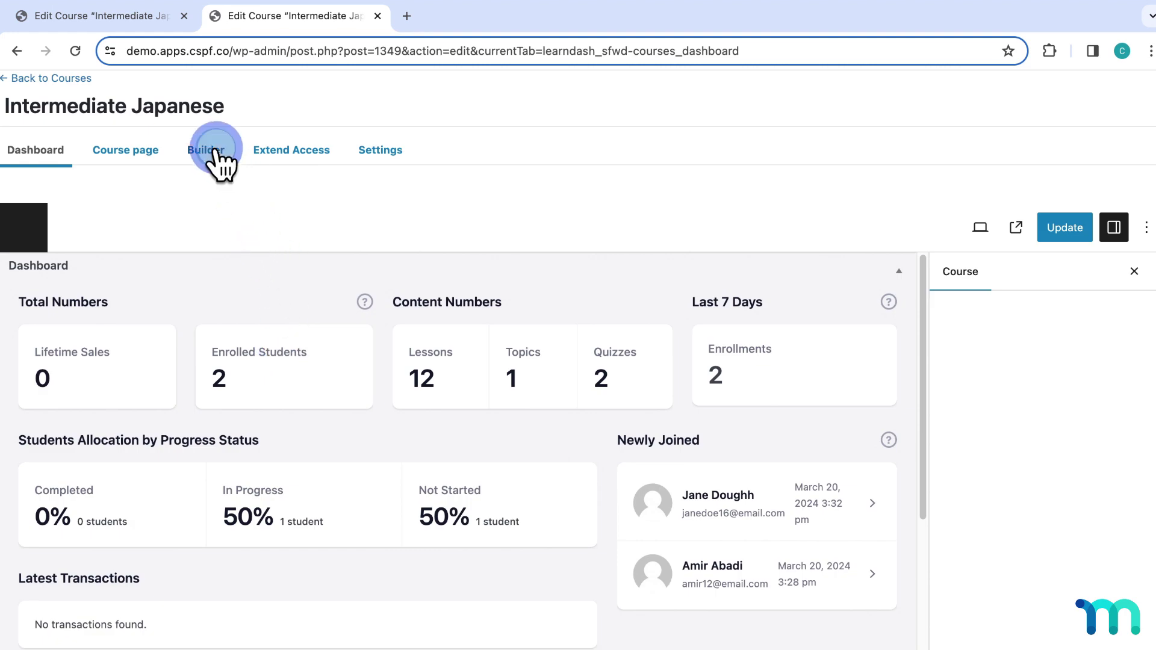
{"action": "scroll", "coordinate": [355, 328], "scroll_direction": "down", "scroll_amount": 1}
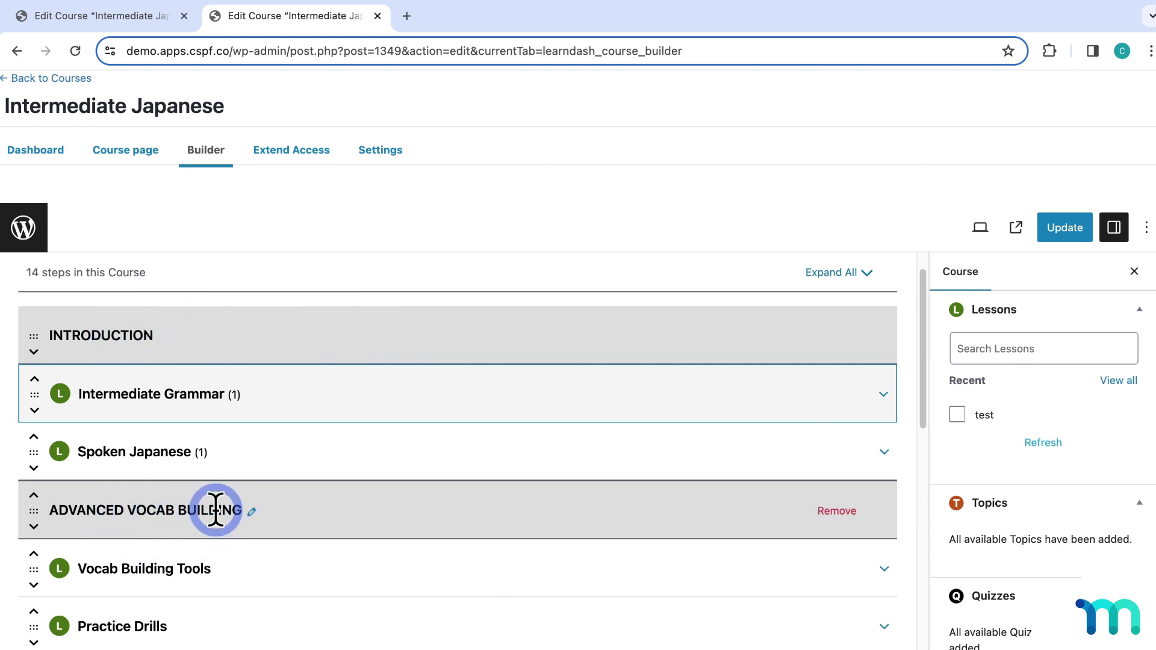
{"action": "scroll", "coordinate": [215, 508], "scroll_direction": "down", "scroll_amount": 5}
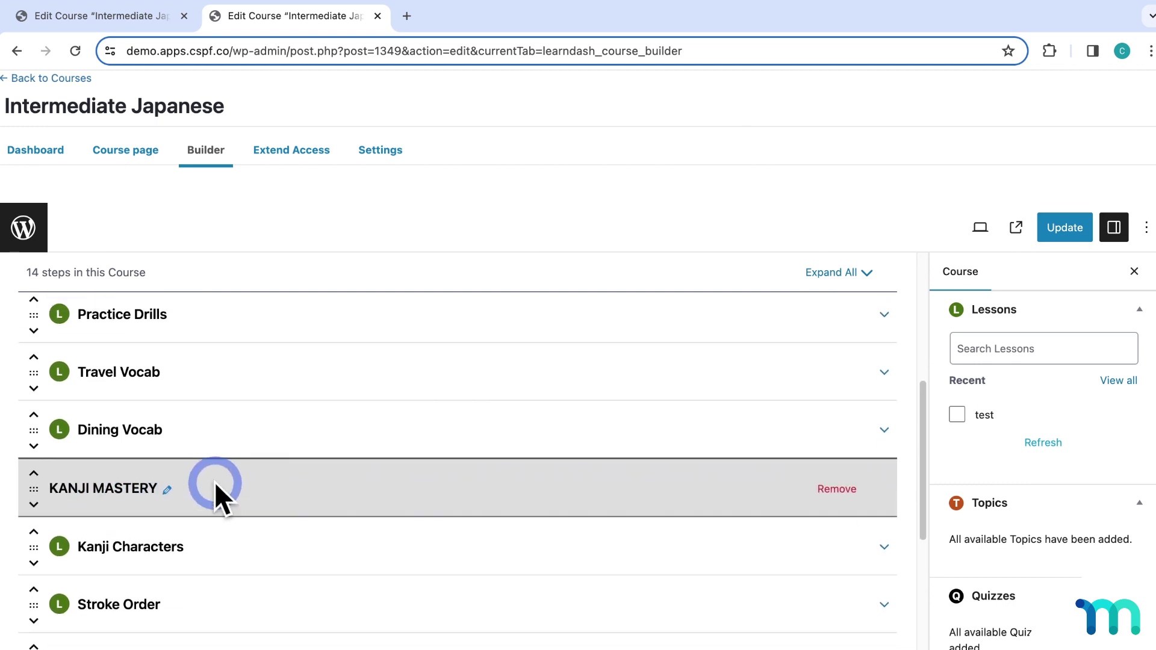
{"action": "scroll", "coordinate": [215, 481], "scroll_direction": "up", "scroll_amount": 6}
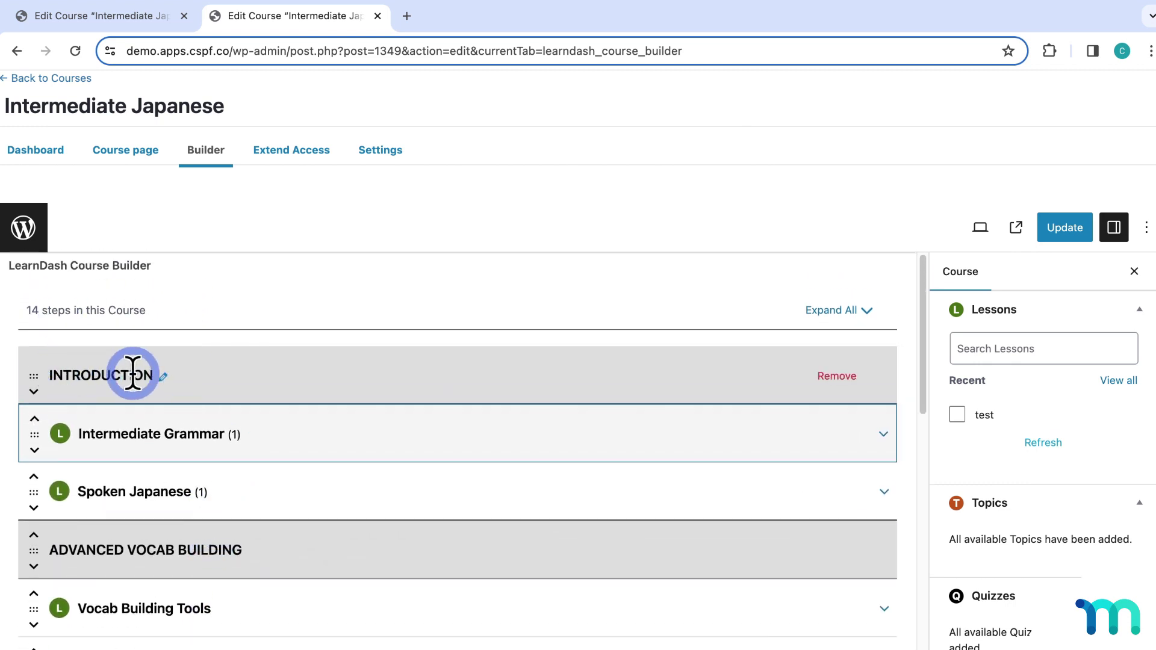
Compare the sections in the MemberPress curriculum with the section headings in the LearnDash builder.
{"action": "left_click", "coordinate": [167, 22]}
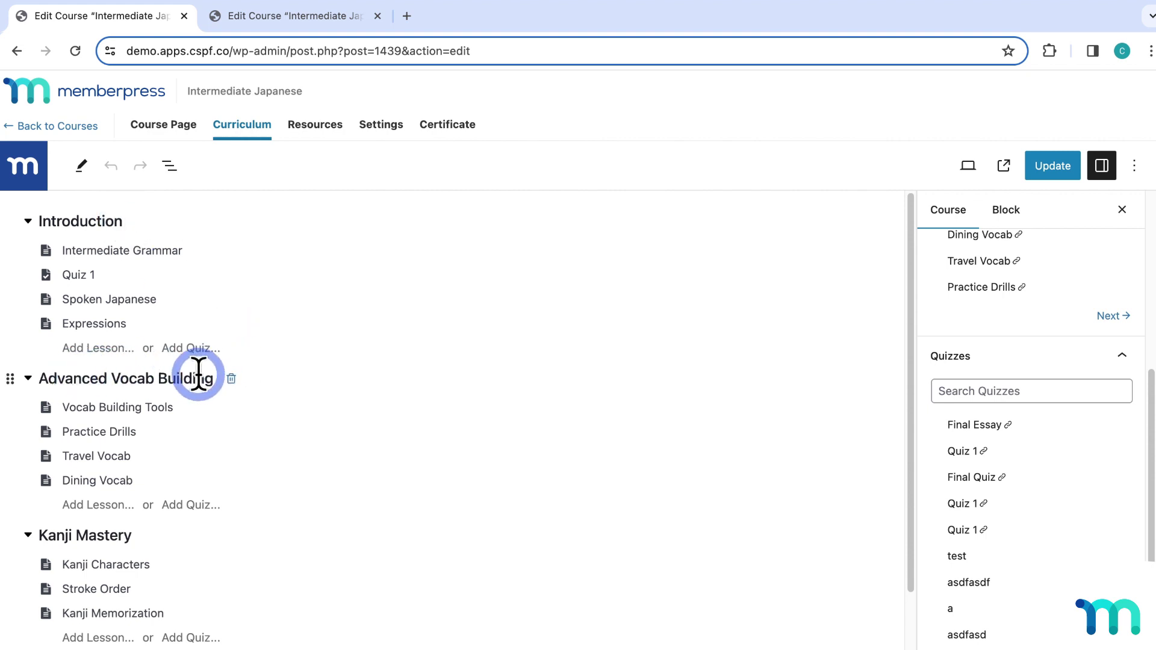
{"action": "left_click", "coordinate": [308, 18]}
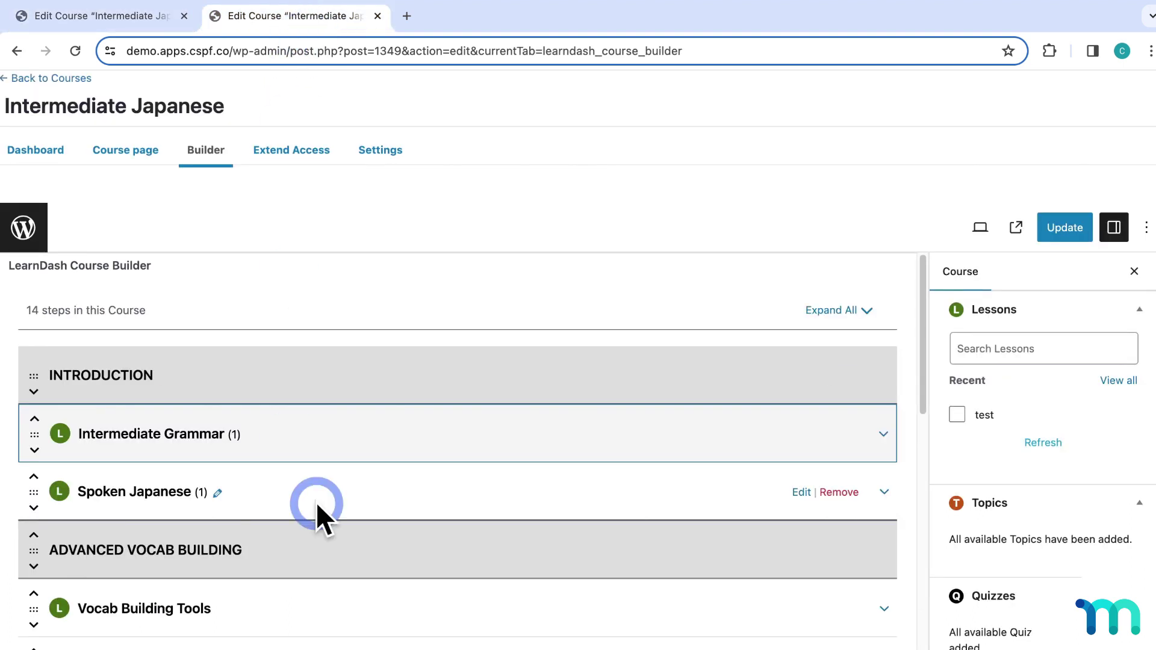
{"action": "scroll", "coordinate": [337, 507], "scroll_direction": "down", "scroll_amount": 1}
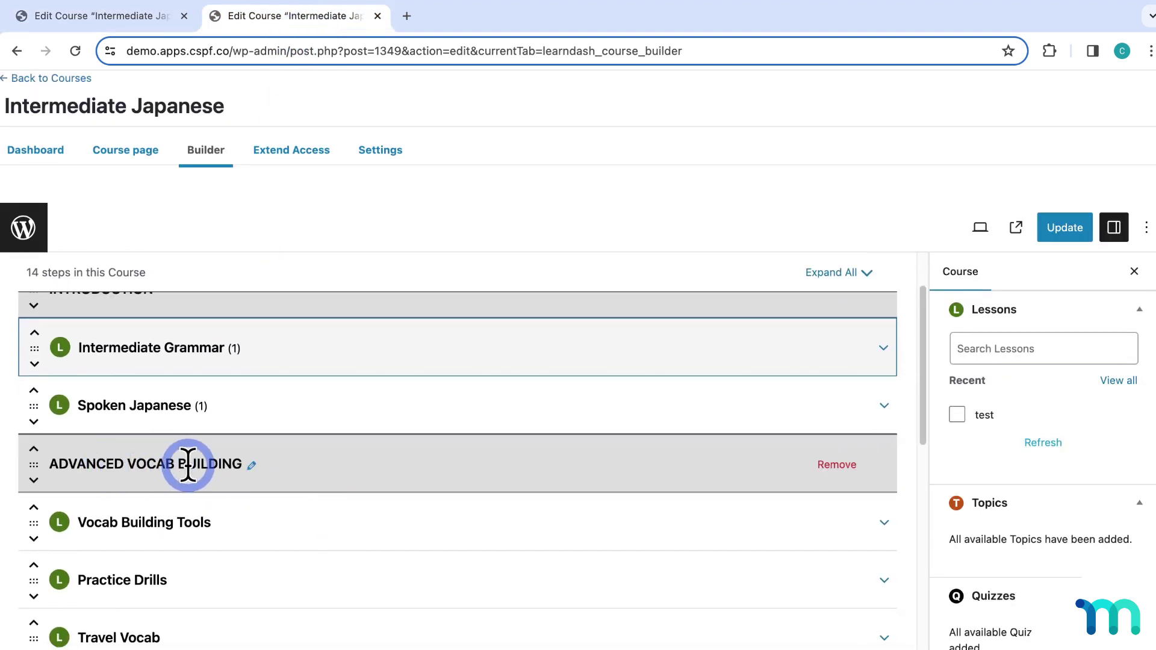
{"action": "scroll", "coordinate": [205, 479], "scroll_direction": "up", "scroll_amount": 1}
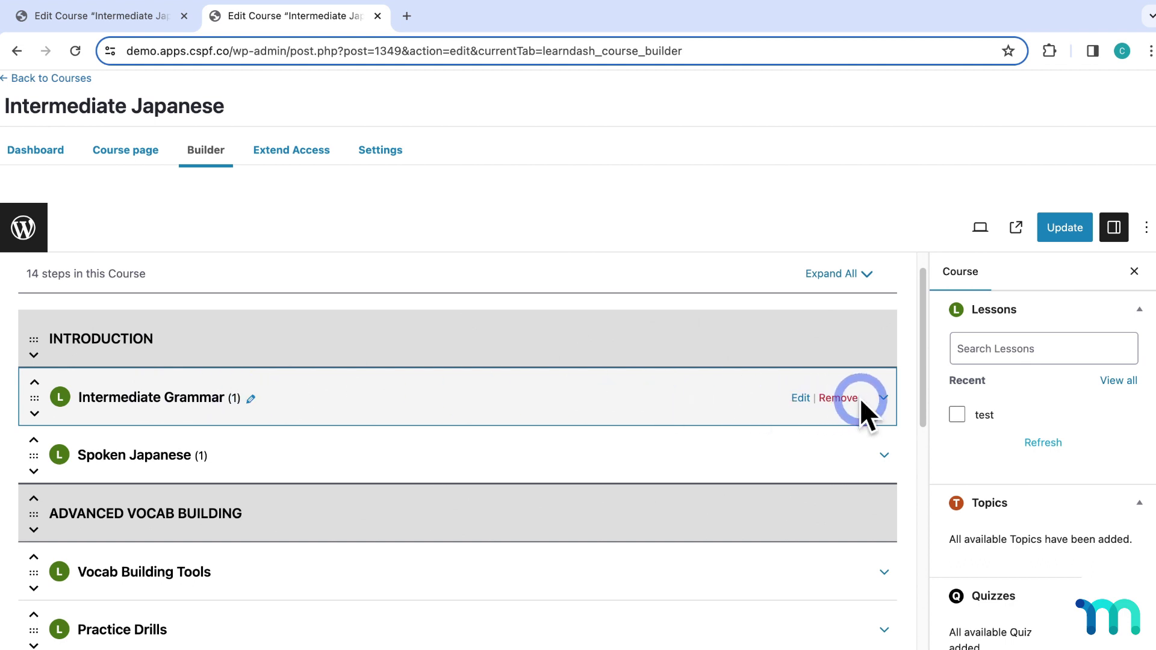
Expand the Intermediate Grammar and Spoken Japanese lessons in LearnDash and compare their nested quiz and topic with the MemberPress Introduction section.
{"action": "left_click", "coordinate": [884, 397]}
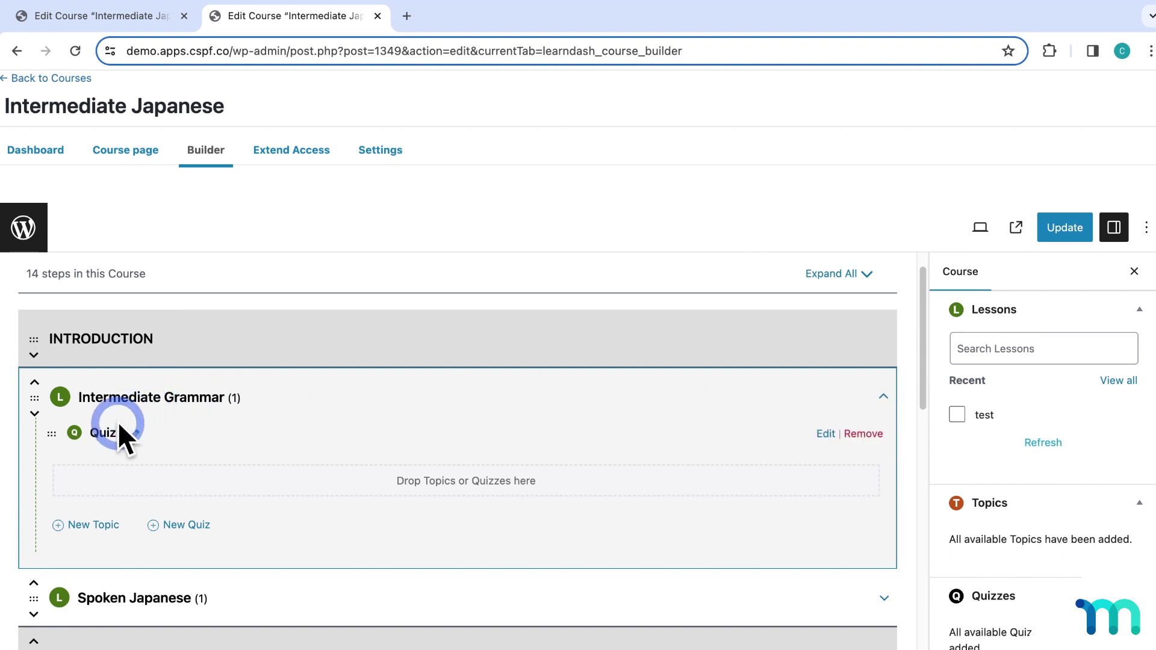
{"action": "left_click", "coordinate": [883, 598]}
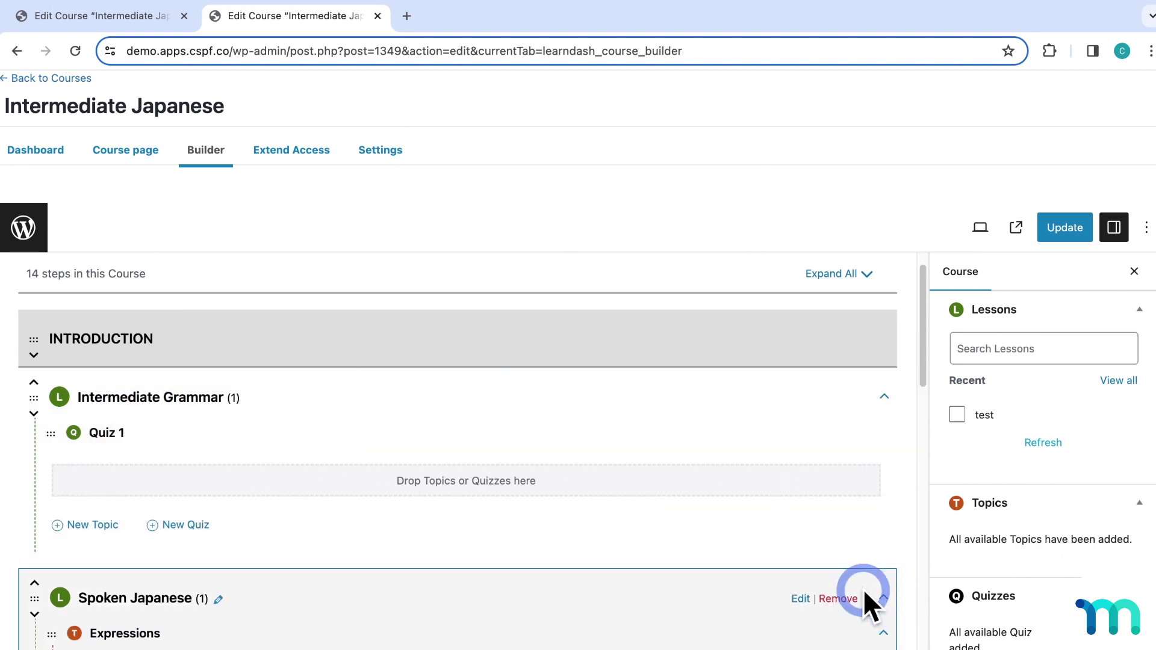
{"action": "scroll", "coordinate": [357, 438], "scroll_direction": "down", "scroll_amount": 2}
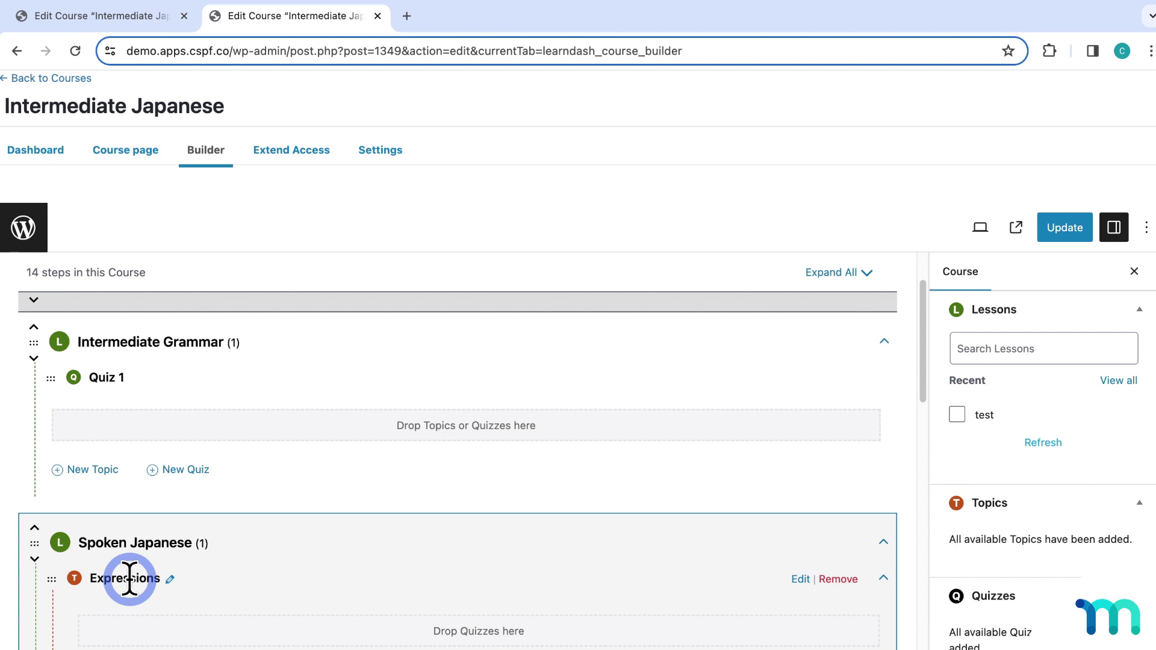
{"action": "left_click", "coordinate": [146, 27]}
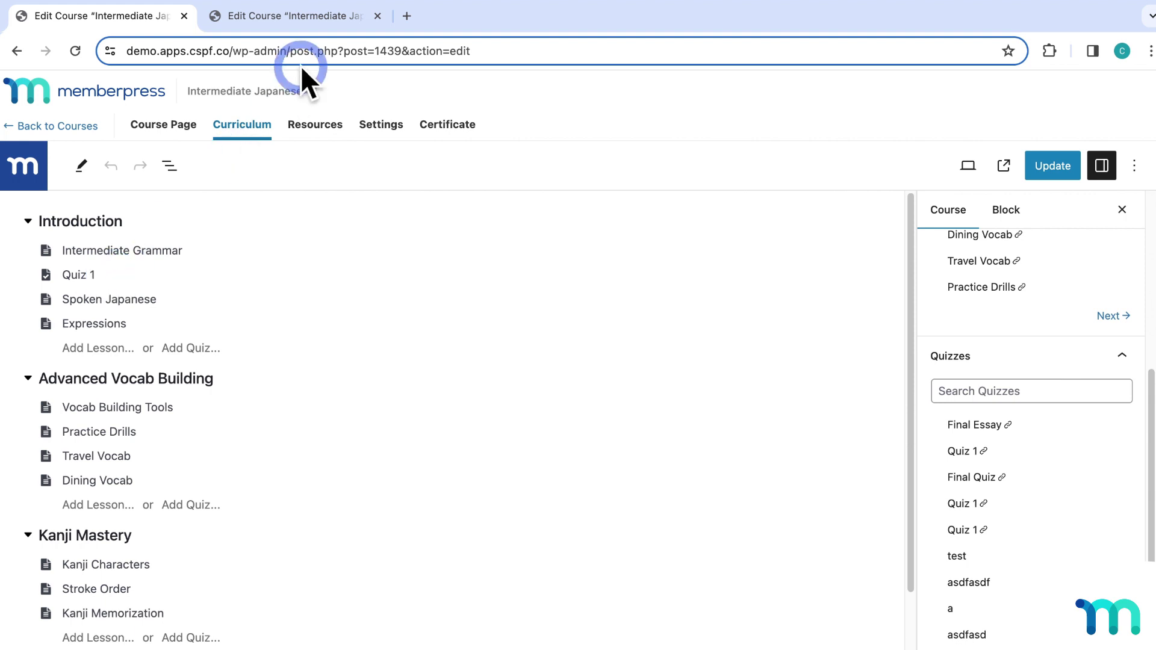
{"action": "left_click", "coordinate": [317, 23]}
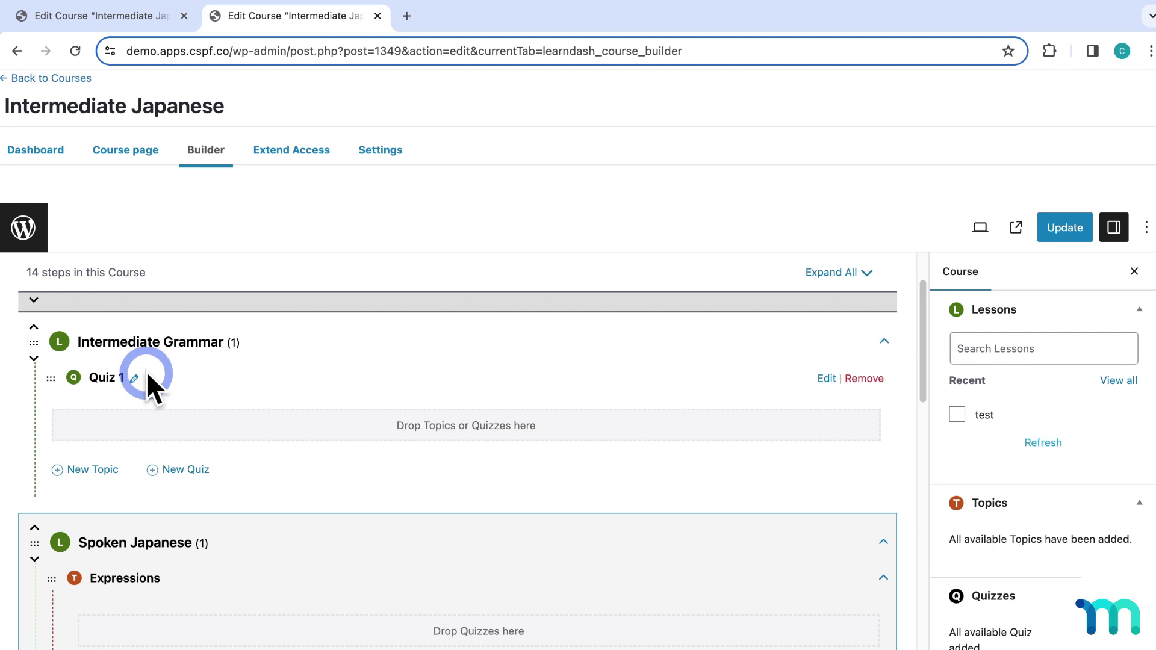
{"action": "left_click", "coordinate": [134, 20]}
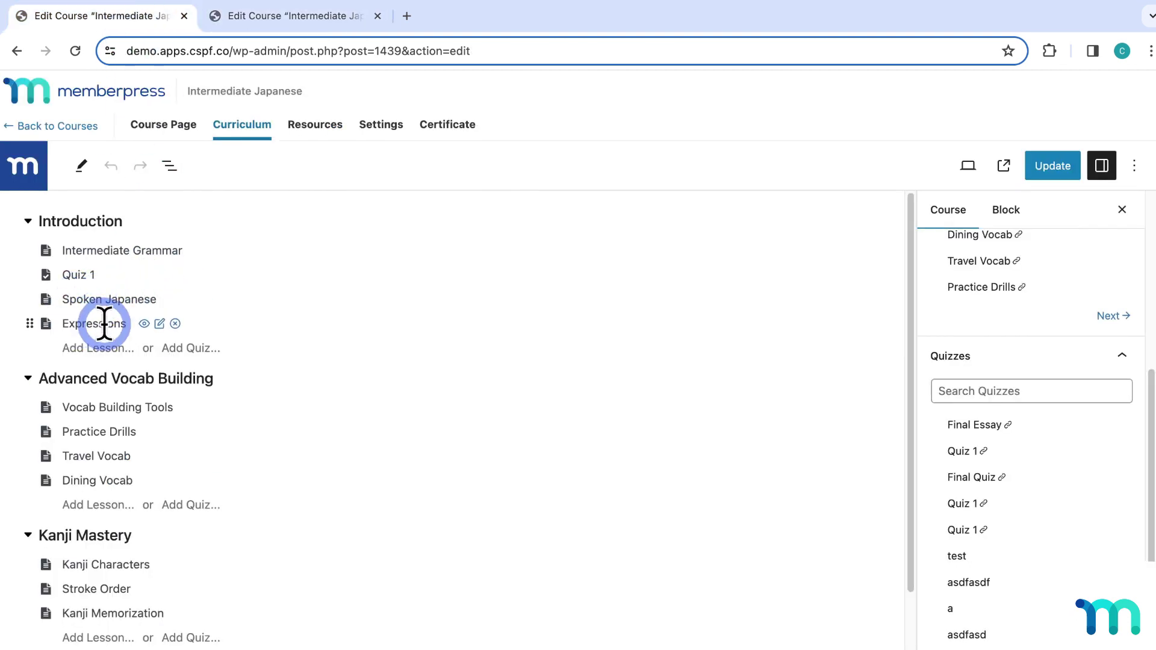
Check how Quiz 1 and the Expressions topic are nested in the LearnDash builder against their placement in the MemberPress curriculum.
{"action": "left_click", "coordinate": [286, 13]}
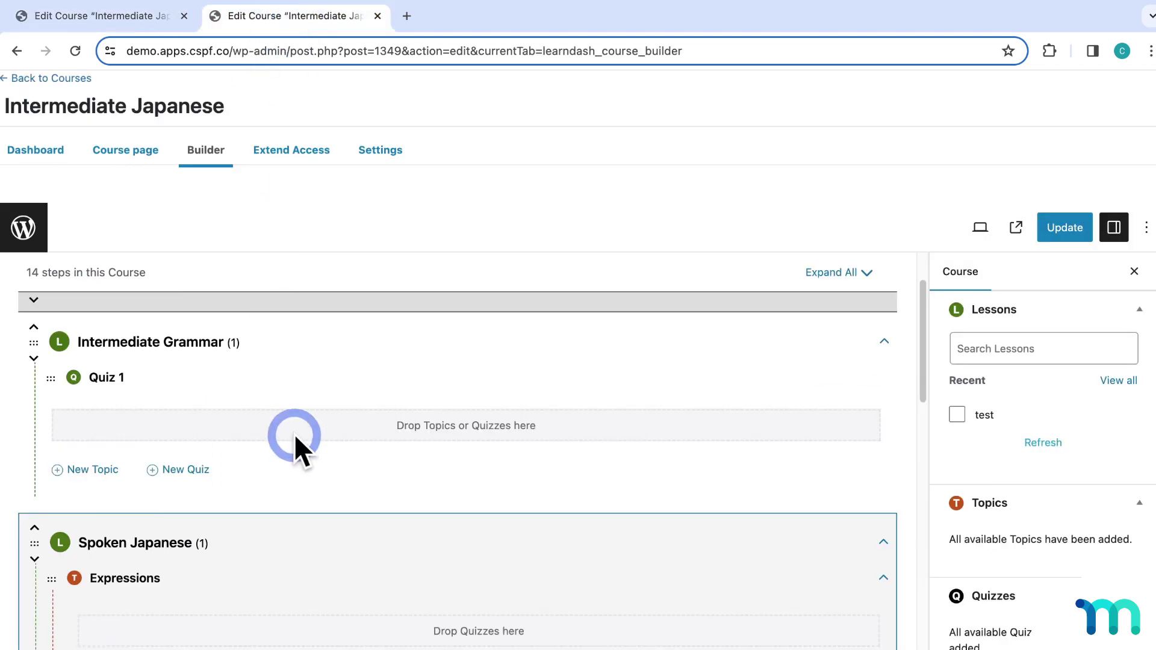
{"action": "scroll", "coordinate": [293, 433], "scroll_direction": "down", "scroll_amount": 3}
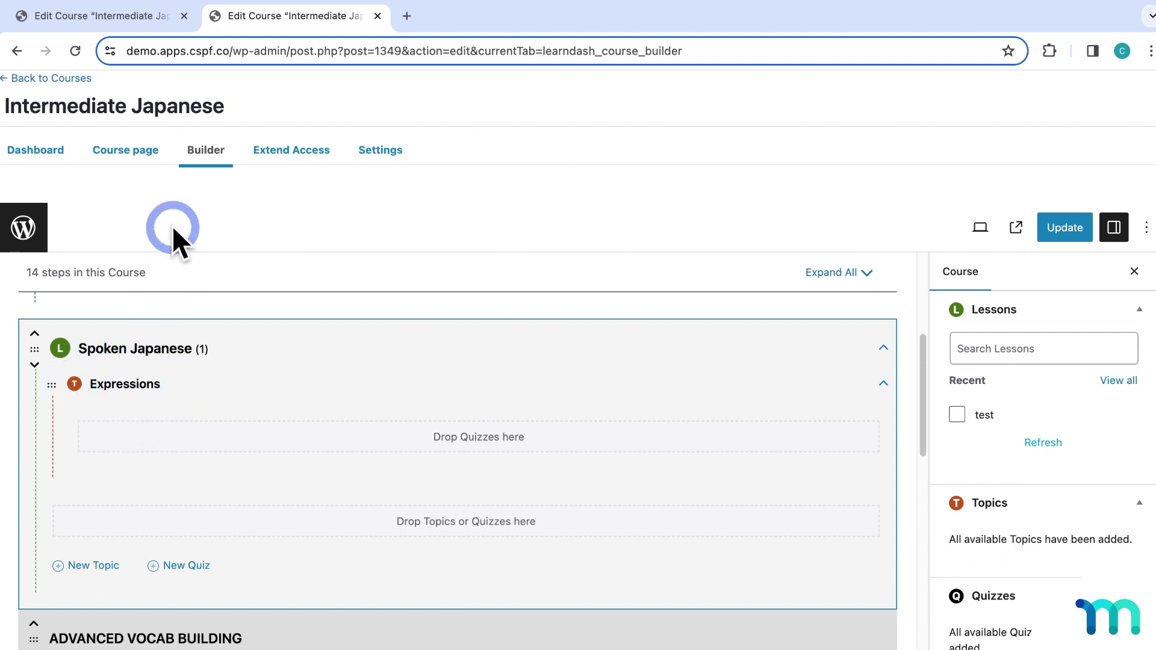
{"action": "left_click", "coordinate": [149, 19]}
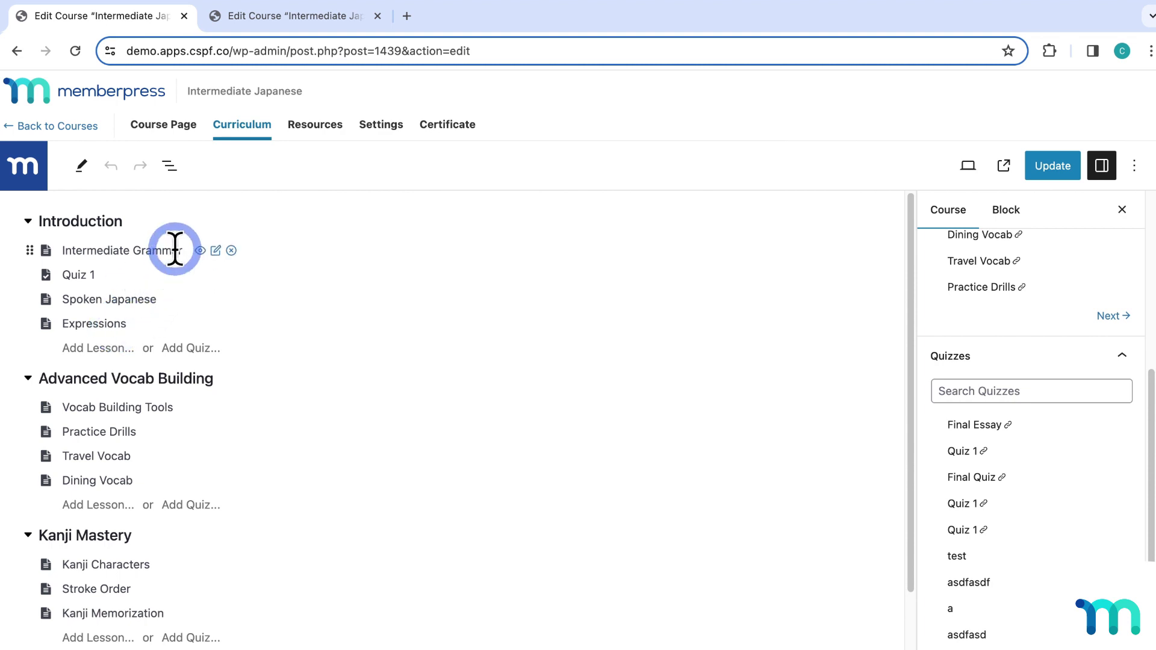
Open the Intermediate Grammar lesson in the MemberPress course for editing and review its content through to the Materials block.
{"action": "left_click", "coordinate": [216, 251]}
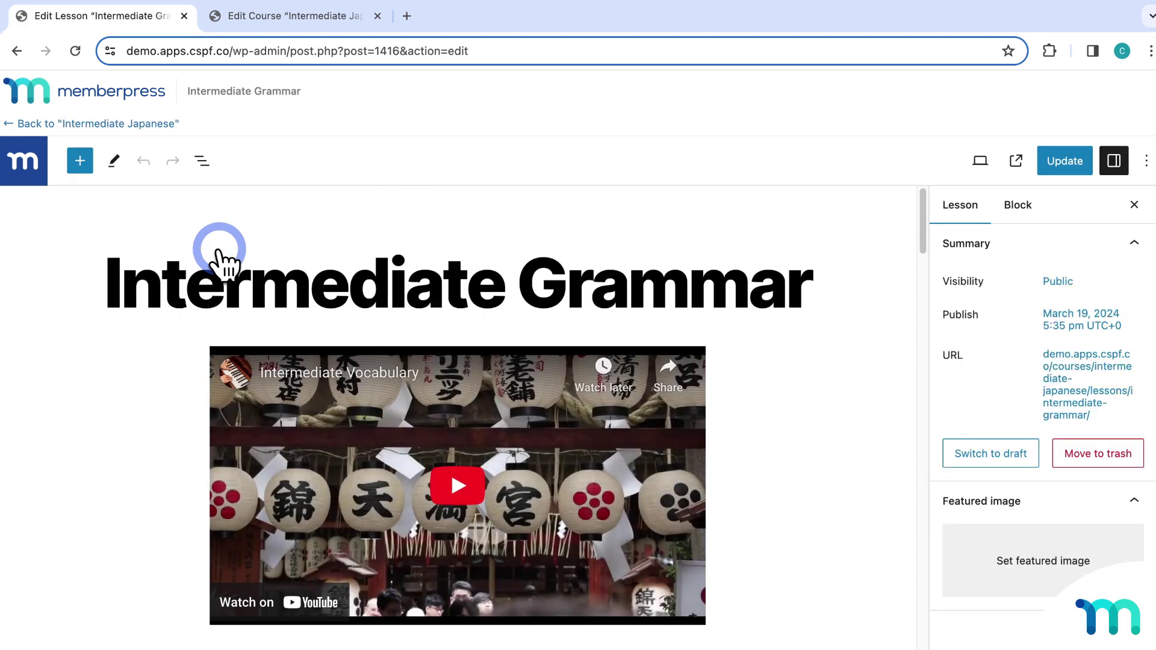
{"action": "scroll", "coordinate": [719, 381], "scroll_direction": "down", "scroll_amount": 1}
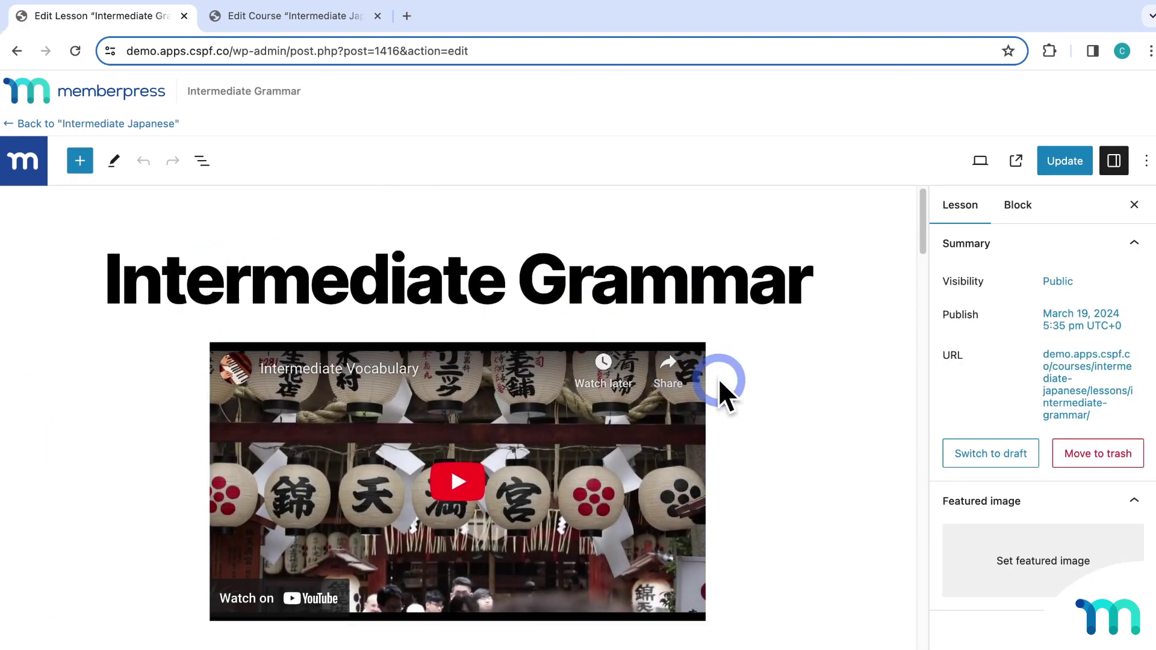
{"action": "scroll", "coordinate": [738, 361], "scroll_direction": "down", "scroll_amount": 10}
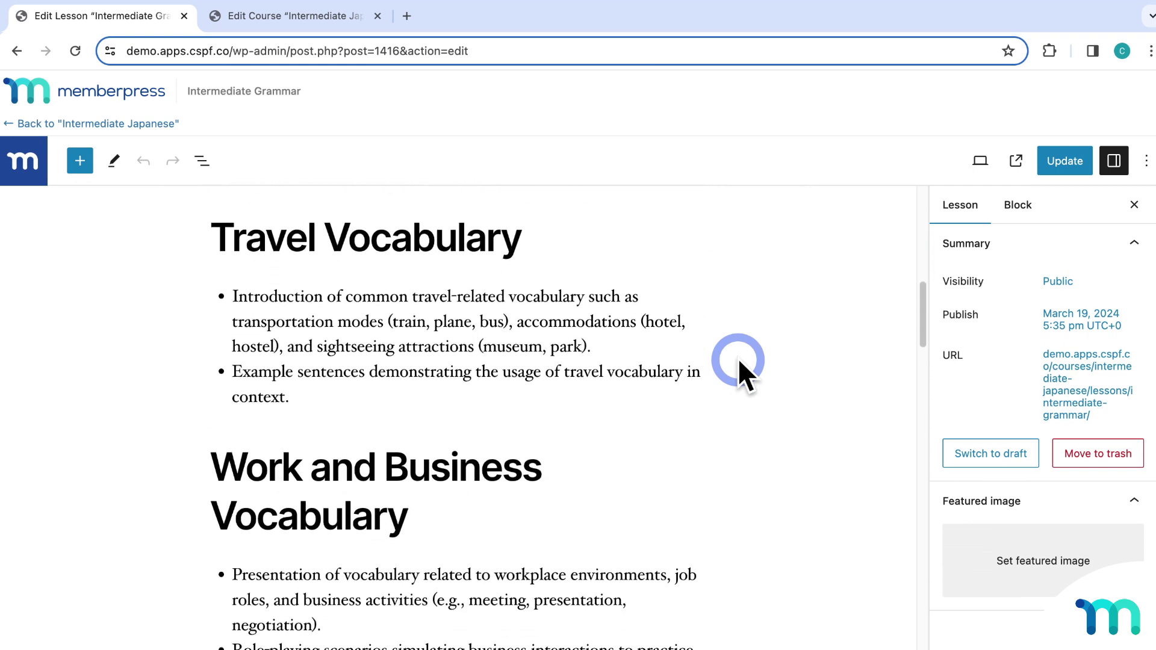
{"action": "scroll", "coordinate": [739, 361], "scroll_direction": "down", "scroll_amount": 4}
{"action": "scroll", "coordinate": [732, 360], "scroll_direction": "down", "scroll_amount": 9}
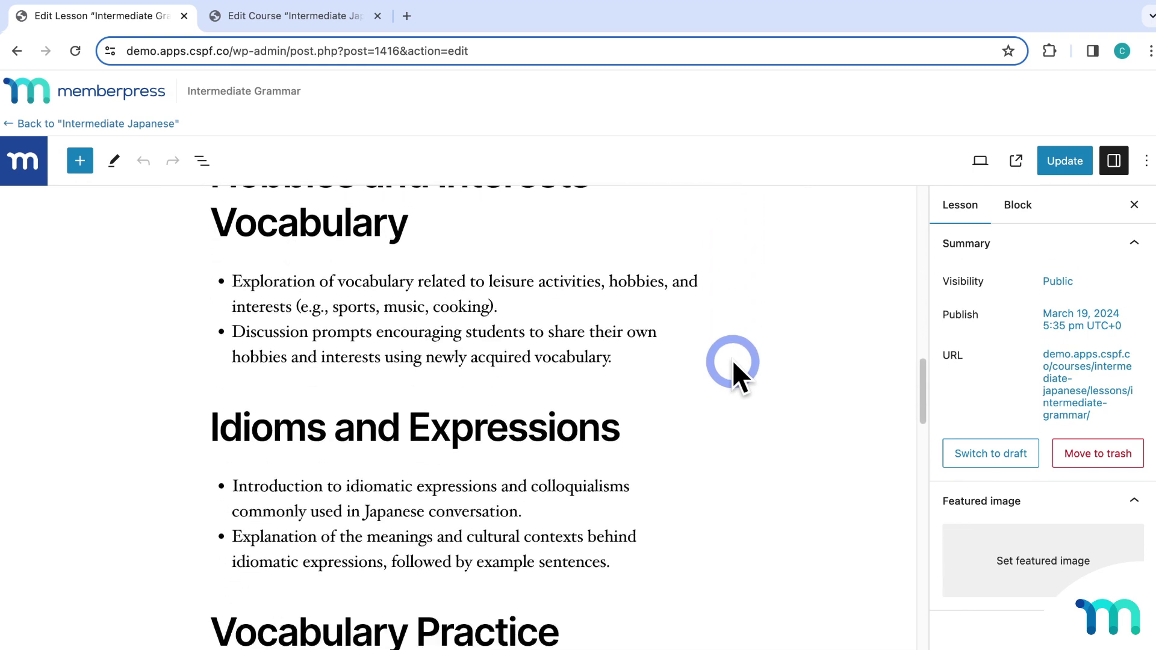
{"action": "scroll", "coordinate": [732, 359], "scroll_direction": "down", "scroll_amount": 10}
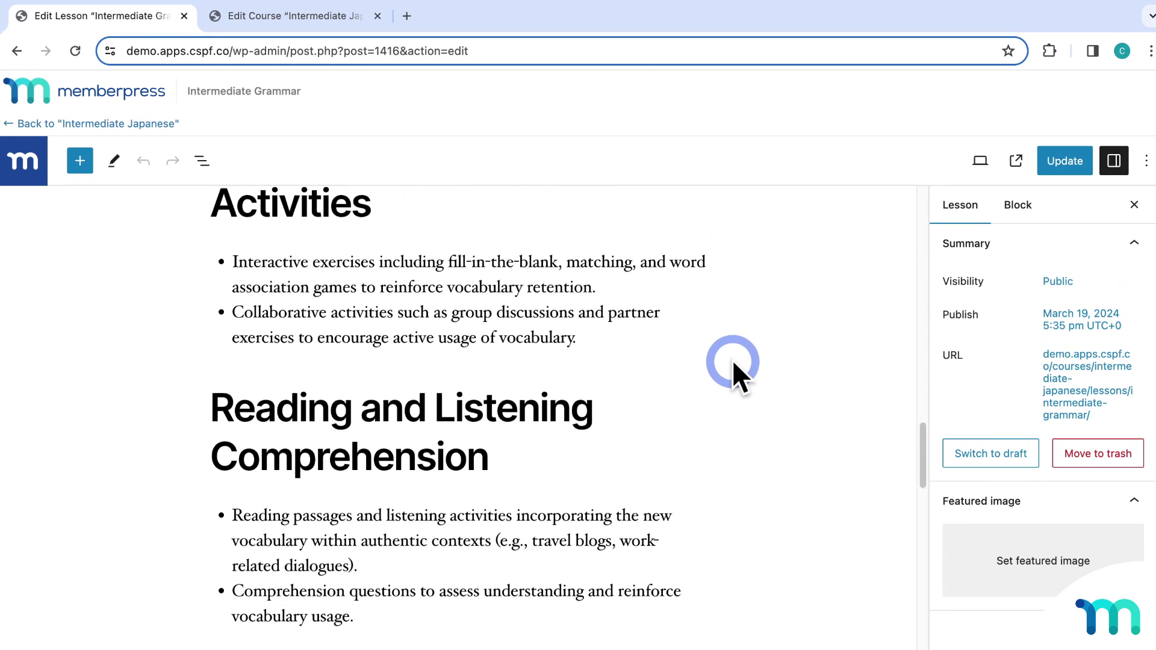
{"action": "scroll", "coordinate": [732, 360], "scroll_direction": "down", "scroll_amount": 10}
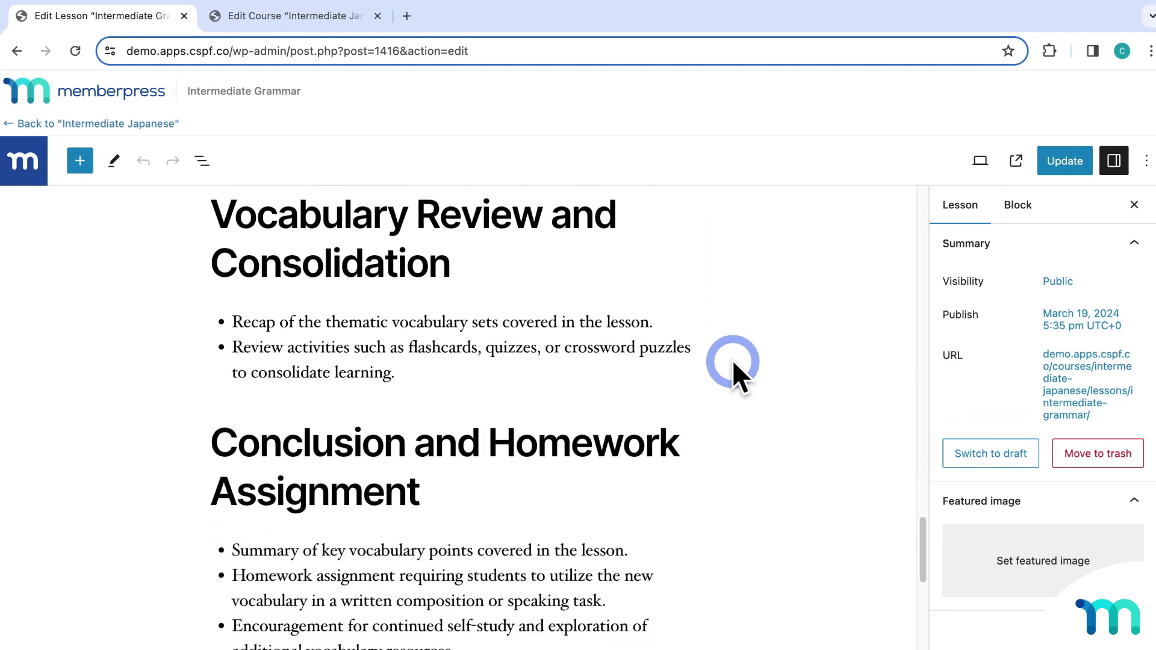
{"action": "scroll", "coordinate": [732, 359], "scroll_direction": "down", "scroll_amount": 5}
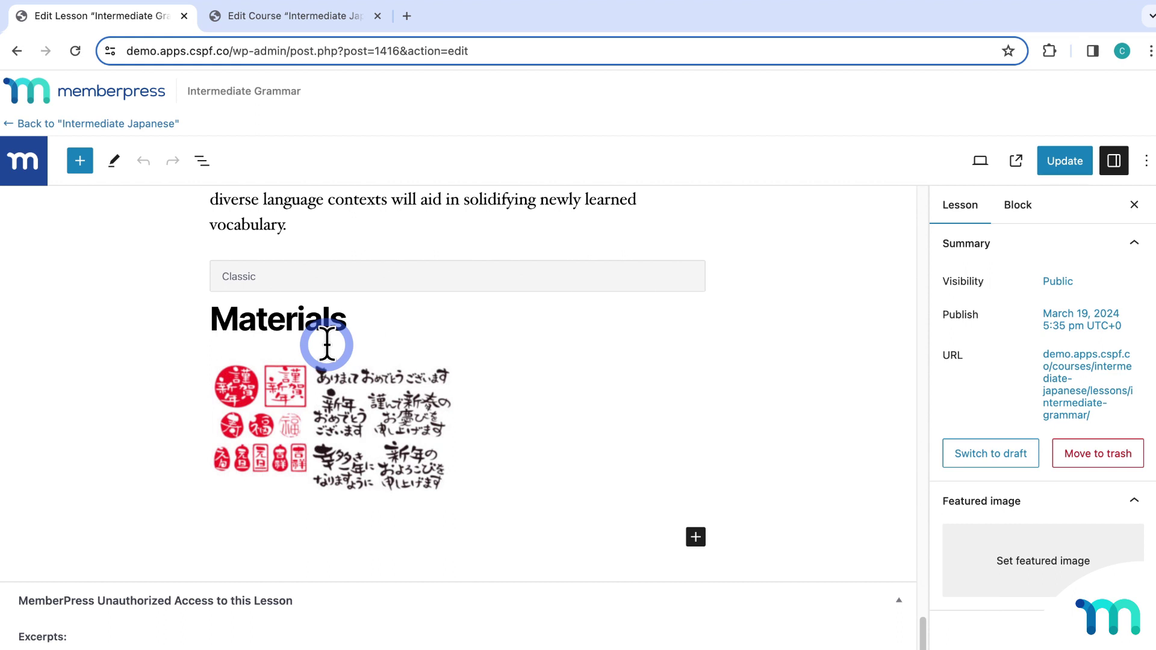
Open the original Intermediate Grammar lesson's settings in LearnDash and compare its Lesson Materials with the Materials block in the MemberPress lesson.
{"action": "left_click", "coordinate": [337, 18]}
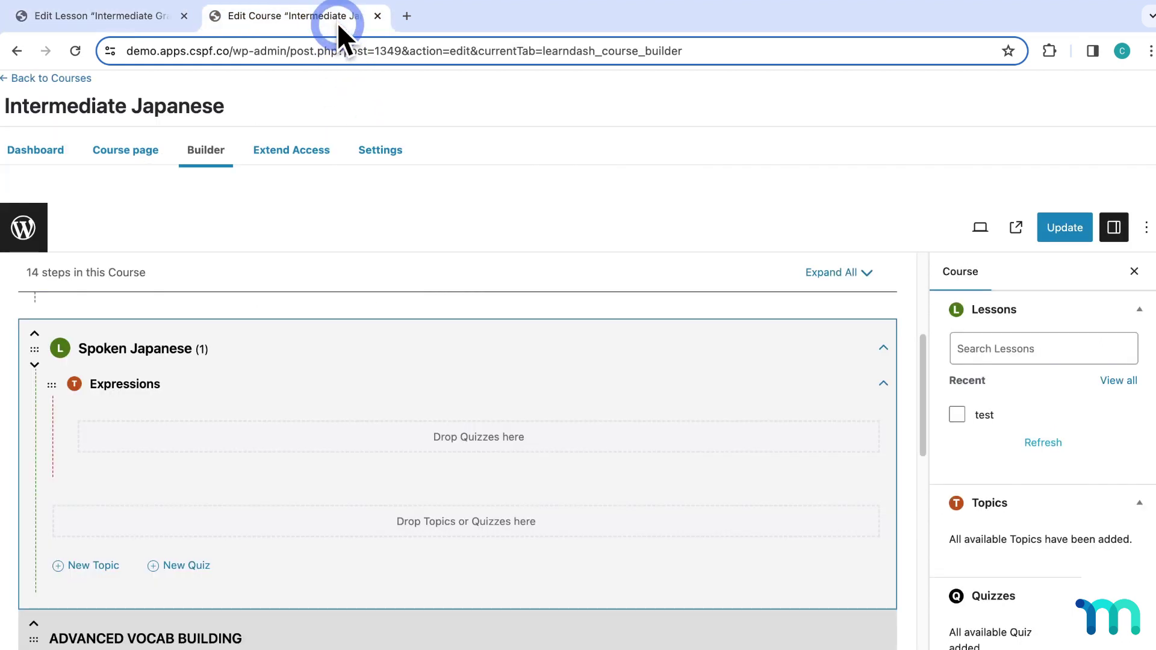
{"action": "scroll", "coordinate": [503, 522], "scroll_direction": "up", "scroll_amount": 5}
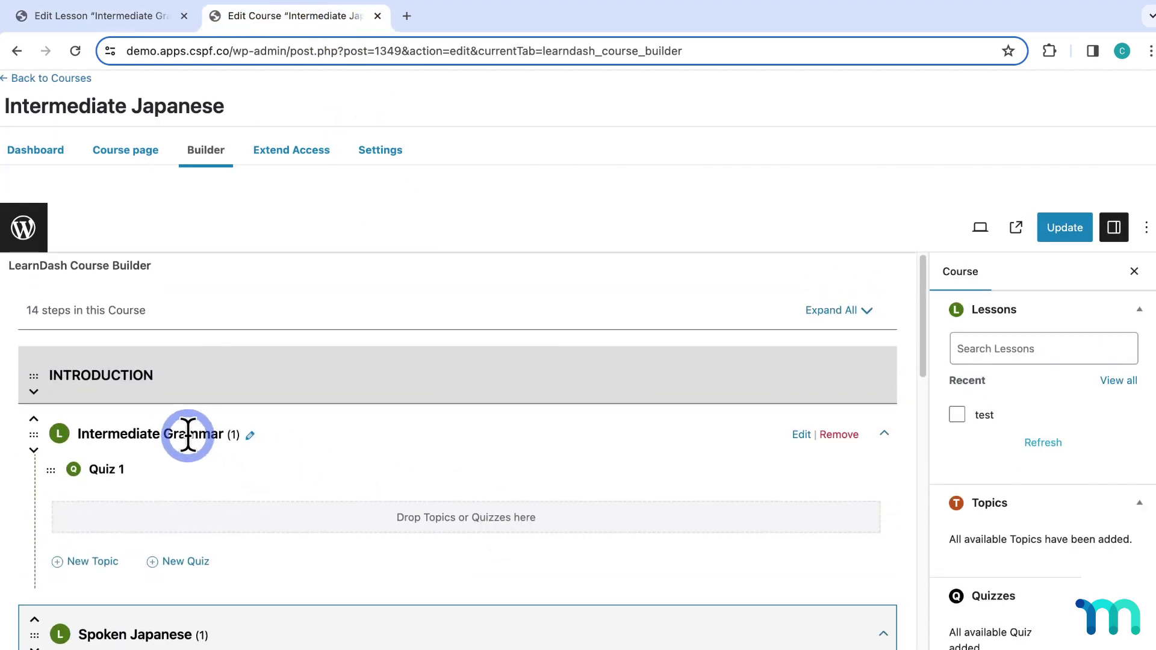
{"action": "left_click", "coordinate": [796, 432]}
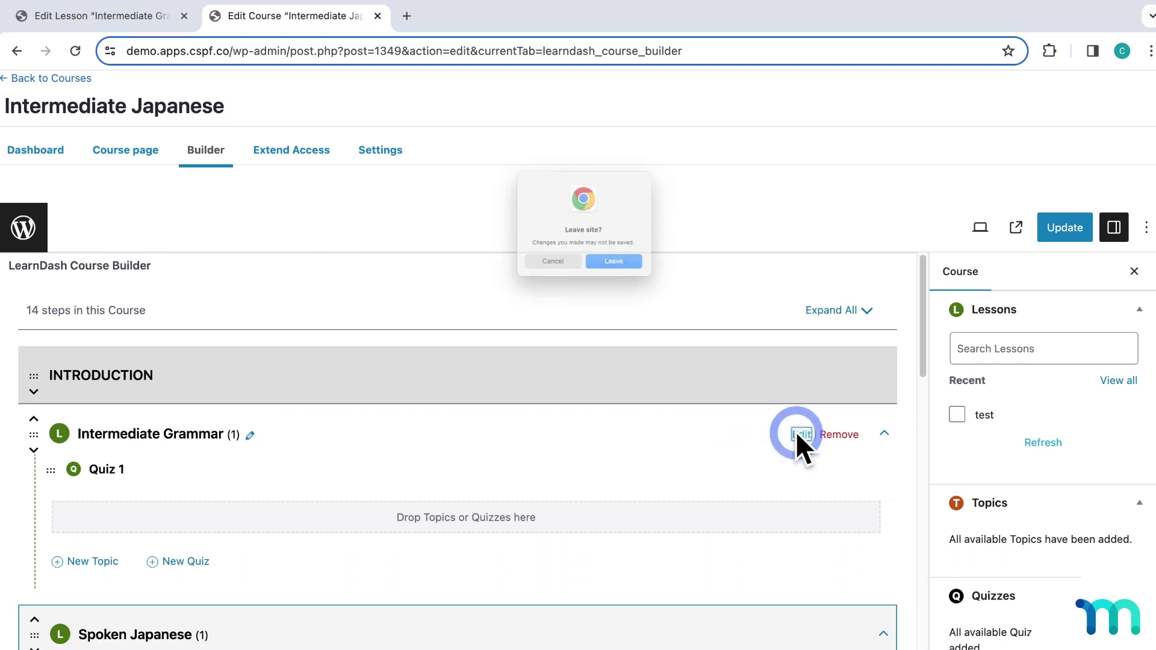
{"action": "left_click", "coordinate": [652, 284]}
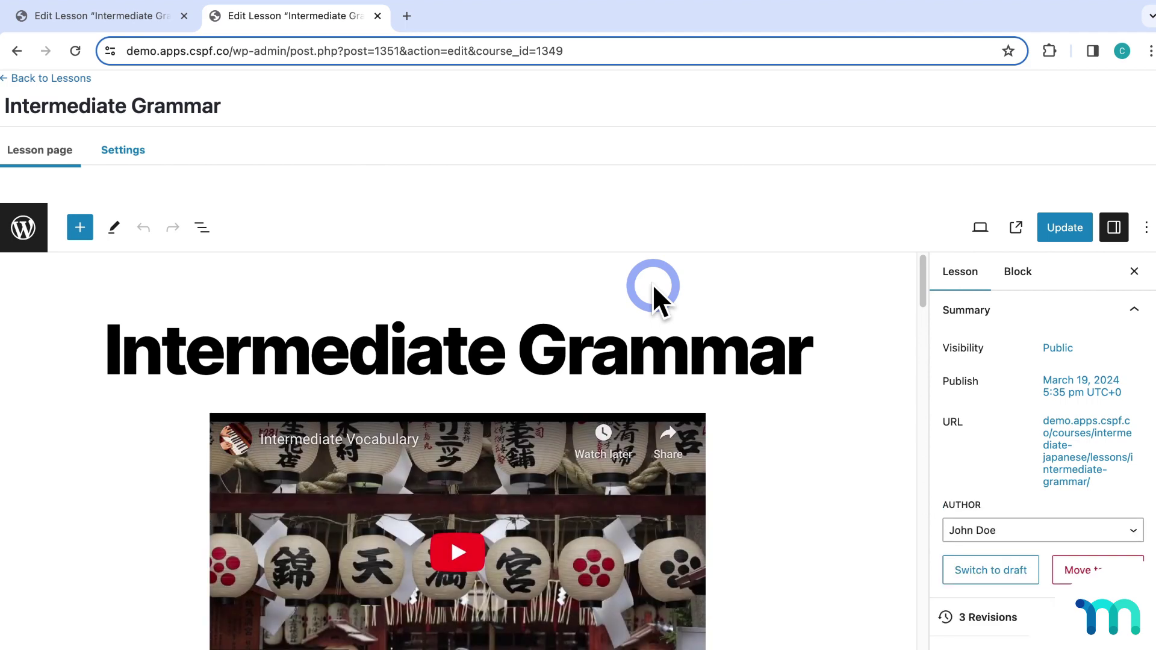
{"action": "left_click", "coordinate": [141, 155]}
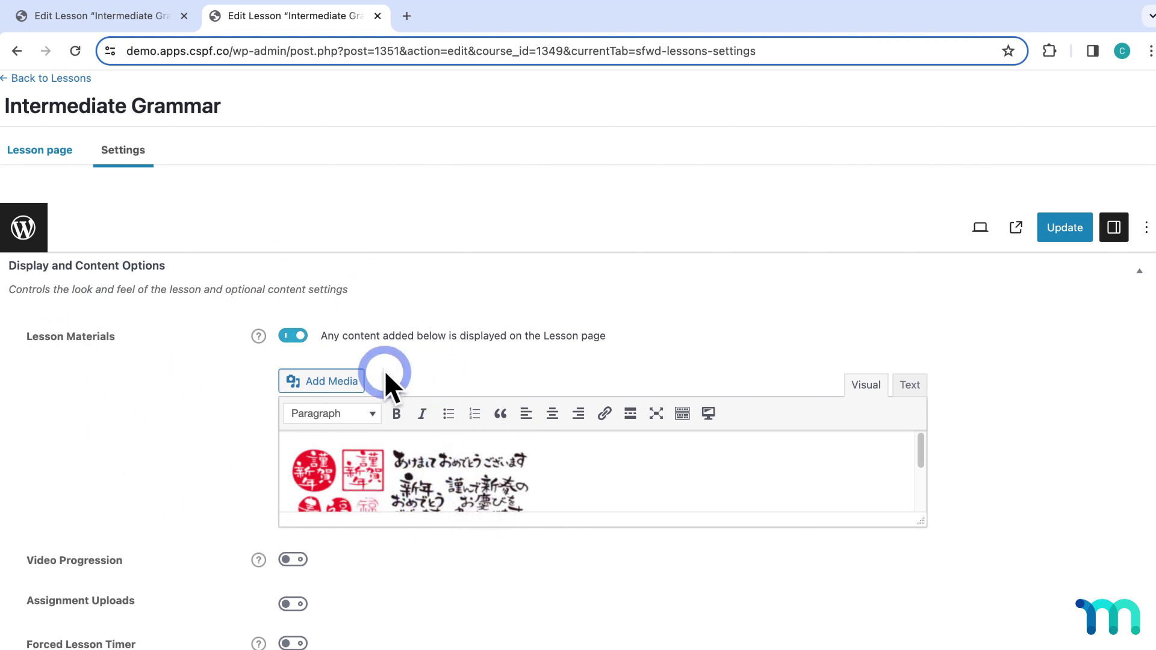
{"action": "left_click", "coordinate": [159, 23]}
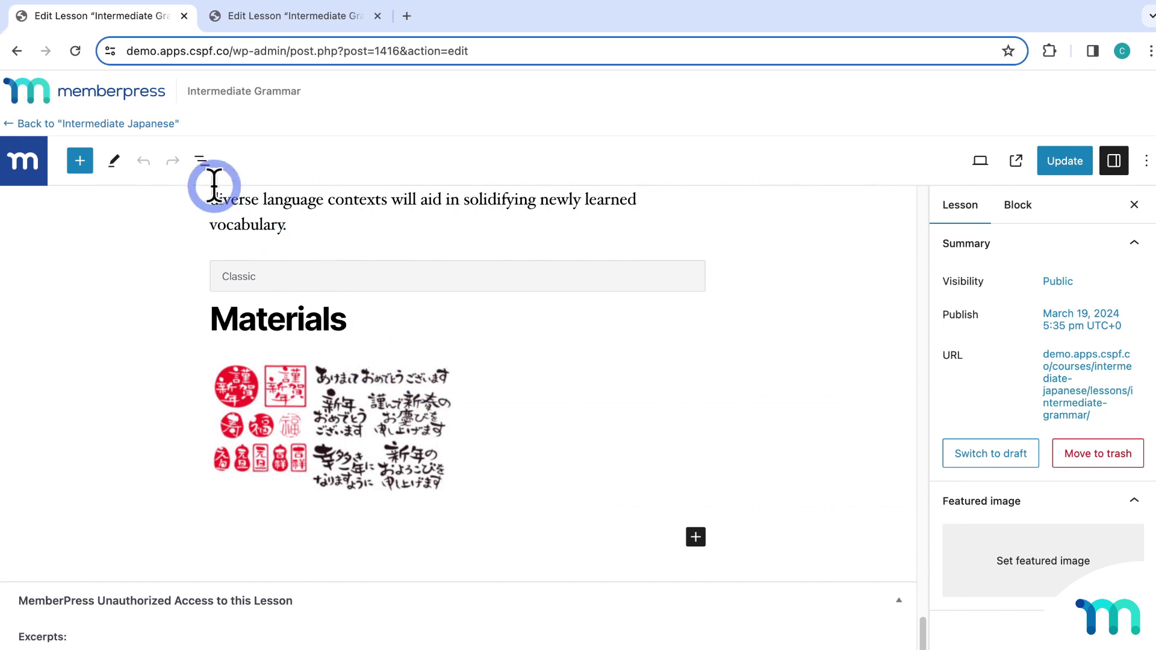
Open the Practice Drills lesson from the MemberPress course's Advanced Vocab Building section and review its content down to the Materials link.
{"action": "left_click", "coordinate": [158, 124]}
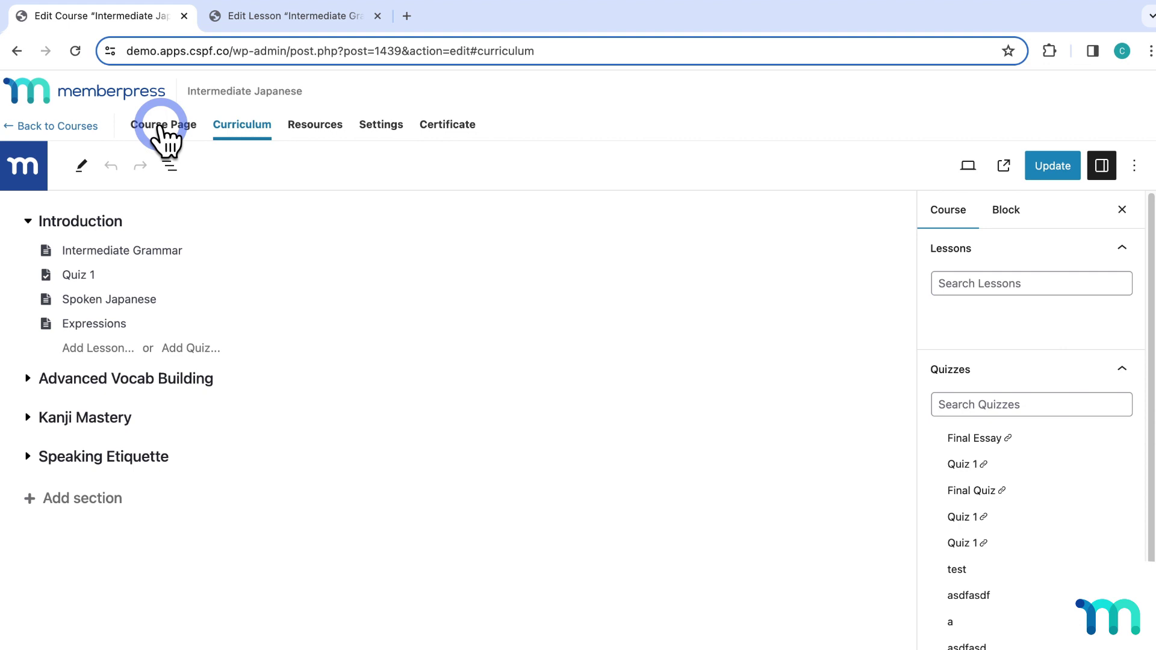
{"action": "left_click", "coordinate": [28, 378]}
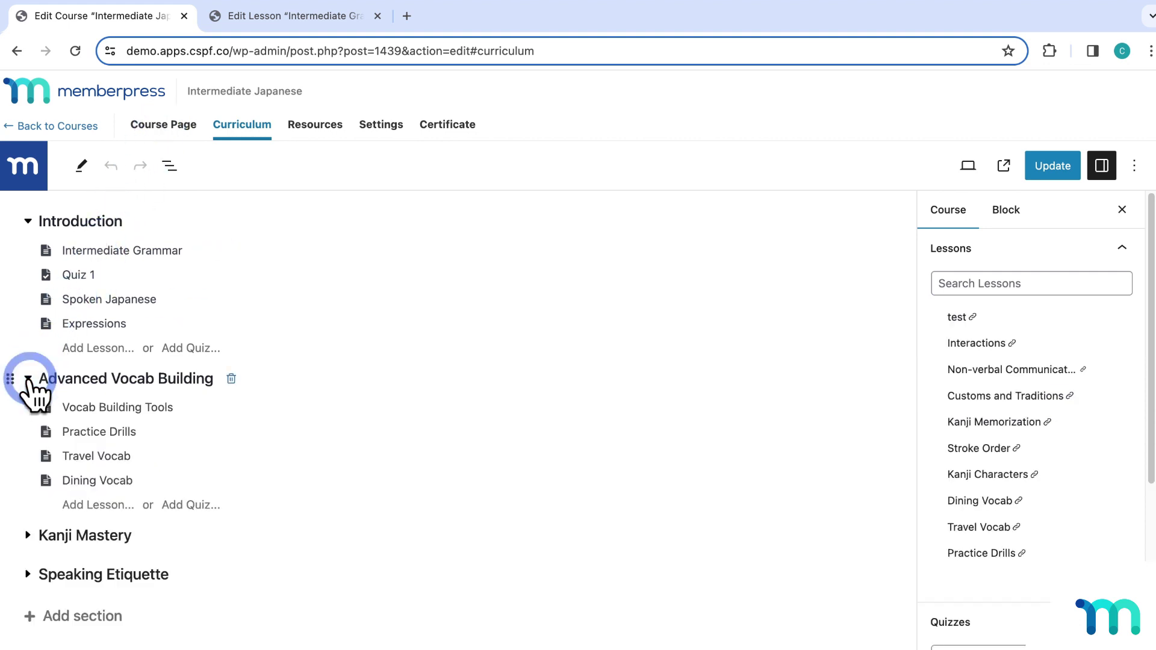
{"action": "left_click", "coordinate": [170, 432]}
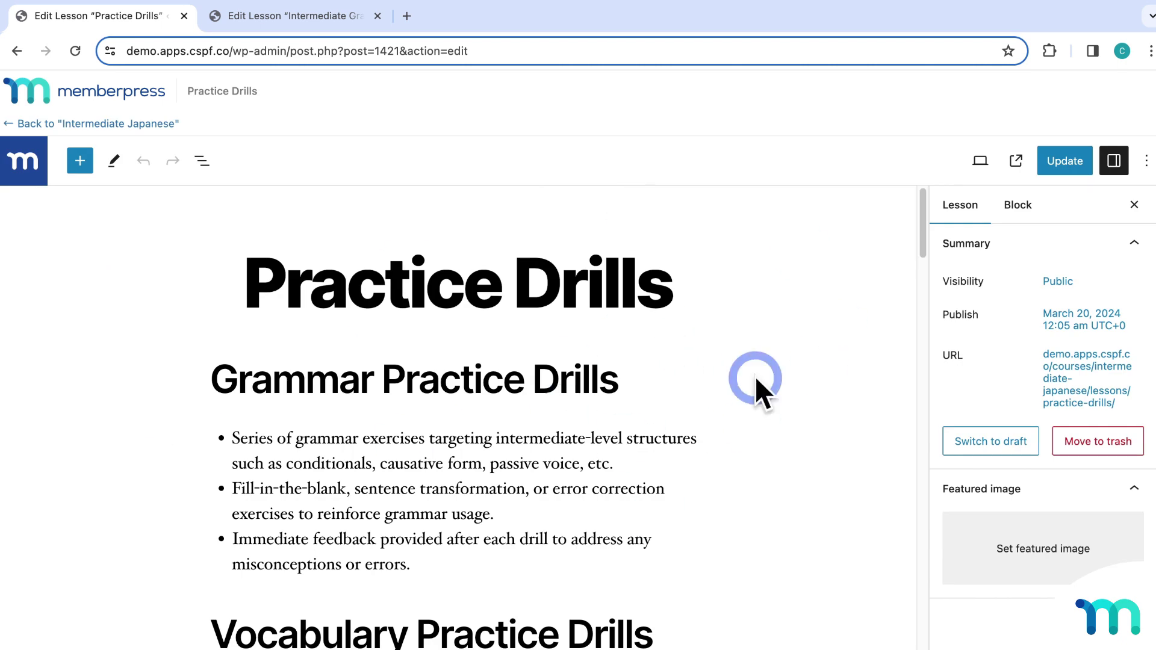
{"action": "scroll", "coordinate": [504, 400], "scroll_direction": "down", "scroll_amount": 20}
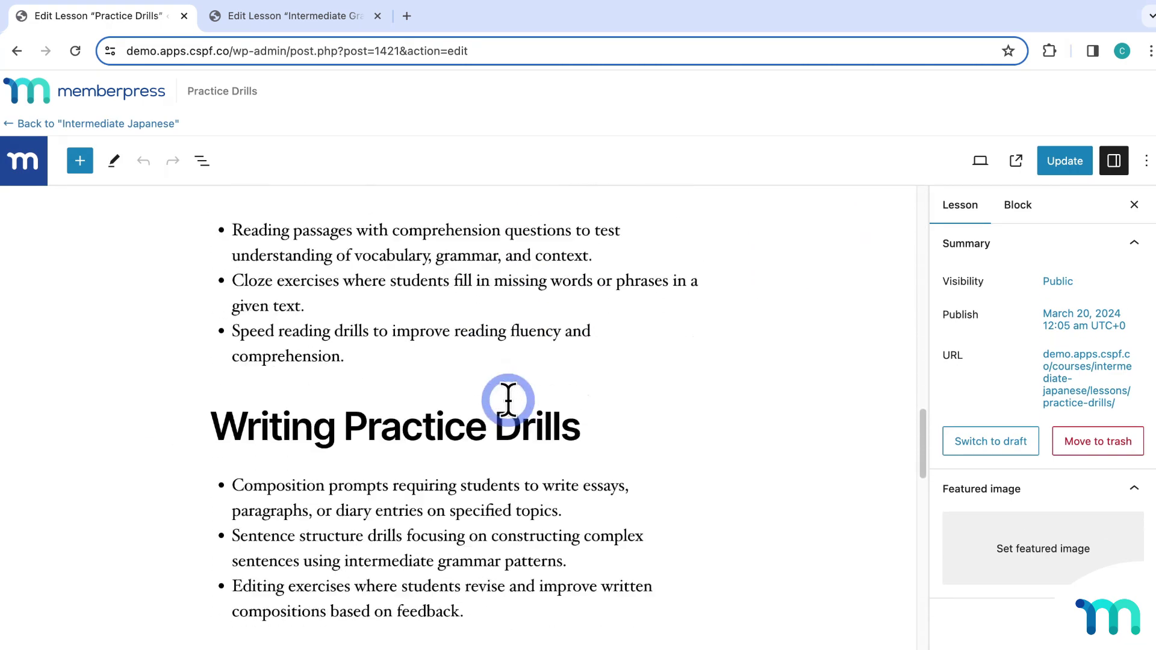
{"action": "scroll", "coordinate": [508, 401], "scroll_direction": "down", "scroll_amount": 20}
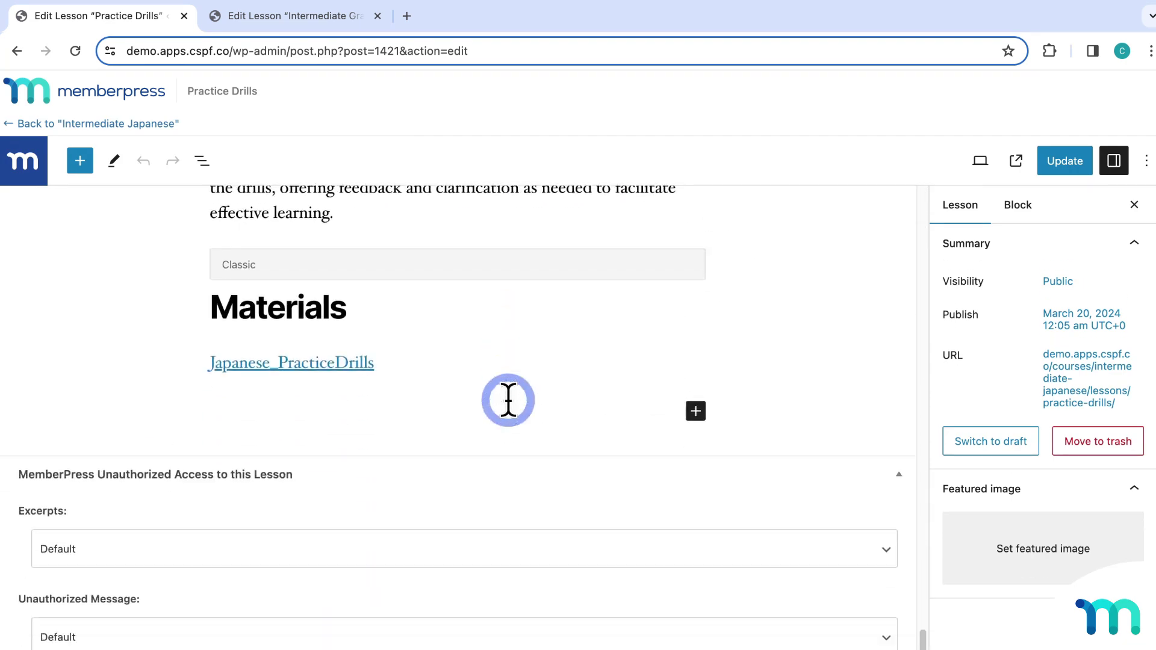
{"action": "scroll", "coordinate": [508, 401], "scroll_direction": "down", "scroll_amount": 1}
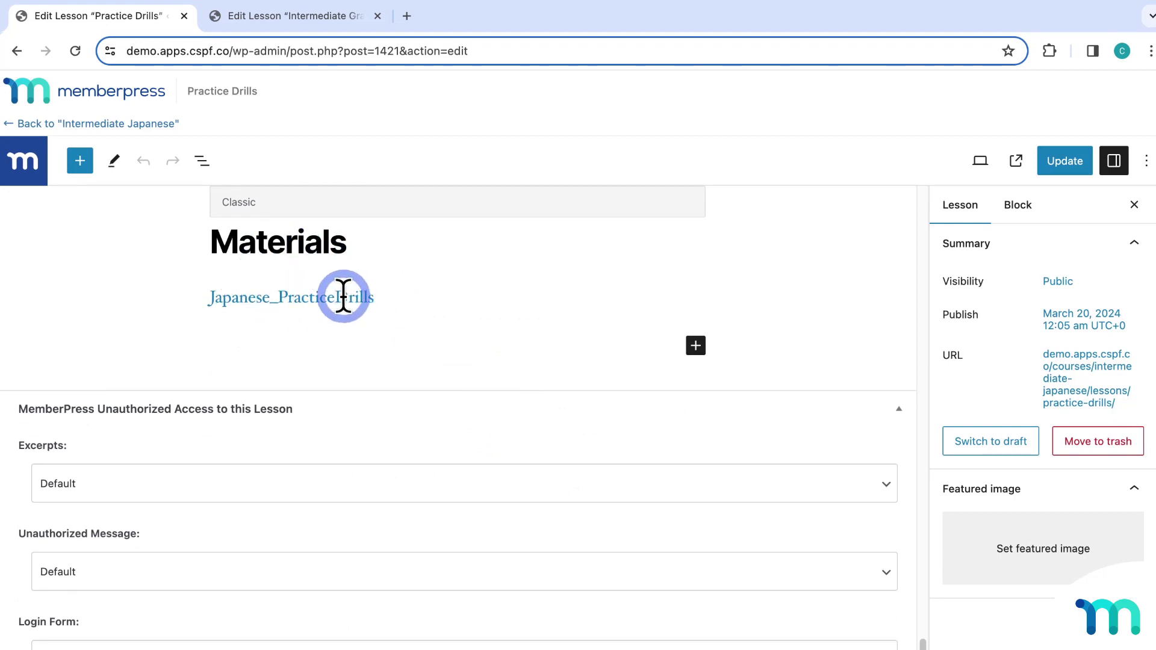
View the MemberPress course's resources, and open the LearnDash Intermediate Japanese course settings to check its Course Materials.
{"action": "left_click", "coordinate": [168, 125]}
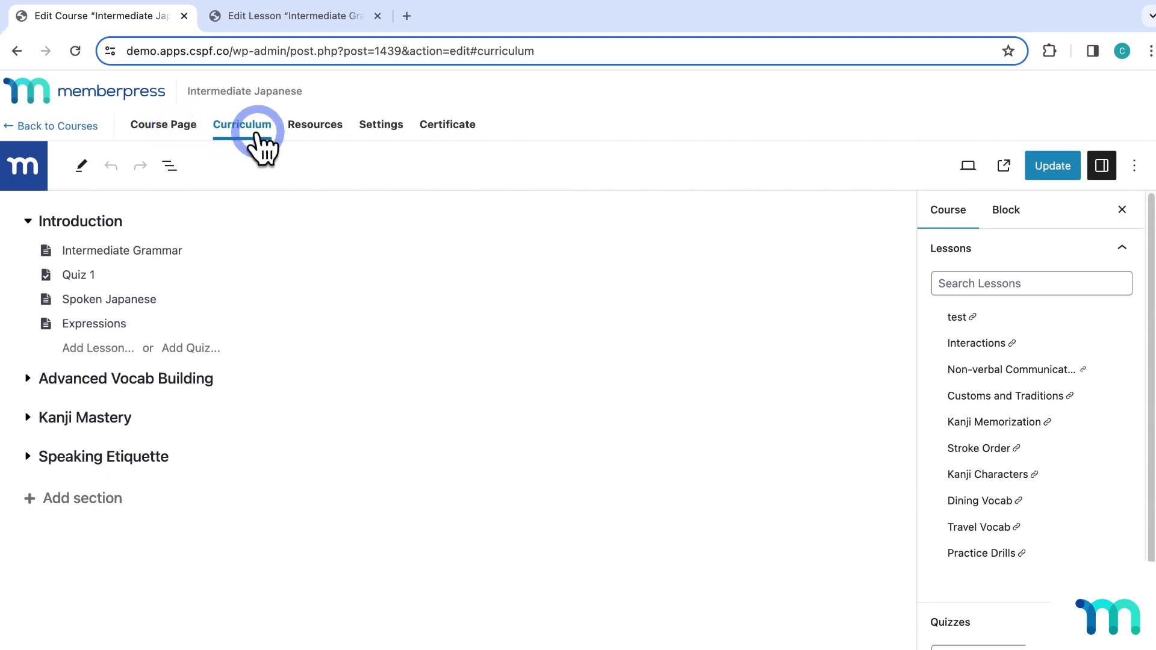
{"action": "left_click", "coordinate": [322, 128]}
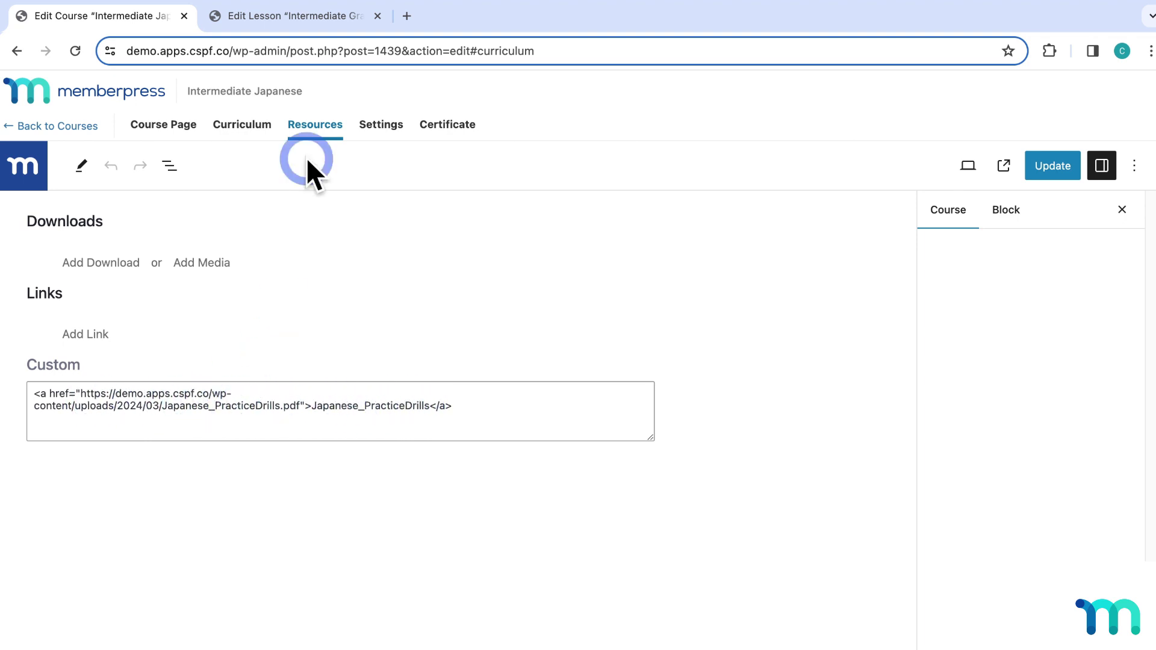
{"action": "left_click", "coordinate": [333, 36]}
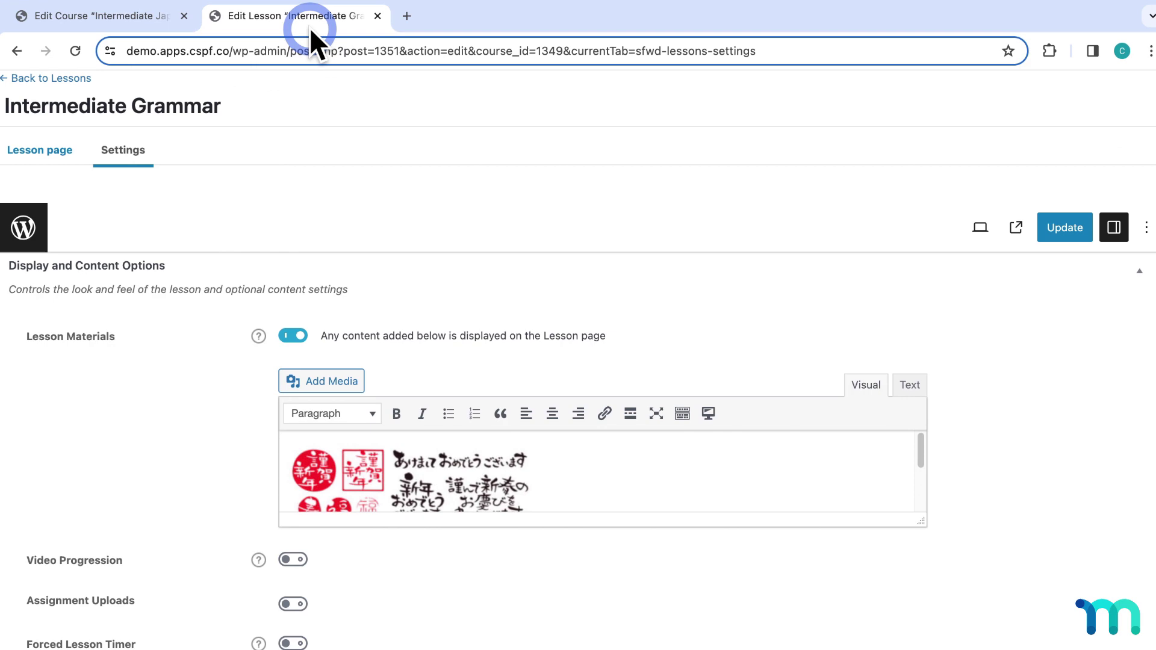
{"action": "left_click", "coordinate": [73, 79]}
{"action": "left_click", "coordinate": [30, 203]}
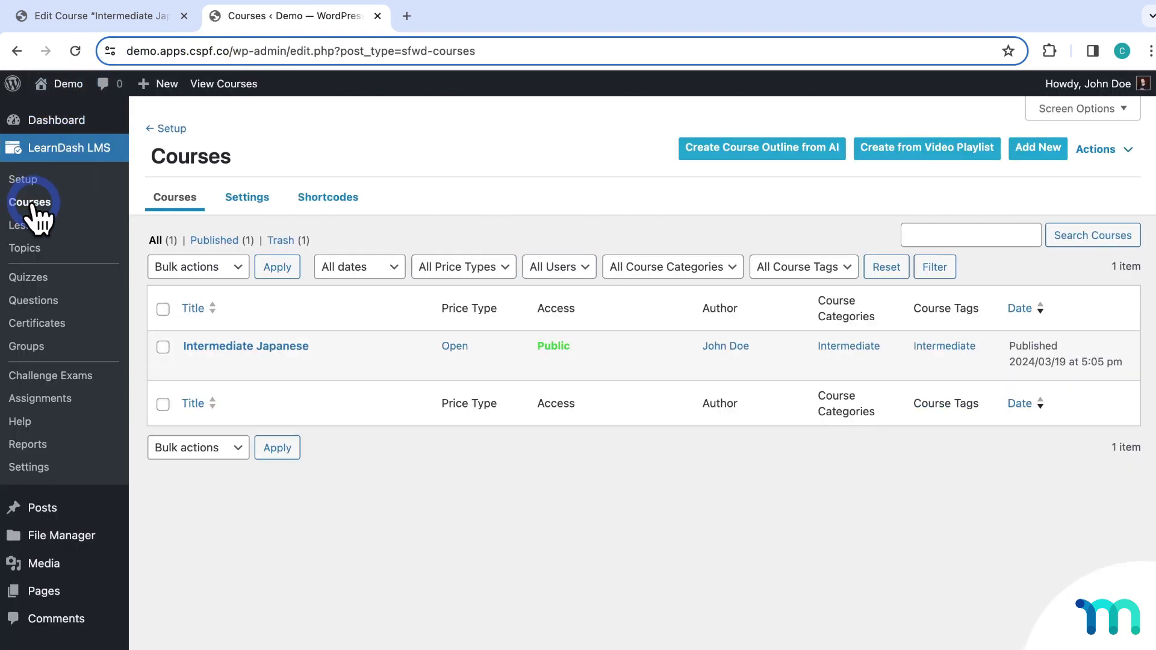
{"action": "left_click", "coordinate": [244, 342]}
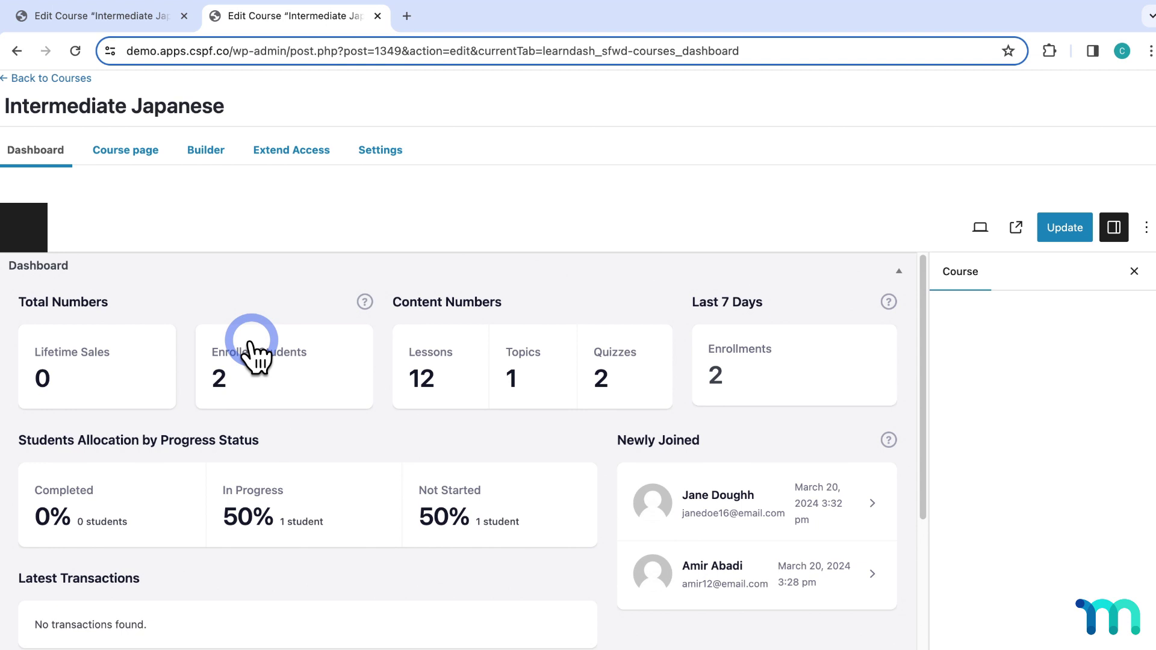
{"action": "left_click", "coordinate": [397, 155]}
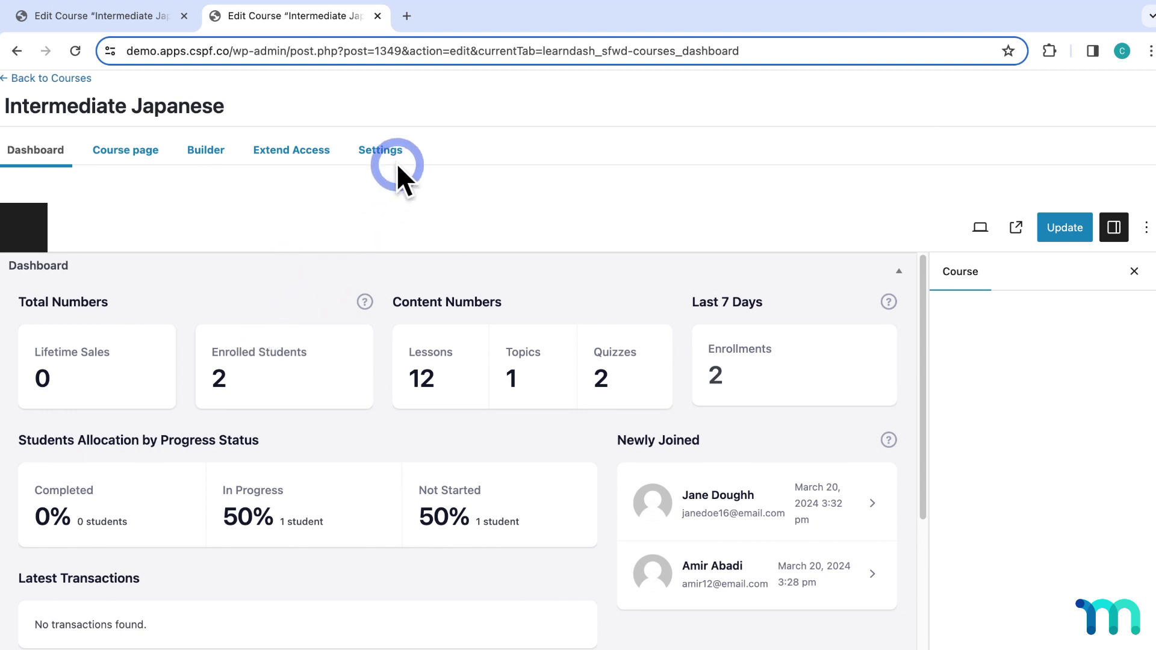
{"action": "scroll", "coordinate": [475, 328], "scroll_direction": "down", "scroll_amount": 9}
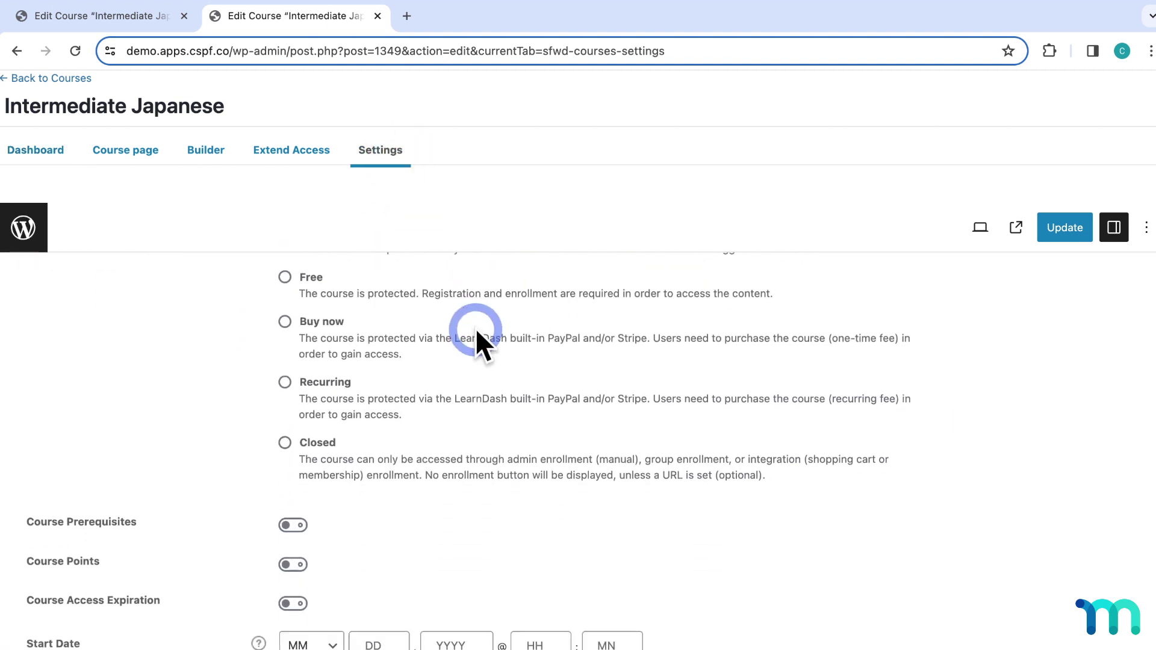
{"action": "scroll", "coordinate": [475, 330], "scroll_direction": "down", "scroll_amount": 2}
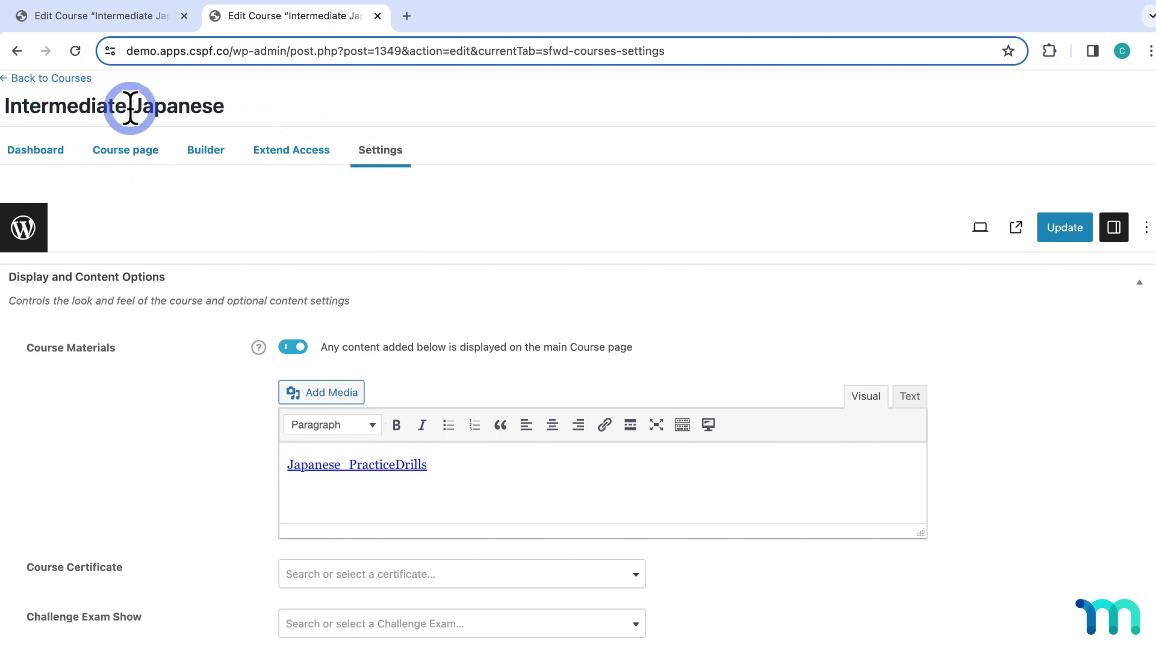
Return to the MemberPress course resources and examine the Japanese_PracticeDrills.pdf link in the Custom field.
{"action": "left_click", "coordinate": [149, 18]}
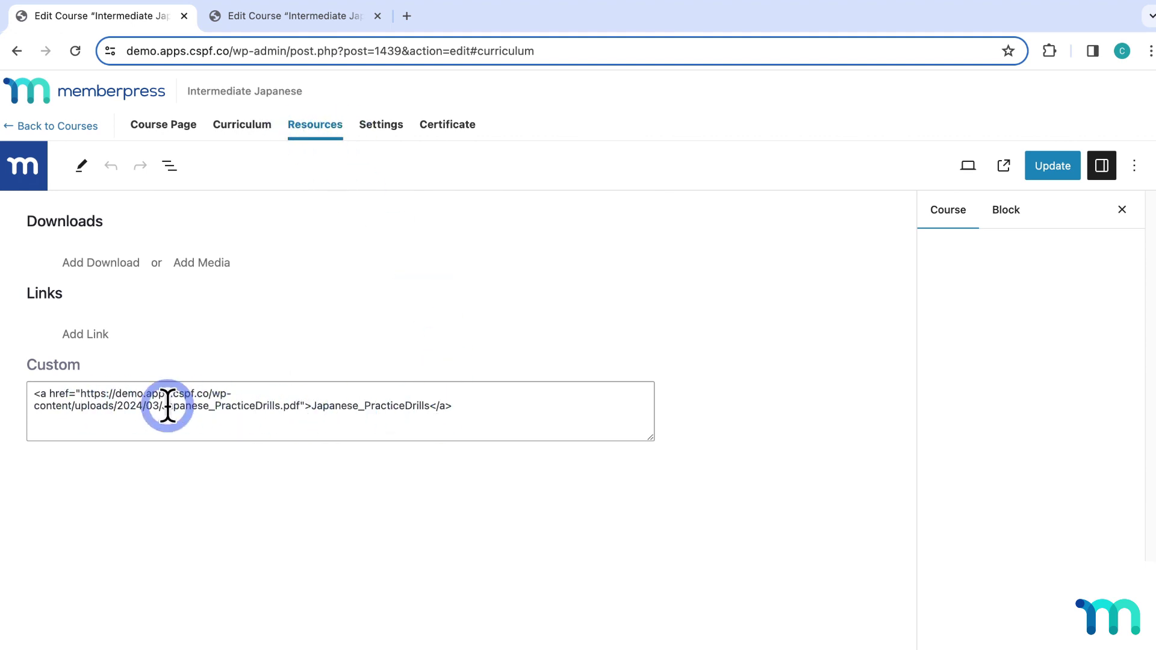
{"action": "left_click_drag", "start_coordinate": [162, 404], "coordinate": [300, 403]}
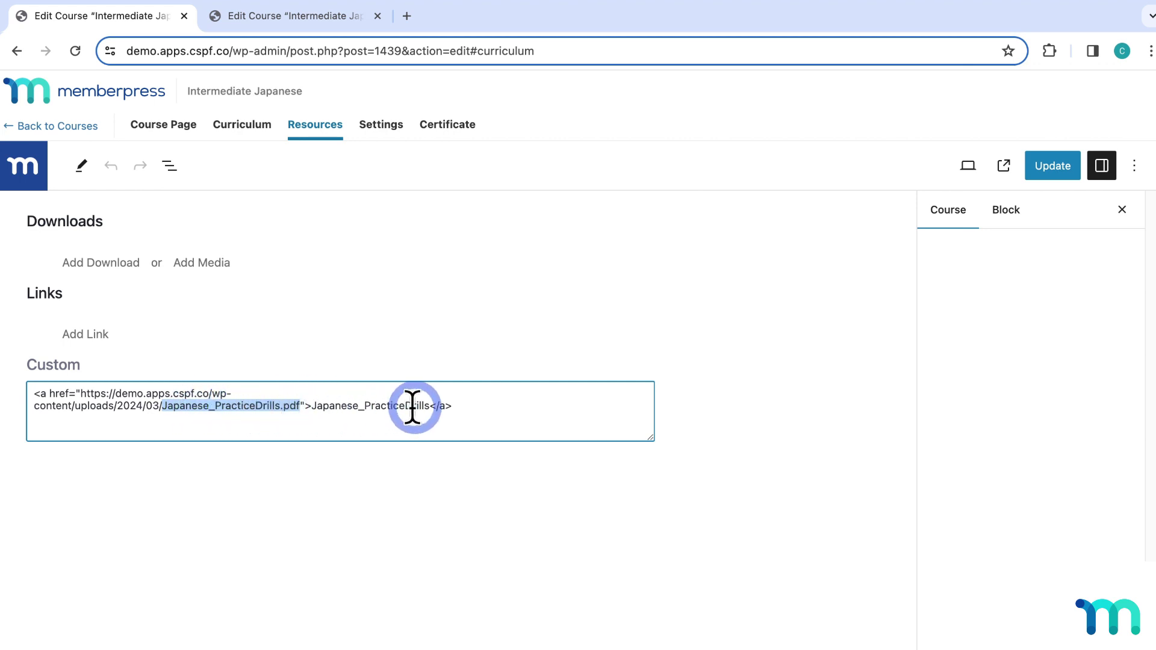
{"action": "left_click", "coordinate": [467, 406]}
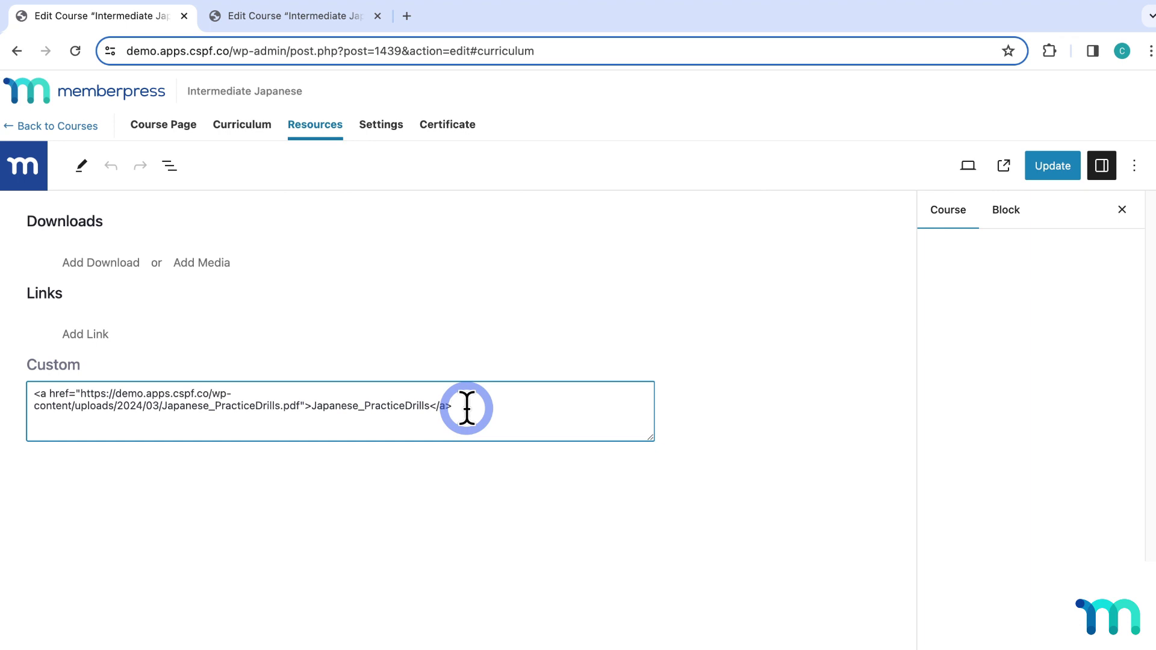
Open Quiz 1 for editing from the course curriculum's Introduction section and delete all of its recorded attempts.
{"action": "left_click", "coordinate": [256, 127]}
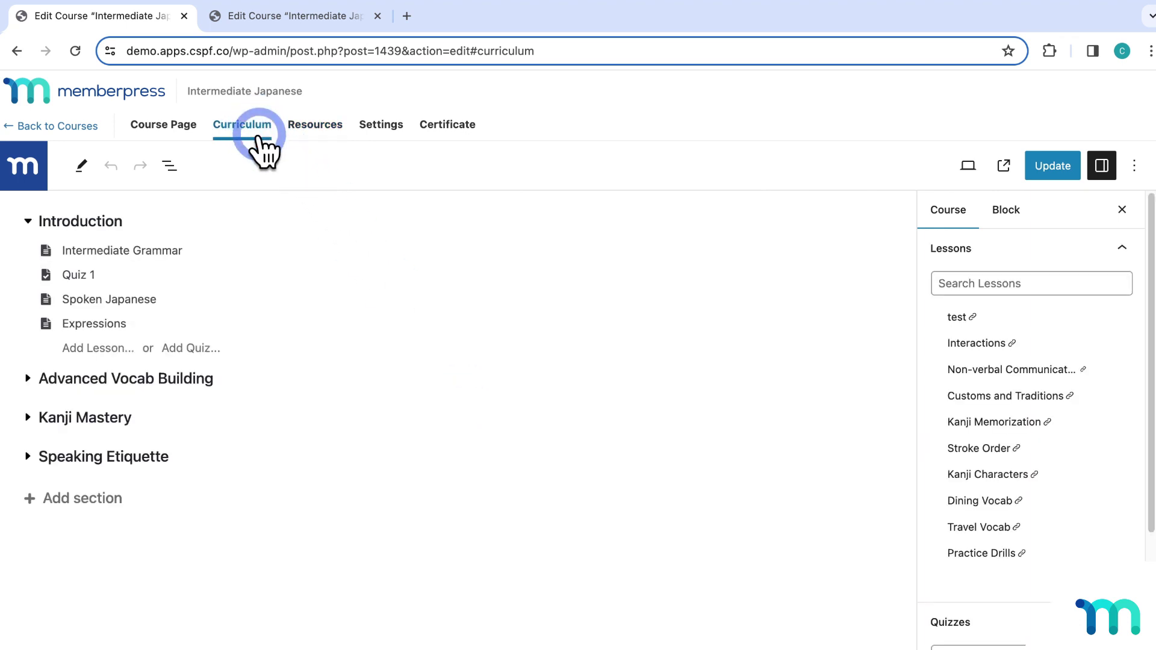
{"action": "mouse_move", "coordinate": [74, 275]}
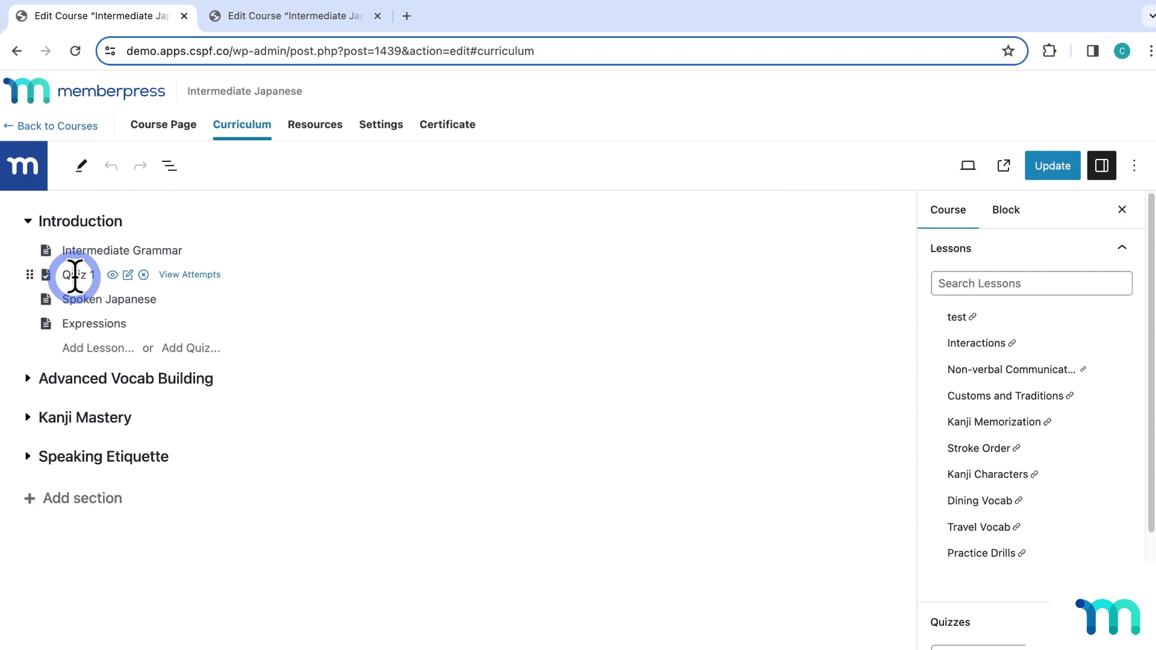
{"action": "left_click", "coordinate": [129, 275]}
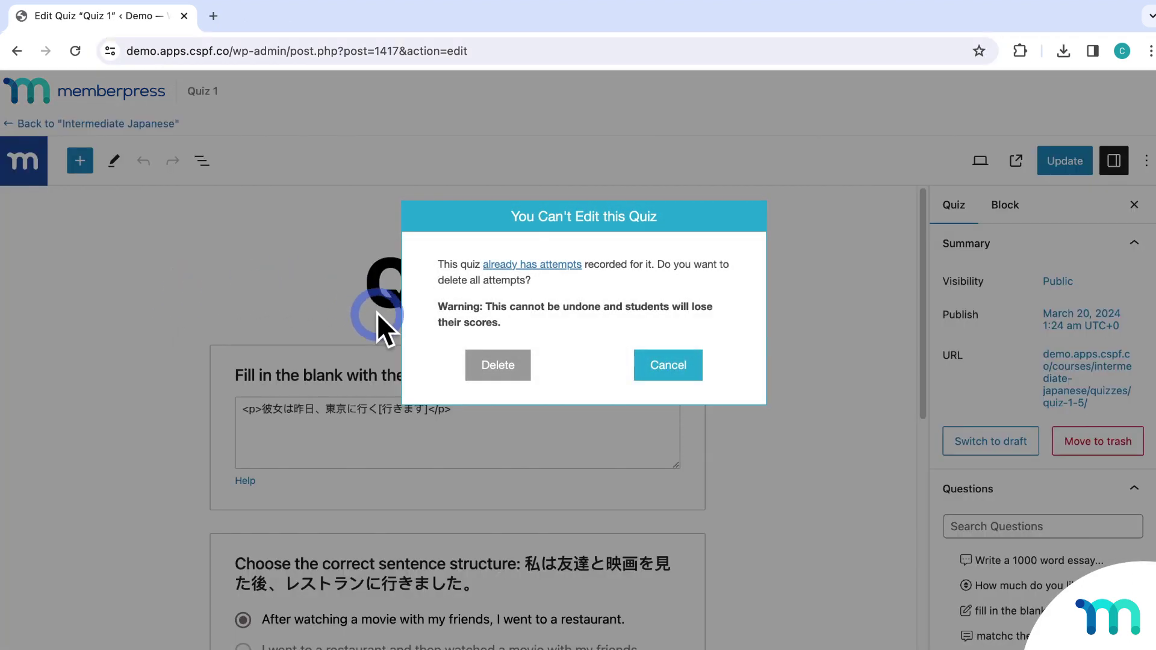
{"action": "left_click", "coordinate": [526, 378]}
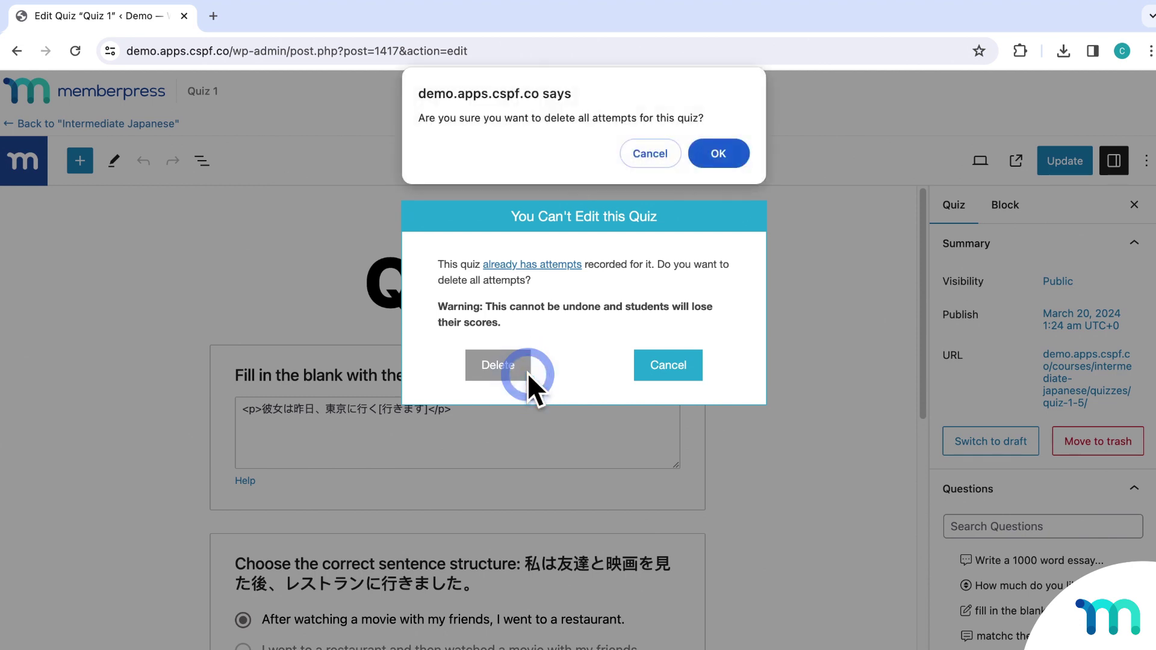
{"action": "left_click", "coordinate": [718, 154]}
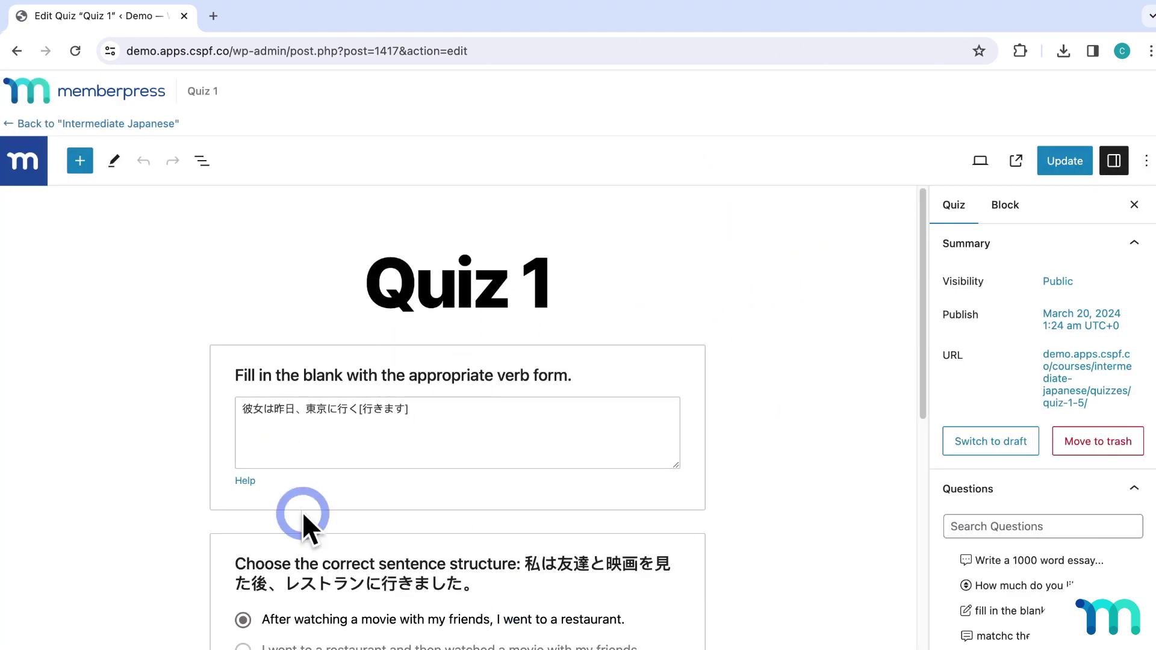
Review the points and wrong-answer feedback settings of Quiz 1's multiple choice and fill in the blanks questions.
{"action": "scroll", "coordinate": [869, 413], "scroll_direction": "down", "scroll_amount": 3}
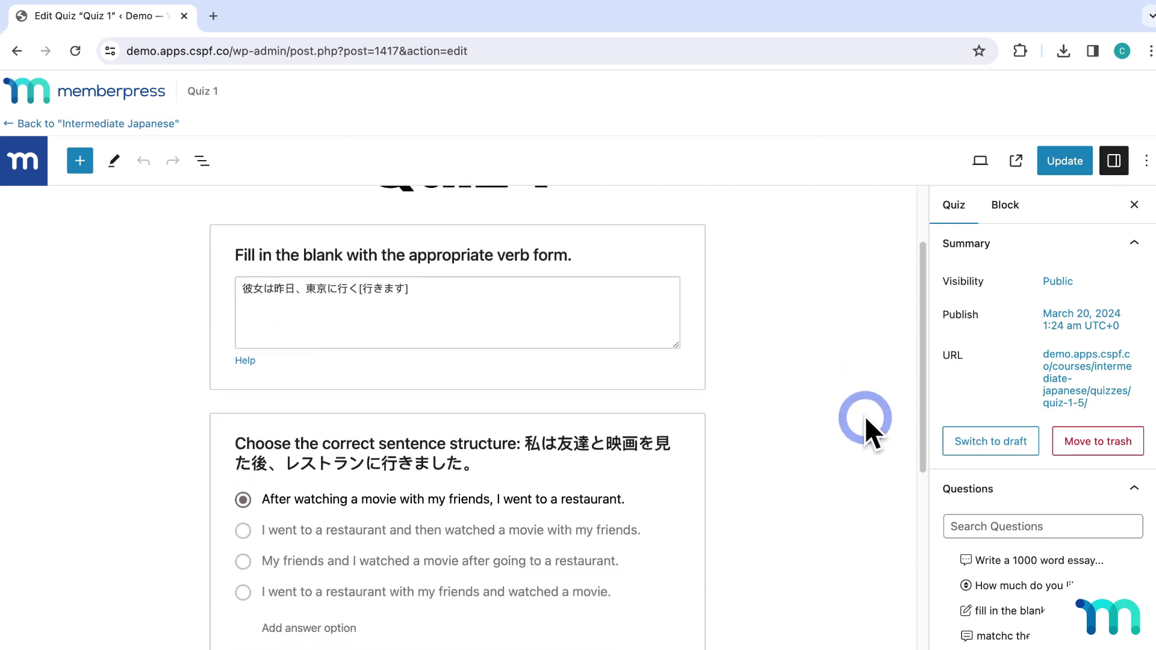
{"action": "left_click", "coordinate": [649, 492]}
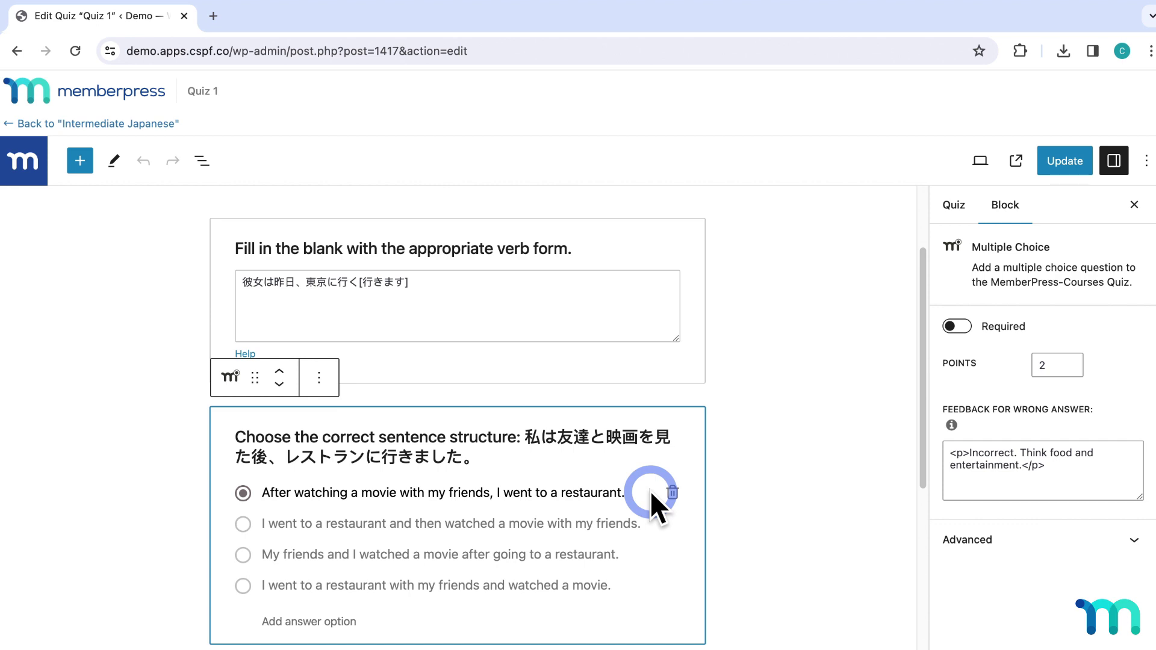
{"action": "left_click", "coordinate": [691, 378]}
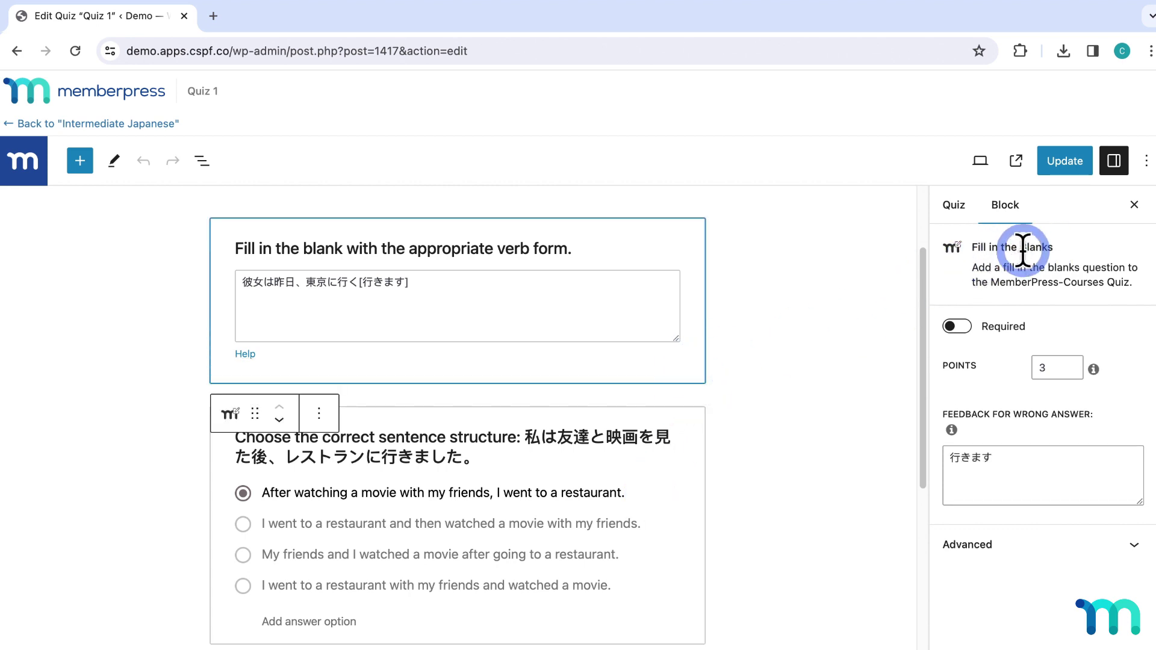
{"action": "left_click", "coordinate": [813, 318]}
{"action": "left_click", "coordinate": [123, 180]}
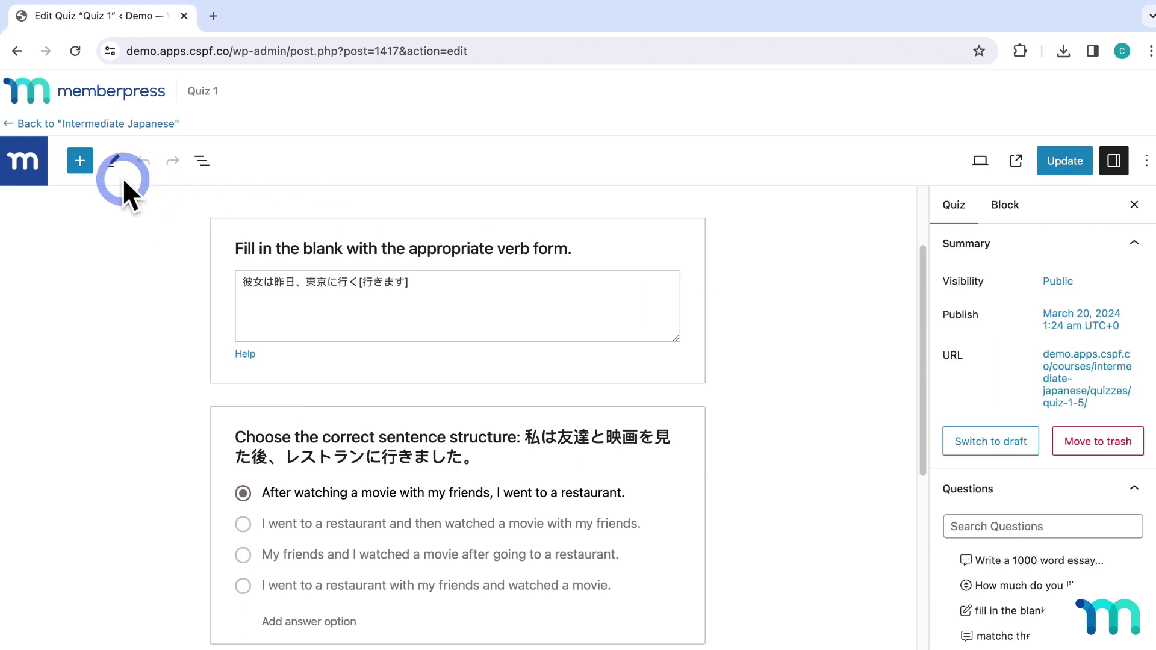
Browse the Courses question block types available for Quiz 1, including True/False and Fill in the Blanks.
{"action": "left_click", "coordinate": [80, 161]}
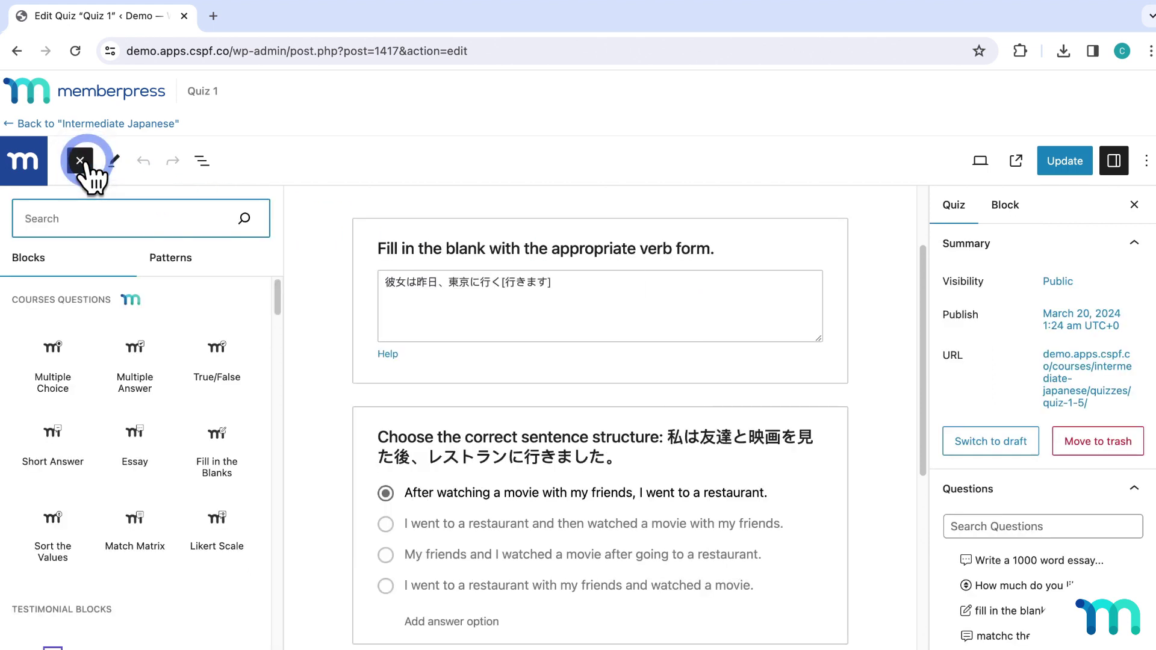
{"action": "mouse_move", "coordinate": [222, 341]}
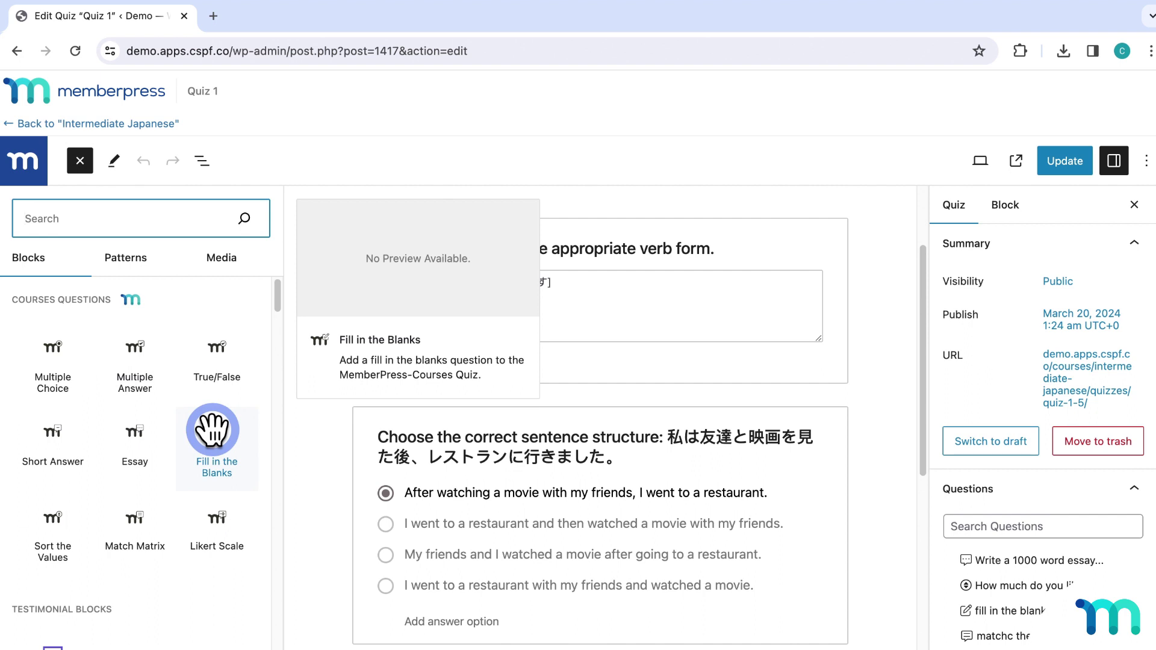
{"action": "left_click", "coordinate": [224, 479]}
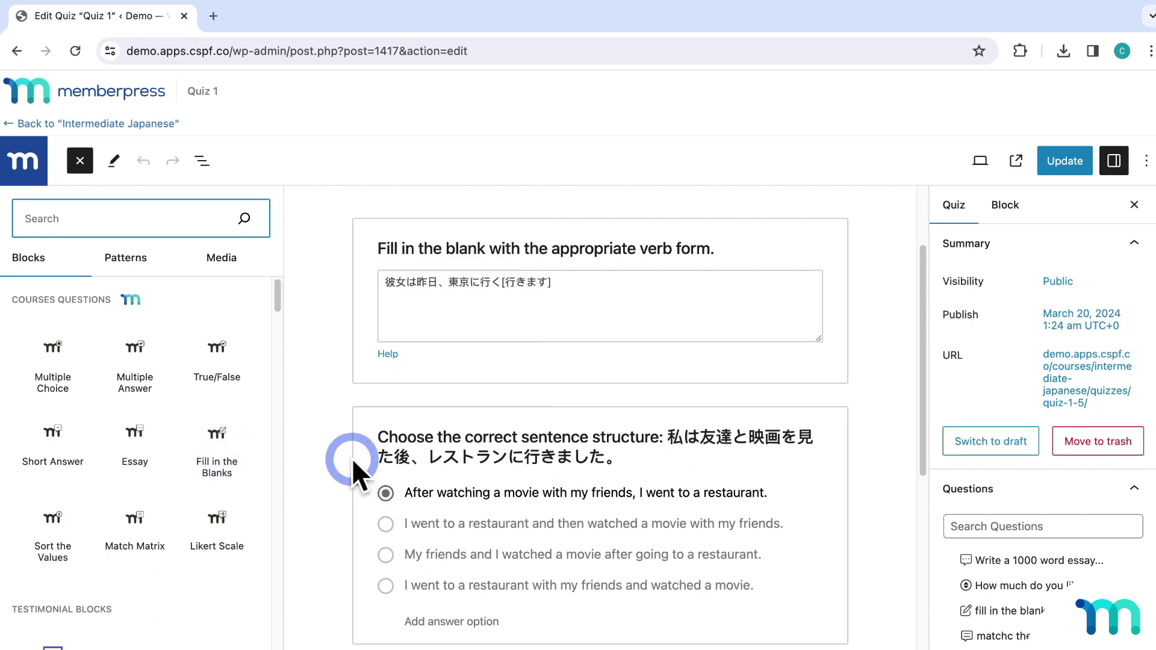
Examine the points settings of Quiz 1's sentence-structure and library translation questions, and review the remaining questions.
{"action": "left_click", "coordinate": [787, 469]}
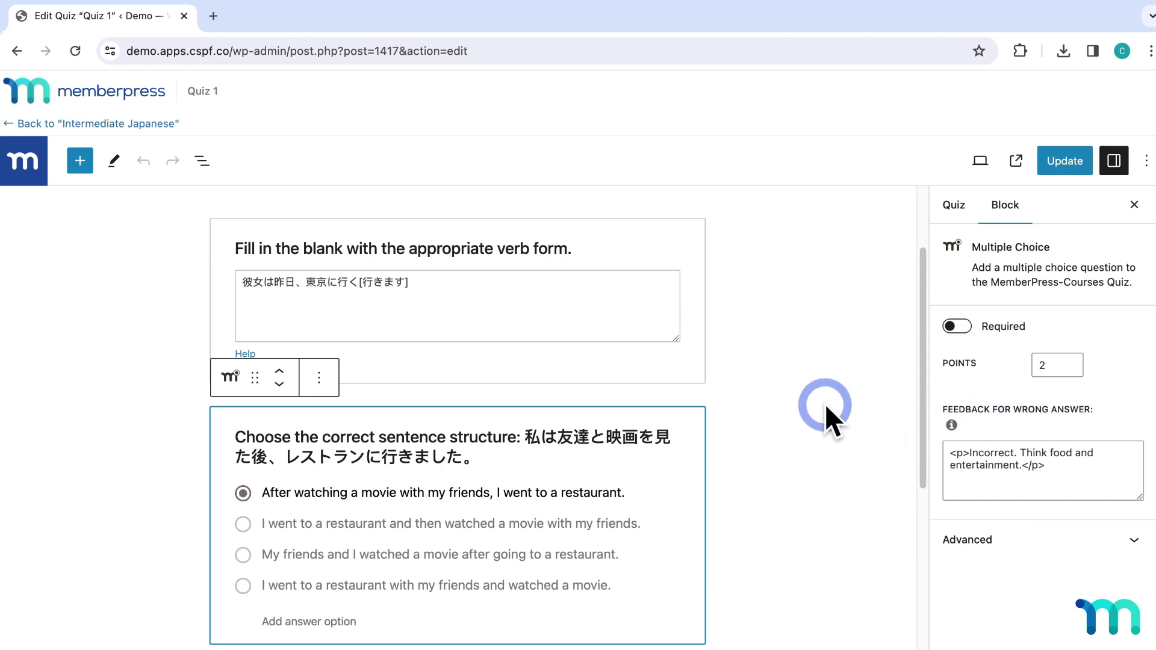
{"action": "scroll", "coordinate": [825, 403], "scroll_direction": "down", "scroll_amount": 4}
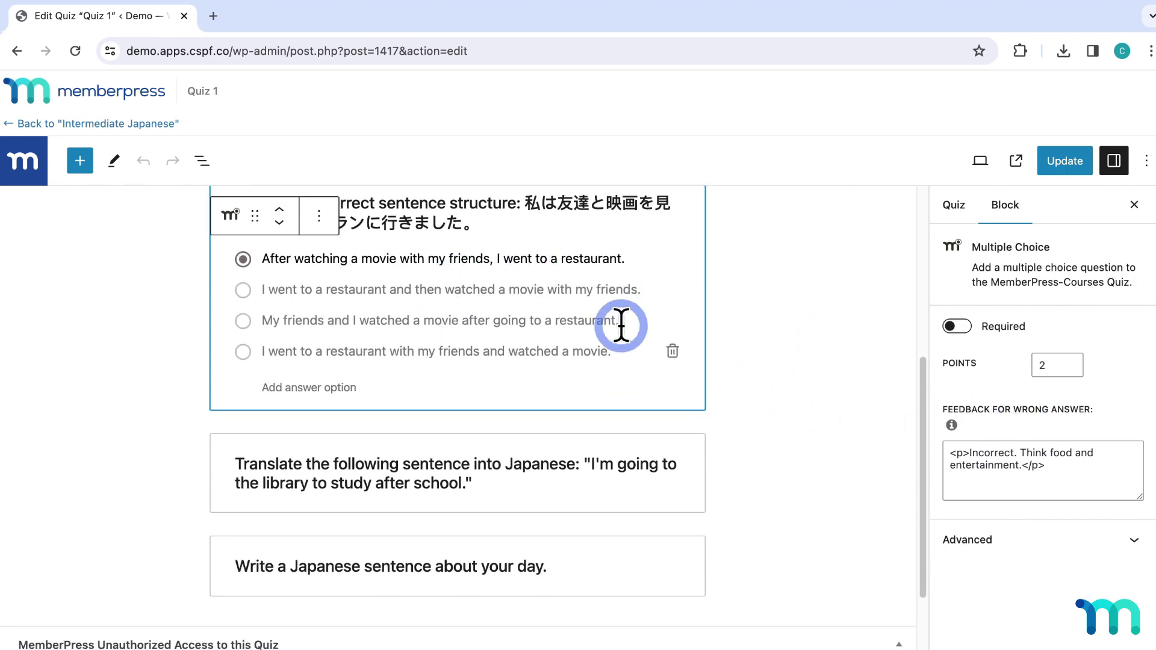
{"action": "scroll", "coordinate": [596, 337], "scroll_direction": "up", "scroll_amount": 1}
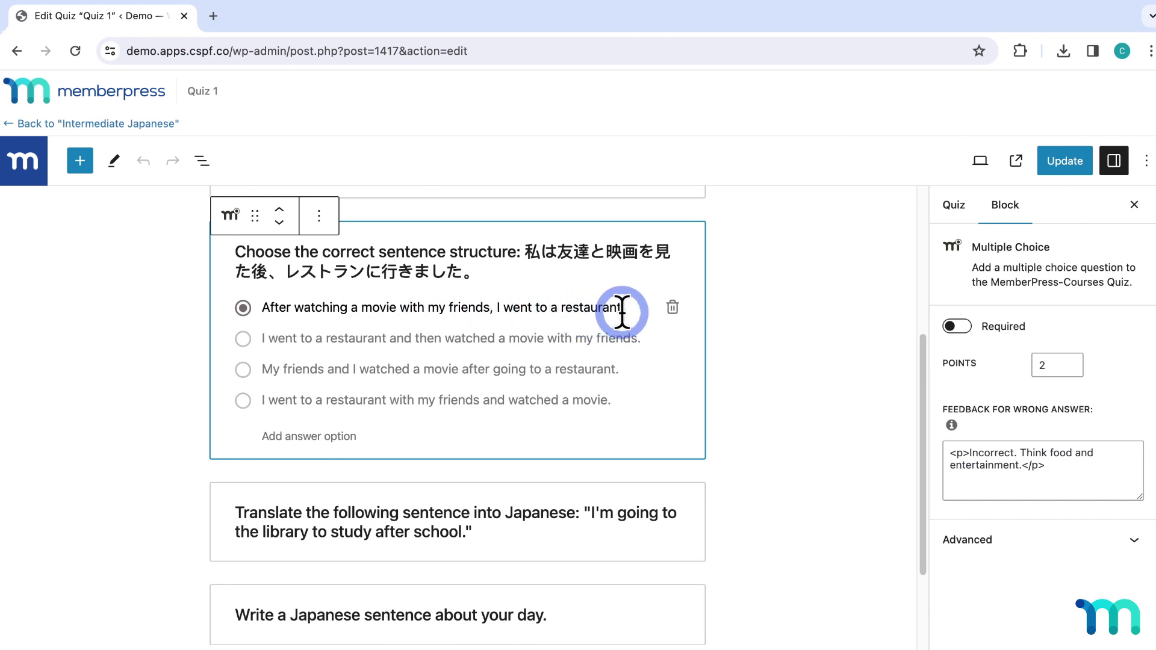
{"action": "left_click", "coordinate": [1039, 368]}
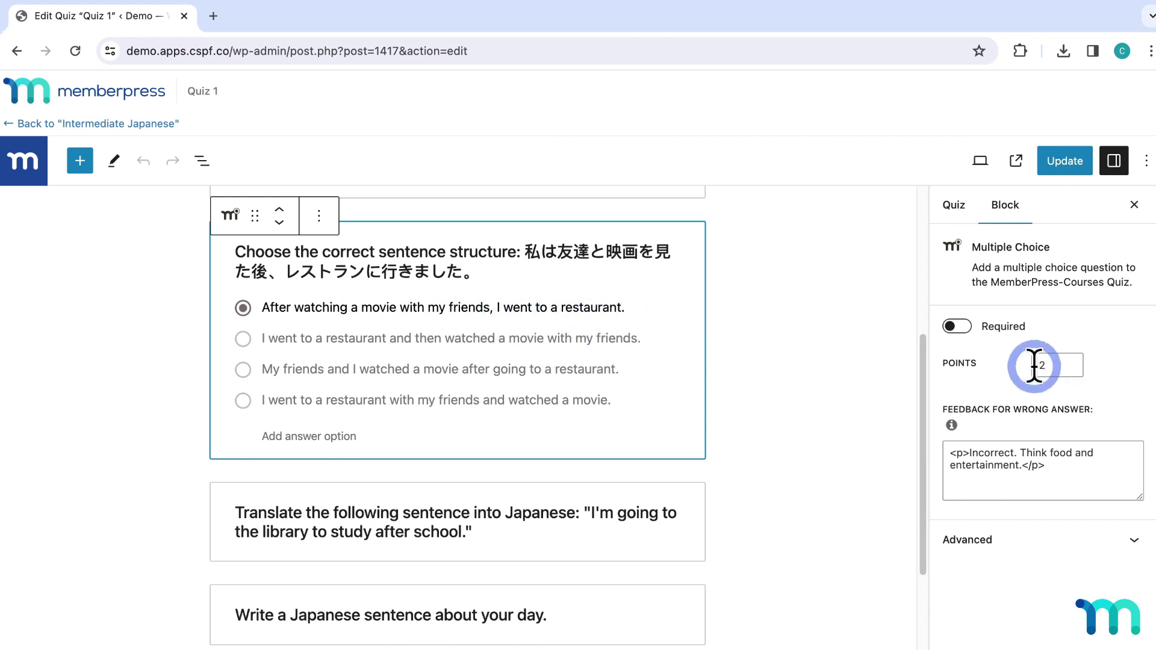
{"action": "type", "text": "2"}
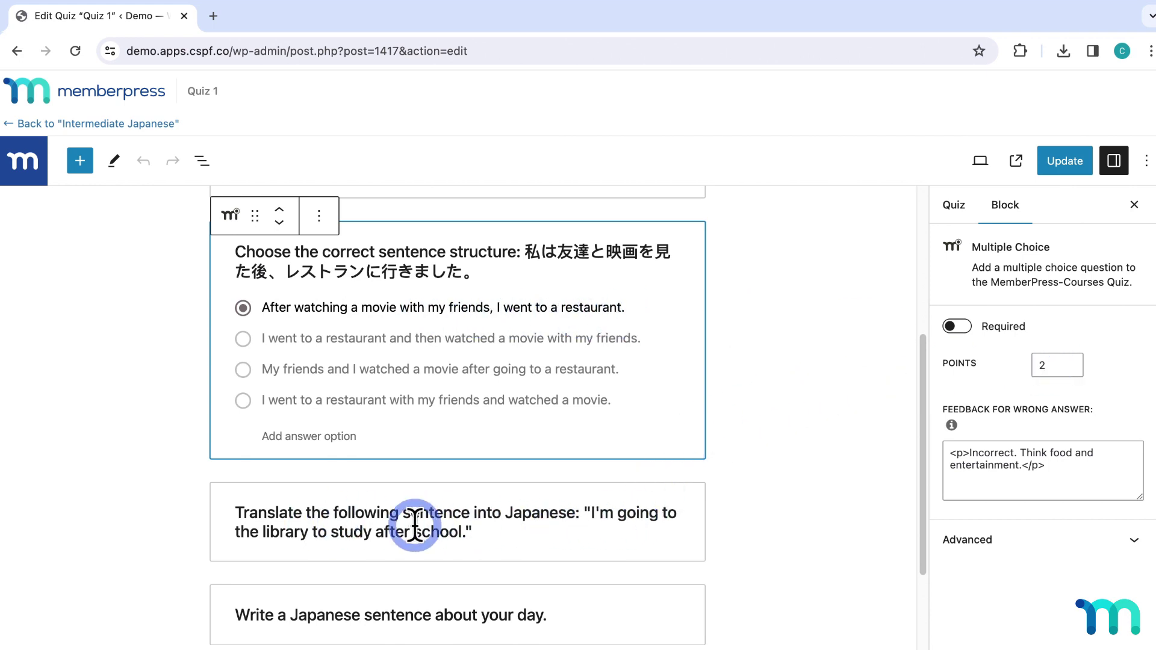
{"action": "left_click", "coordinate": [538, 536]}
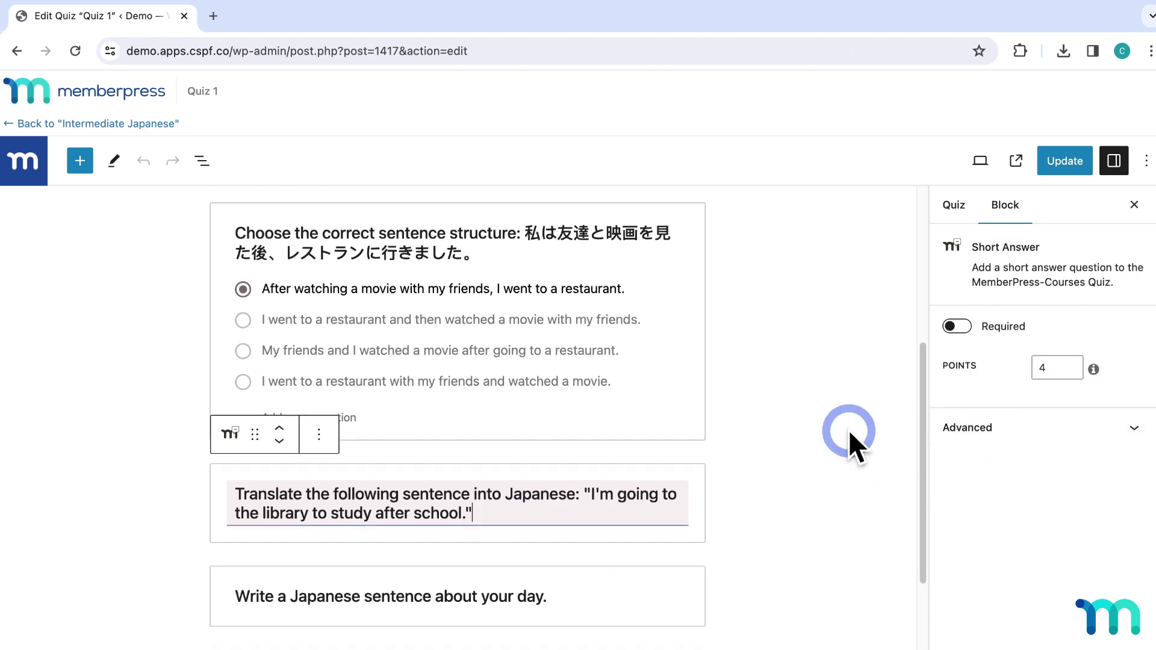
{"action": "scroll", "coordinate": [851, 439], "scroll_direction": "down", "scroll_amount": 2}
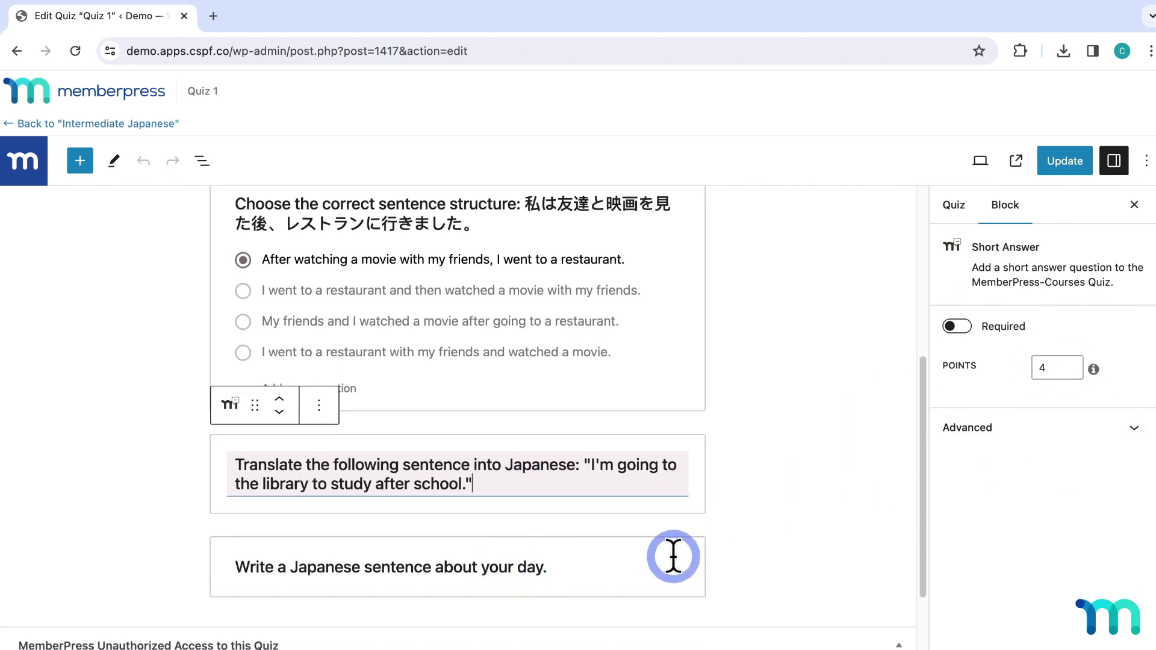
{"action": "scroll", "coordinate": [763, 548], "scroll_direction": "up", "scroll_amount": 6}
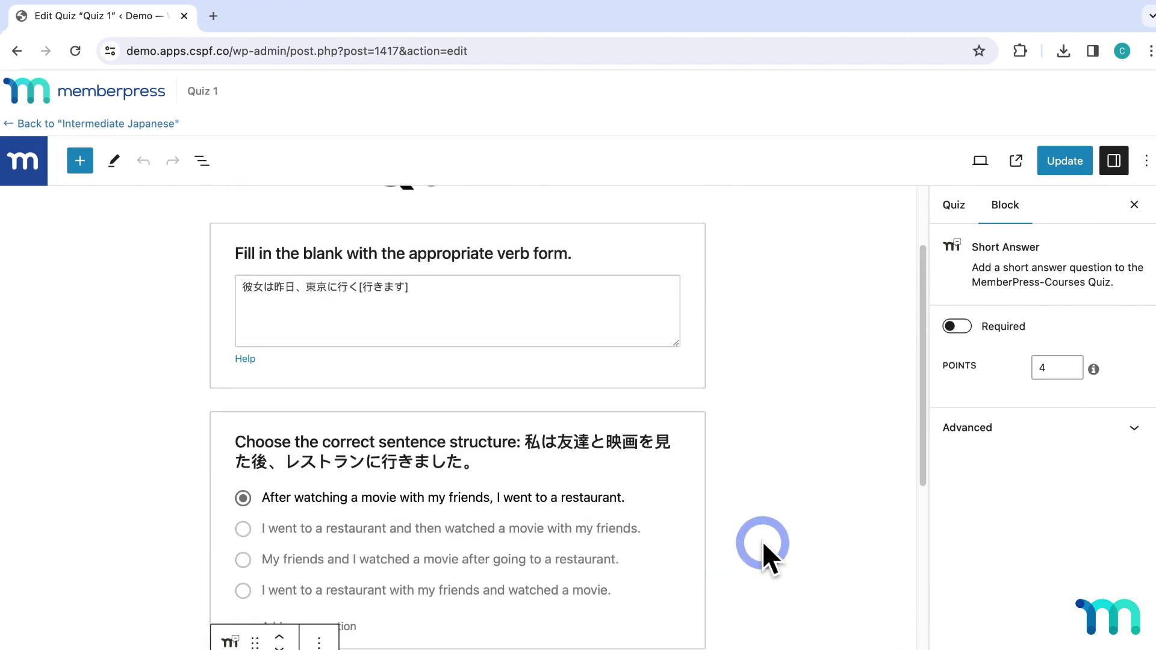
Leave the quiz and course editors for the MemberPress courses list, and open the LearnDash courses list to view the original course.
{"action": "left_click", "coordinate": [92, 124]}
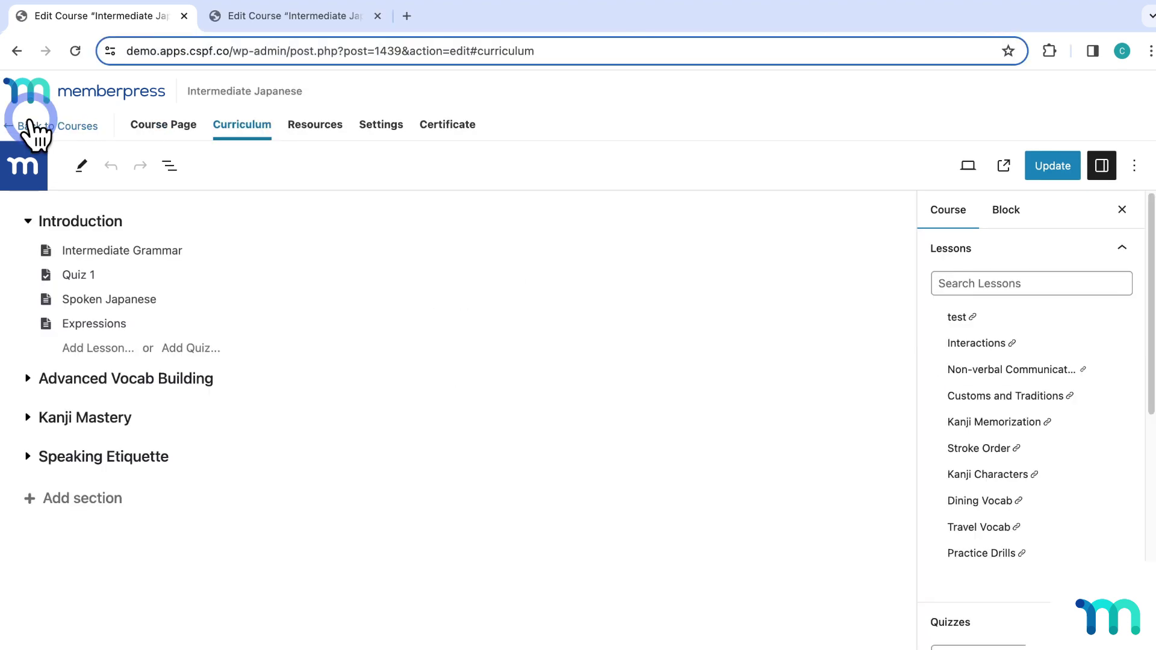
{"action": "left_click", "coordinate": [57, 127]}
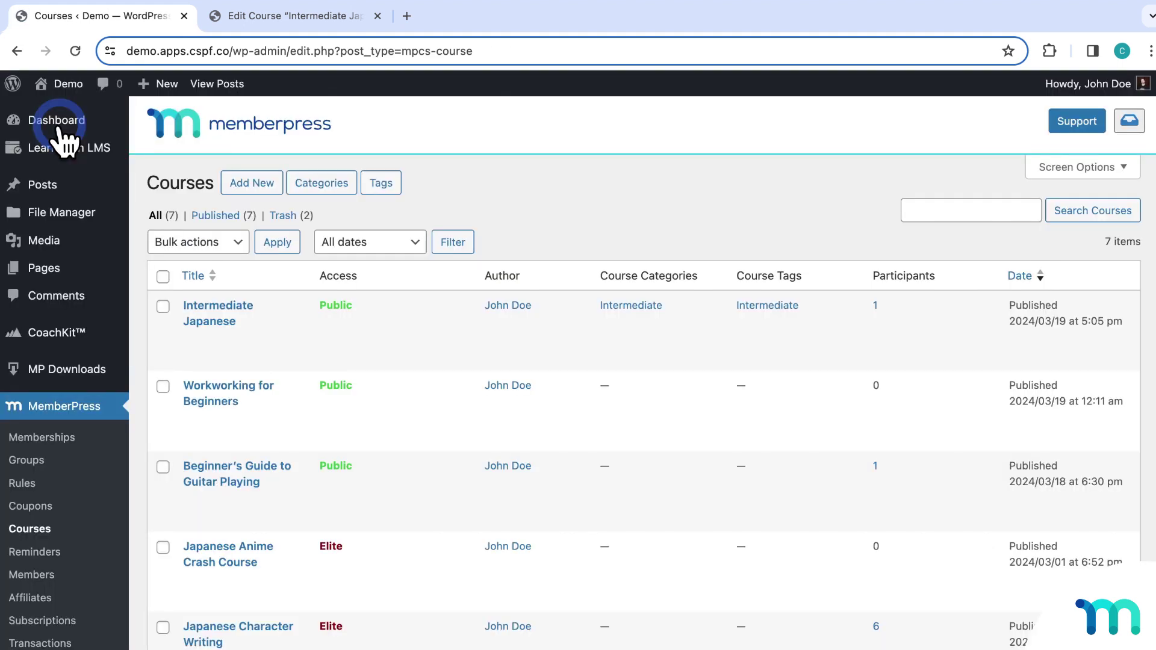
{"action": "mouse_move", "coordinate": [59, 127]}
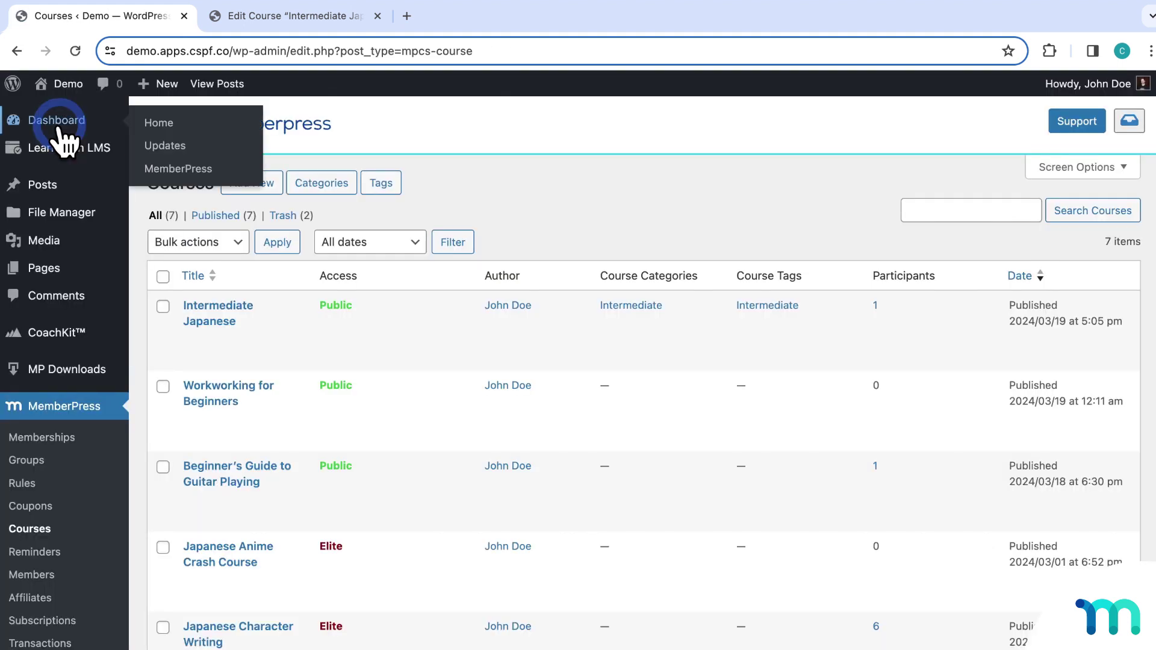
{"action": "scroll", "coordinate": [85, 279], "scroll_direction": "down", "scroll_amount": 3}
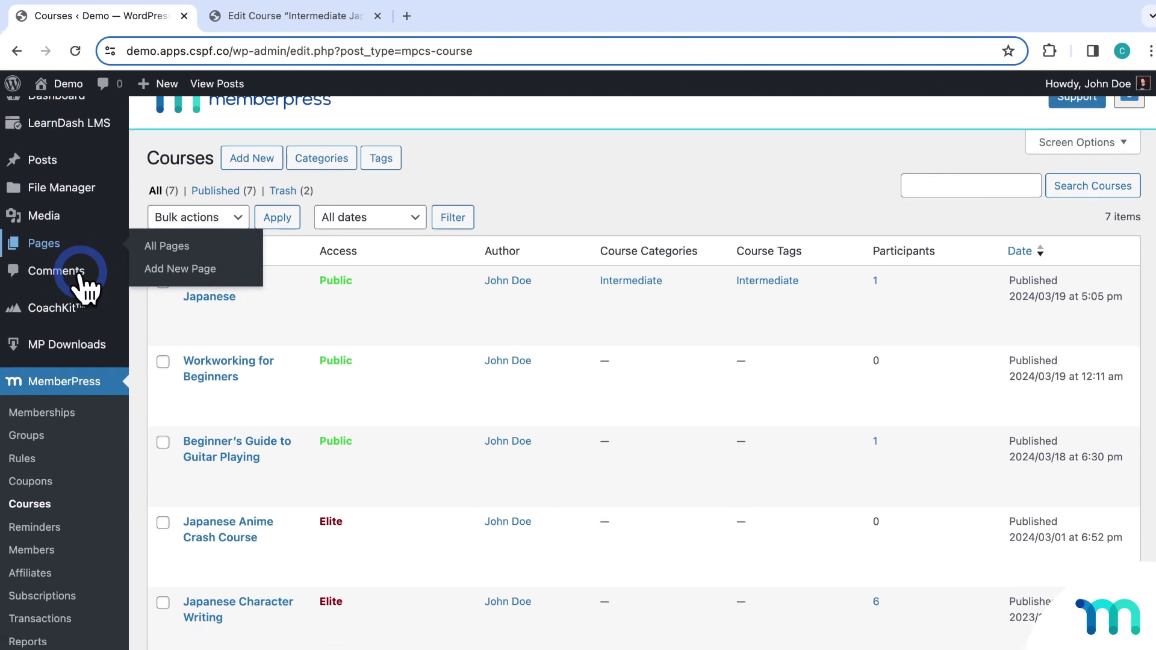
{"action": "scroll", "coordinate": [85, 288], "scroll_direction": "up", "scroll_amount": 3}
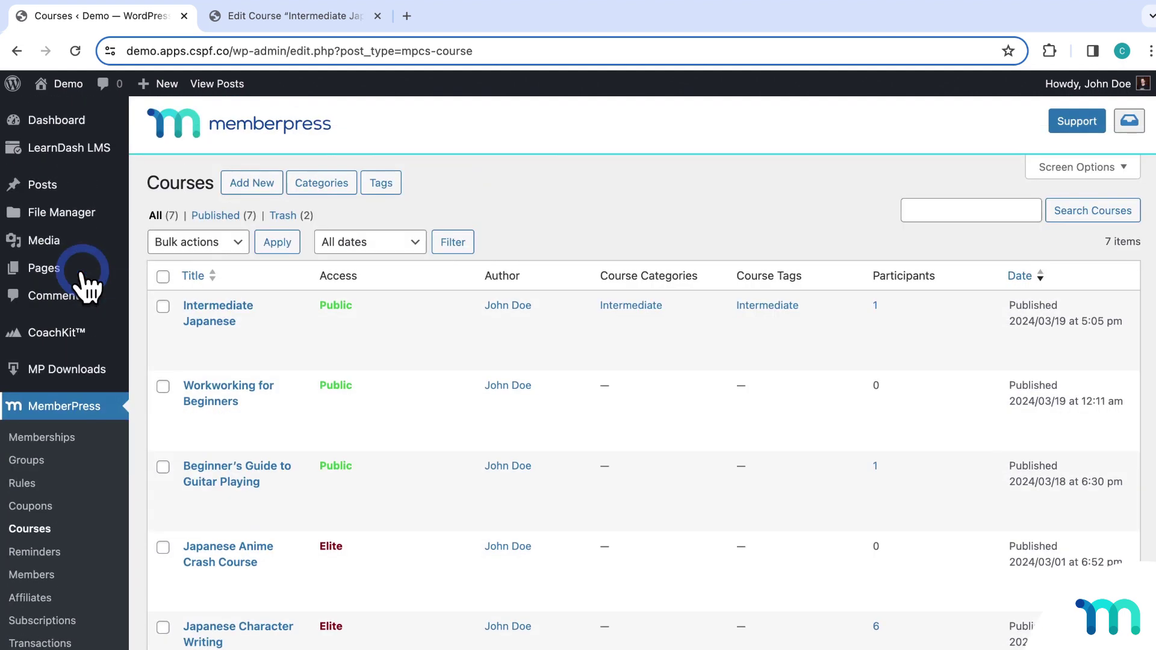
{"action": "left_click", "coordinate": [85, 158]}
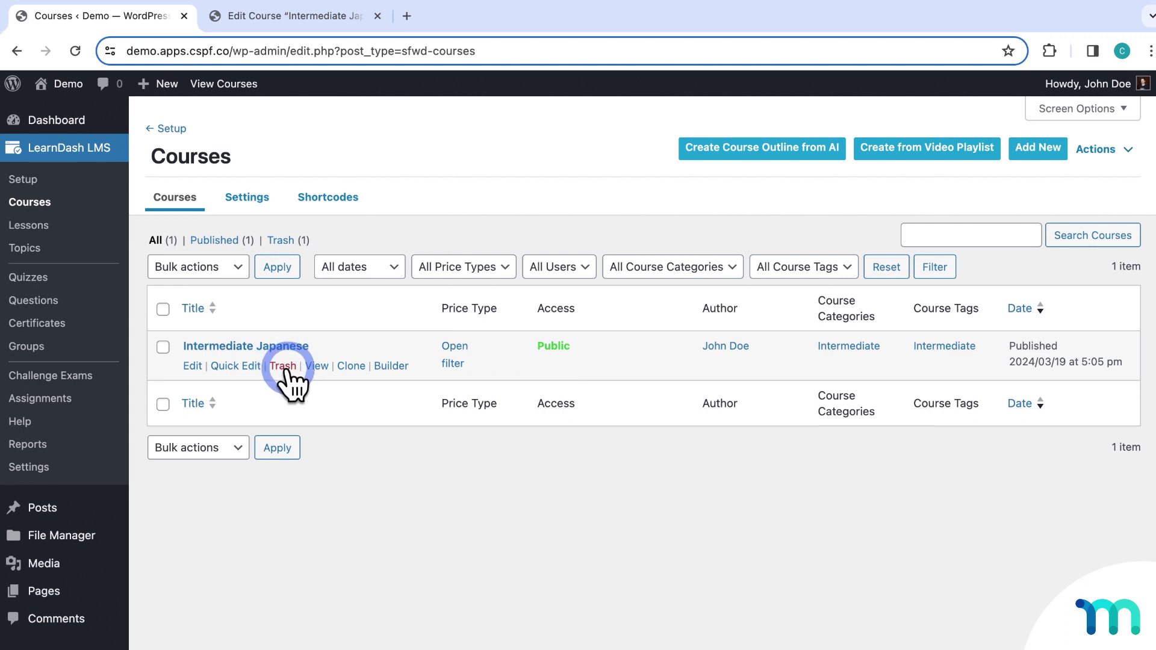
Open the installed plugins list and deactivate the LearnDash LMS plugin.
{"action": "scroll", "coordinate": [100, 316], "scroll_direction": "down", "scroll_amount": 4}
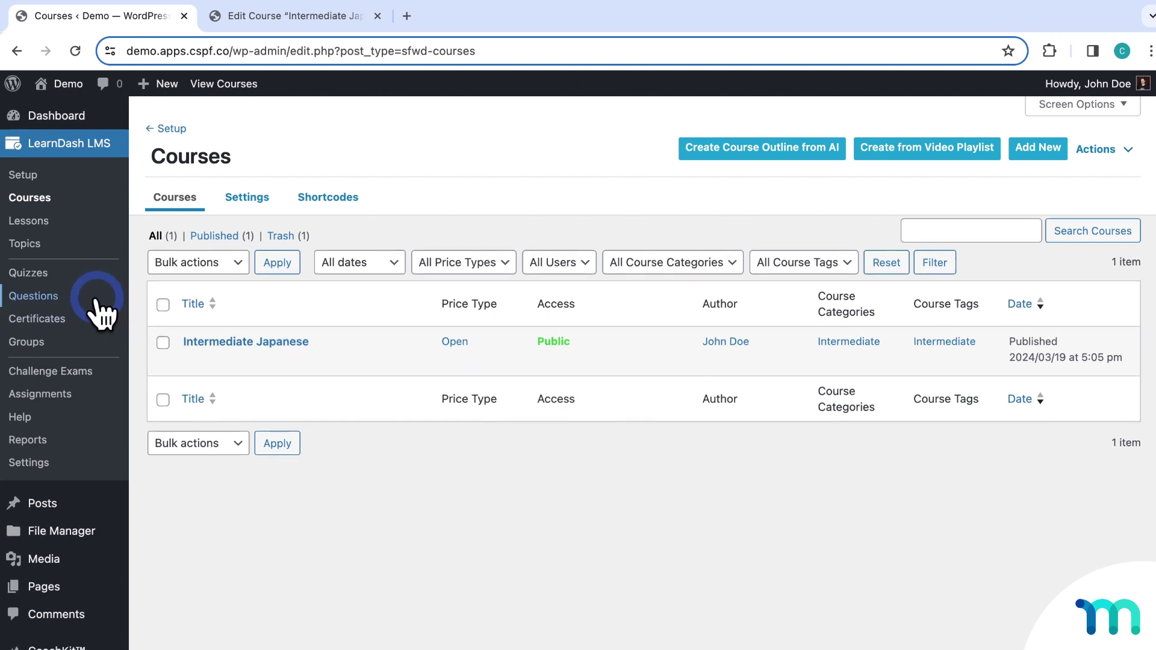
{"action": "mouse_move", "coordinate": [77, 593]}
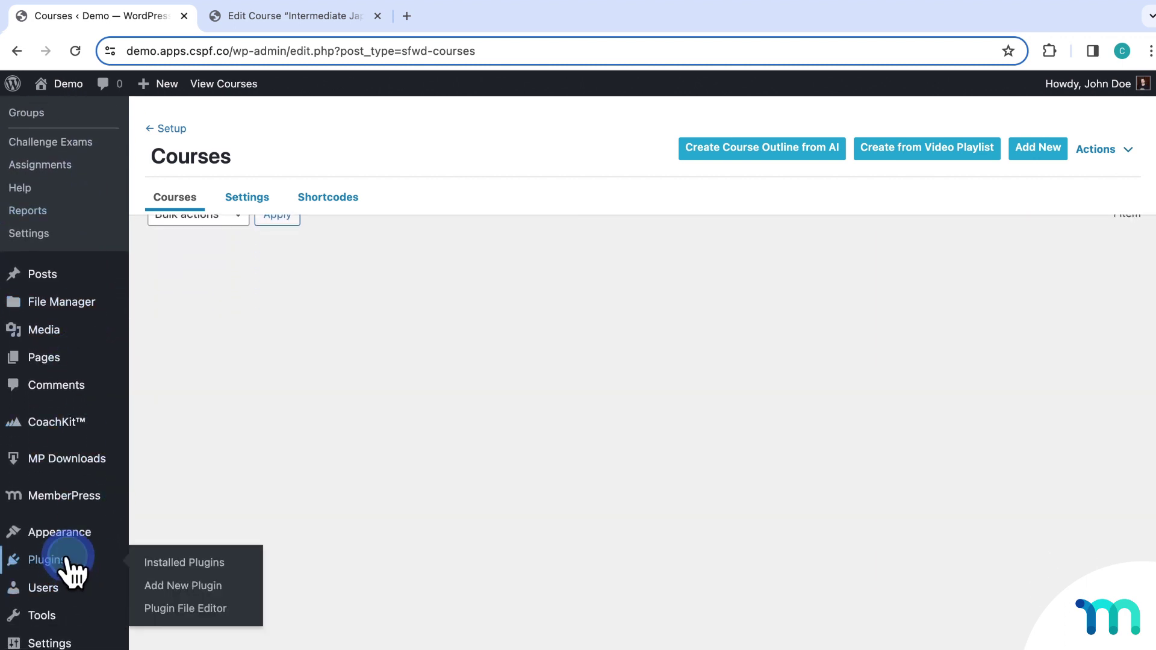
{"action": "left_click", "coordinate": [67, 563]}
{"action": "scroll", "coordinate": [294, 410], "scroll_direction": "down", "scroll_amount": 4}
{"action": "scroll", "coordinate": [294, 410], "scroll_direction": "down", "scroll_amount": 10}
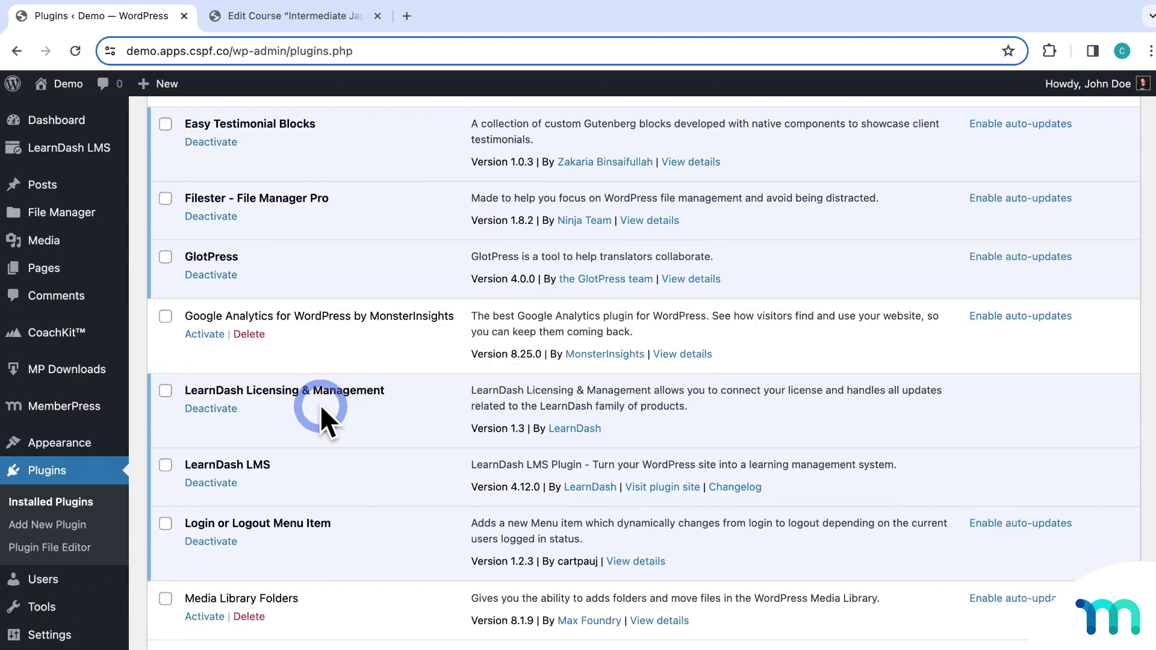
{"action": "left_click", "coordinate": [223, 483]}
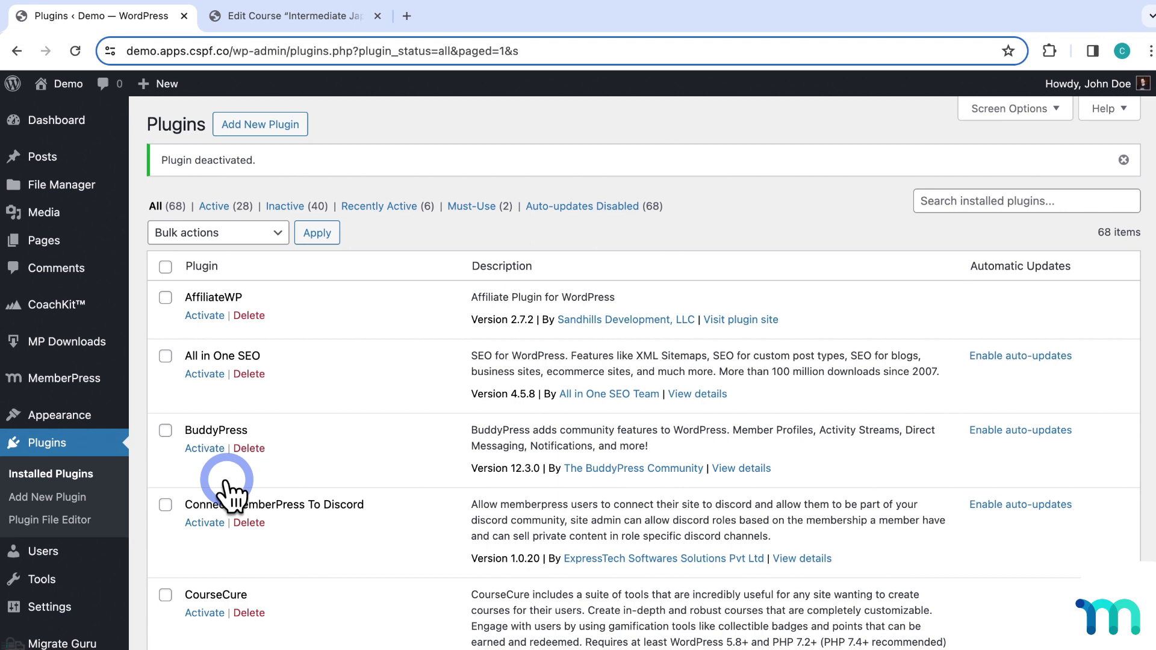
Examine the classroom, lesson and quizzes page slugs in the MemberPress settings.
{"action": "mouse_move", "coordinate": [26, 377]}
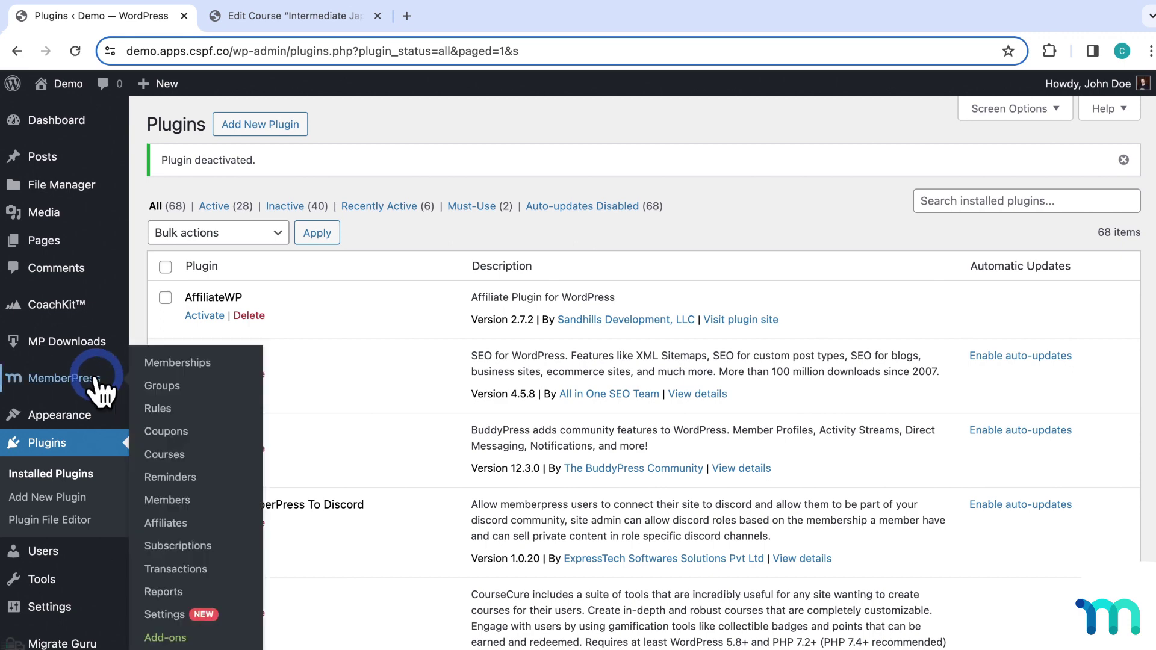
{"action": "left_click", "coordinate": [170, 612]}
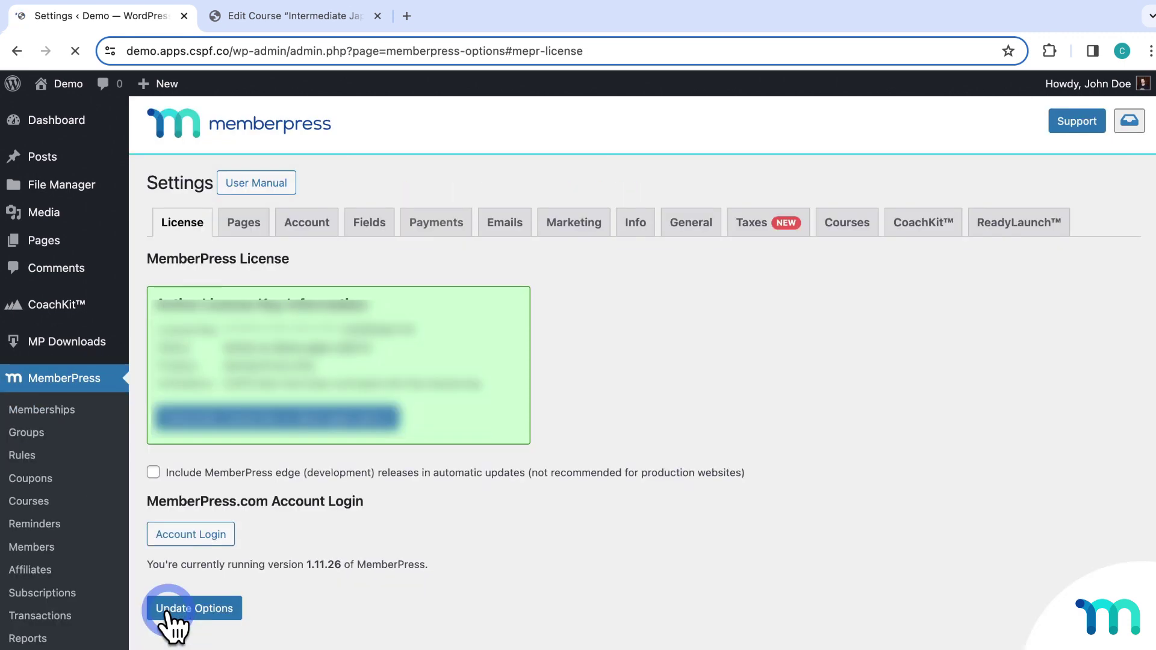
{"action": "left_click", "coordinate": [246, 222]}
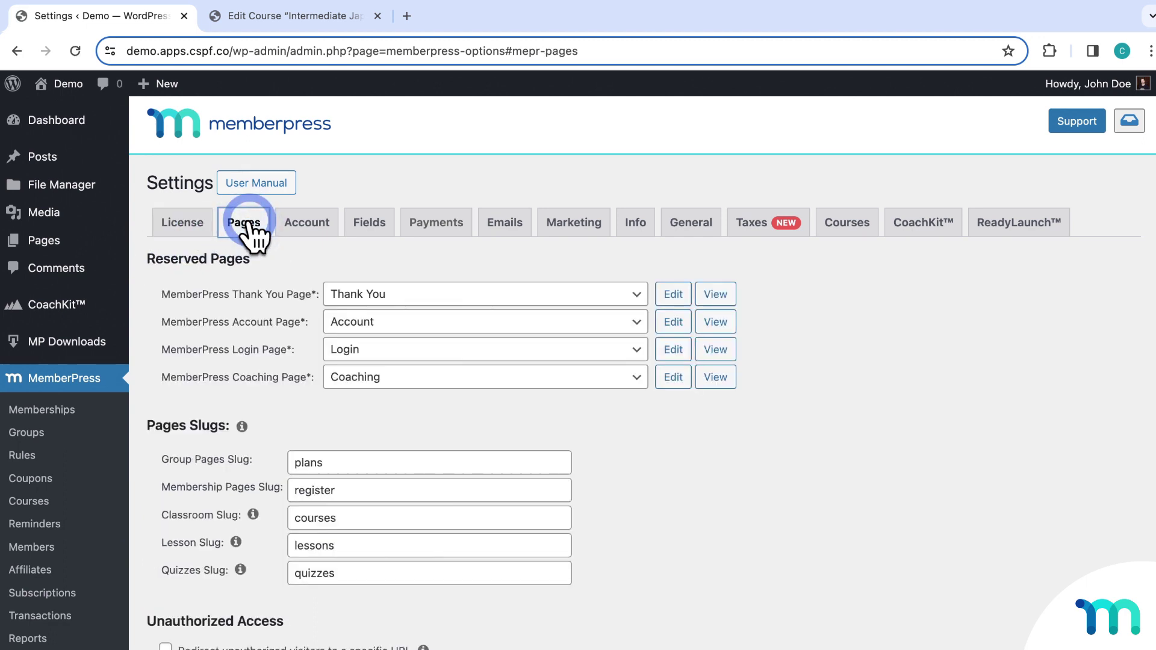
{"action": "left_click", "coordinate": [352, 517]}
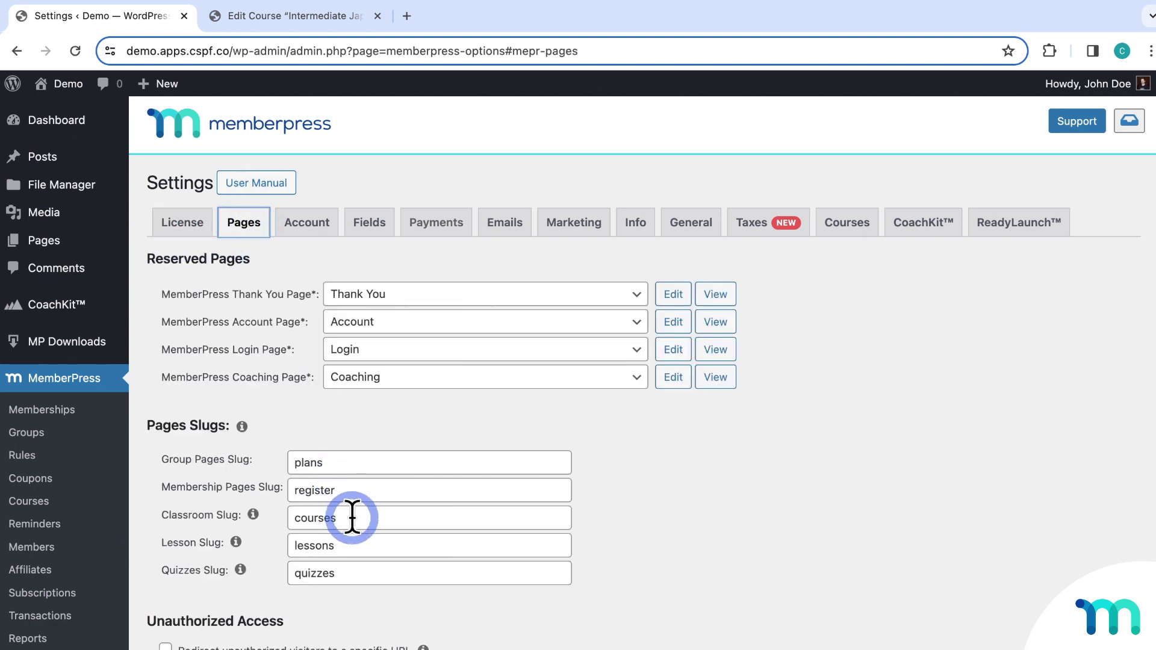
{"action": "left_click", "coordinate": [336, 545]}
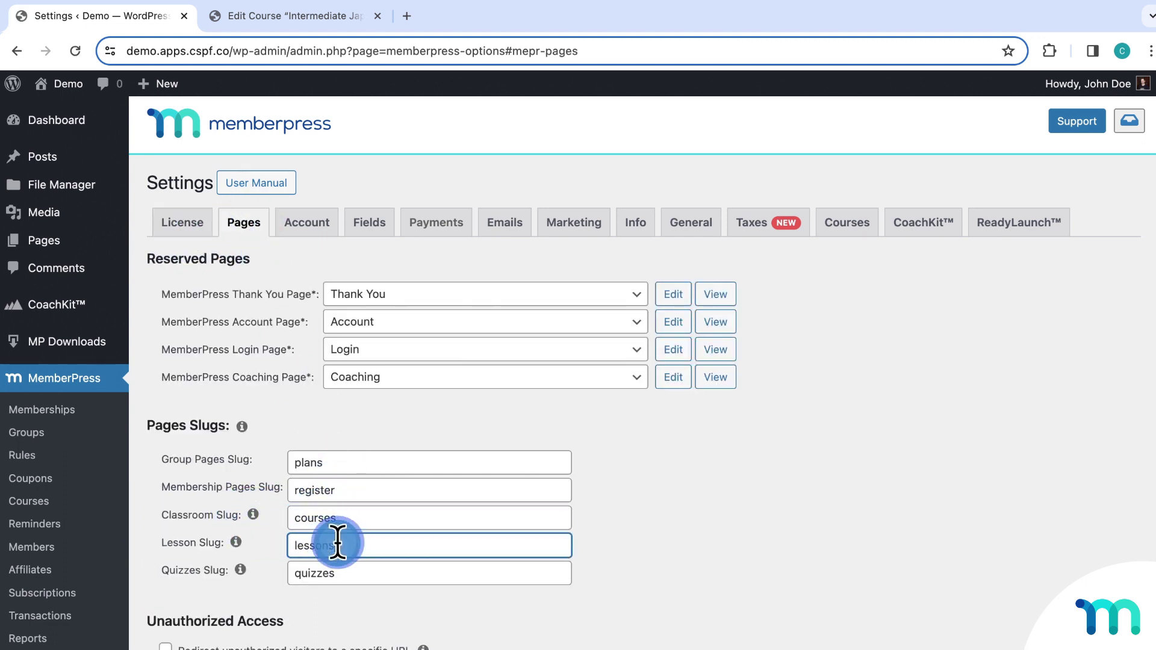
{"action": "left_click", "coordinate": [341, 569]}
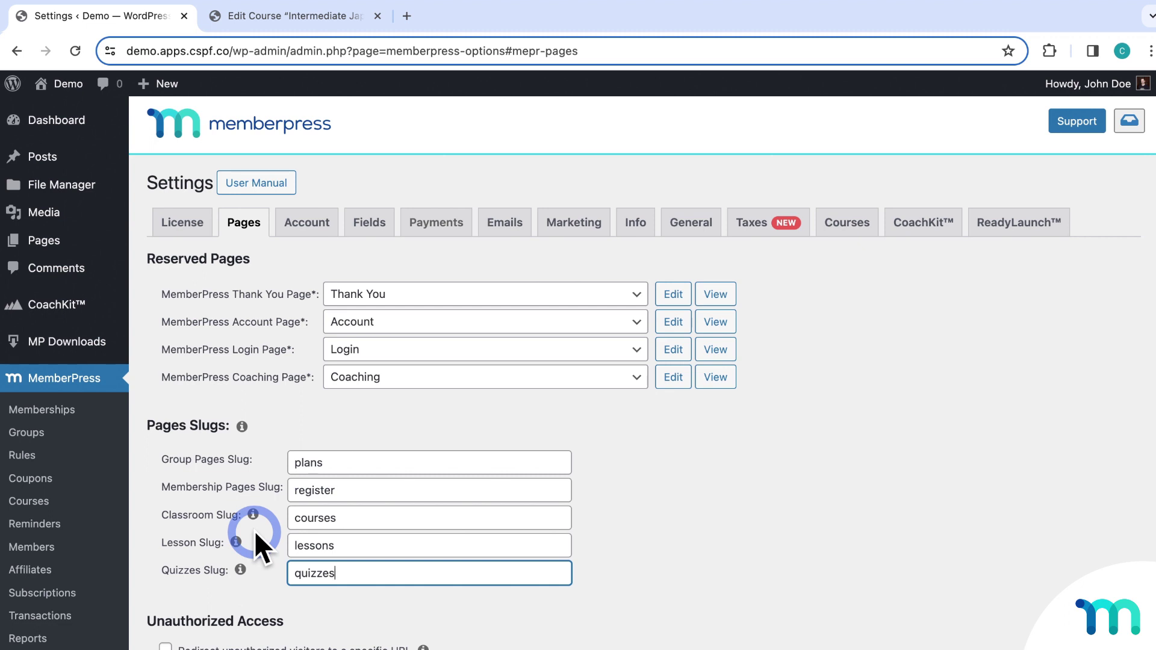
{"action": "left_click", "coordinate": [254, 530]}
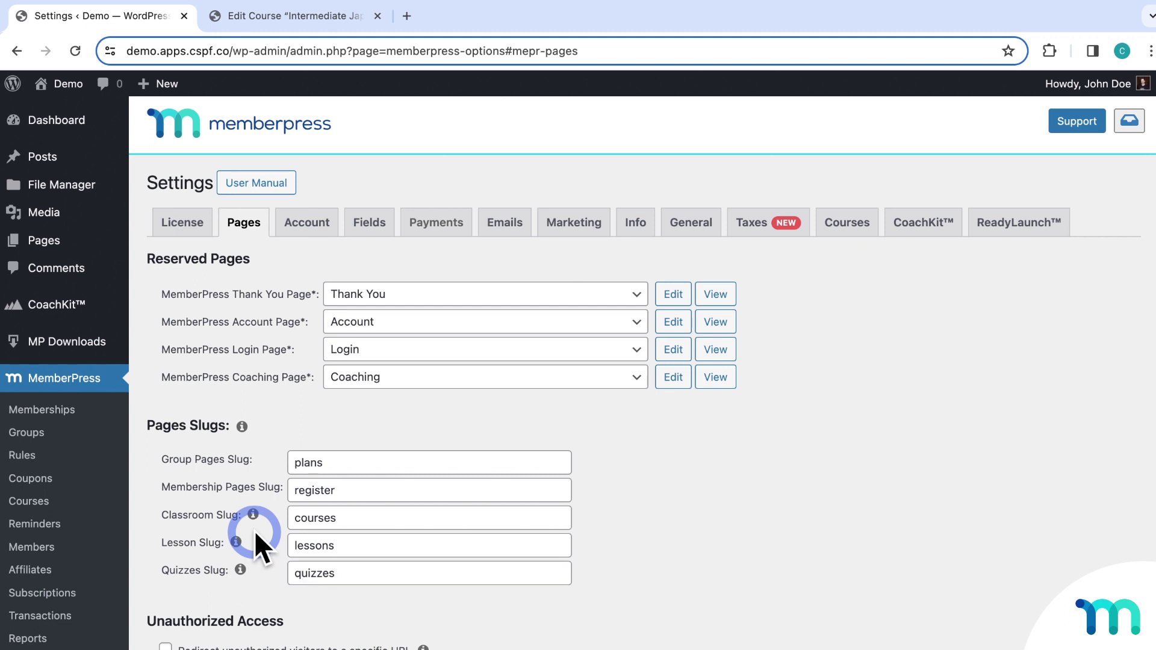
View the participants of the MemberPress Intermediate Japanese course, and open the site's front end in an incognito window.
{"action": "left_click", "coordinate": [65, 503]}
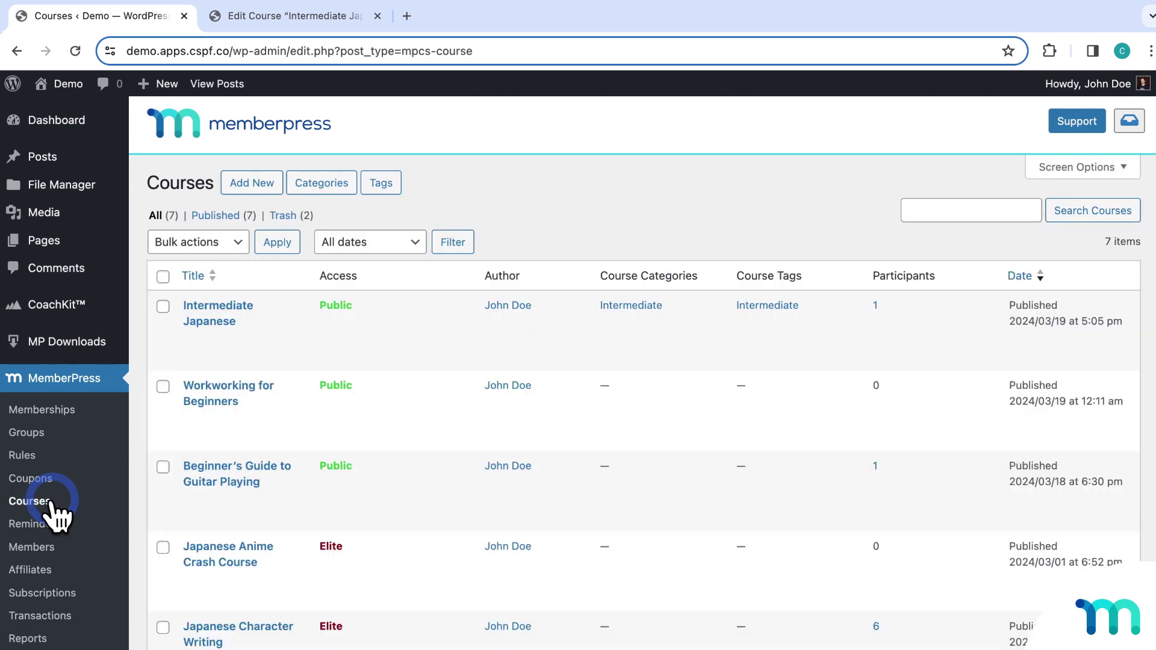
{"action": "left_click", "coordinate": [874, 304]}
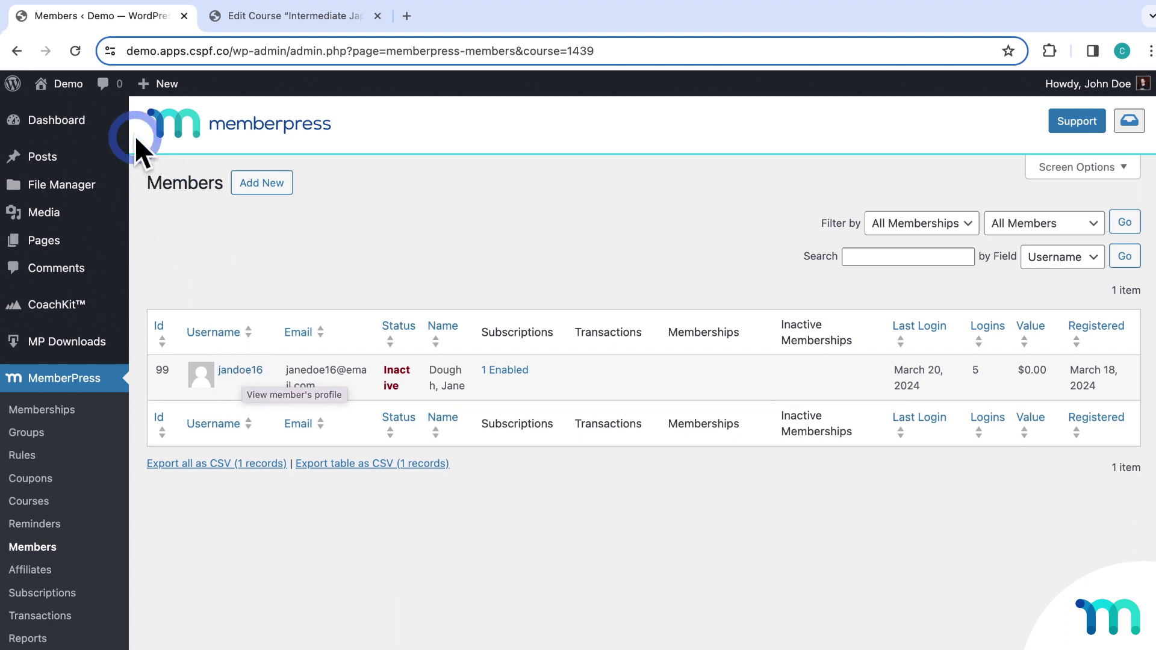
{"action": "mouse_move", "coordinate": [67, 84]}
{"action": "right_click", "coordinate": [83, 111]}
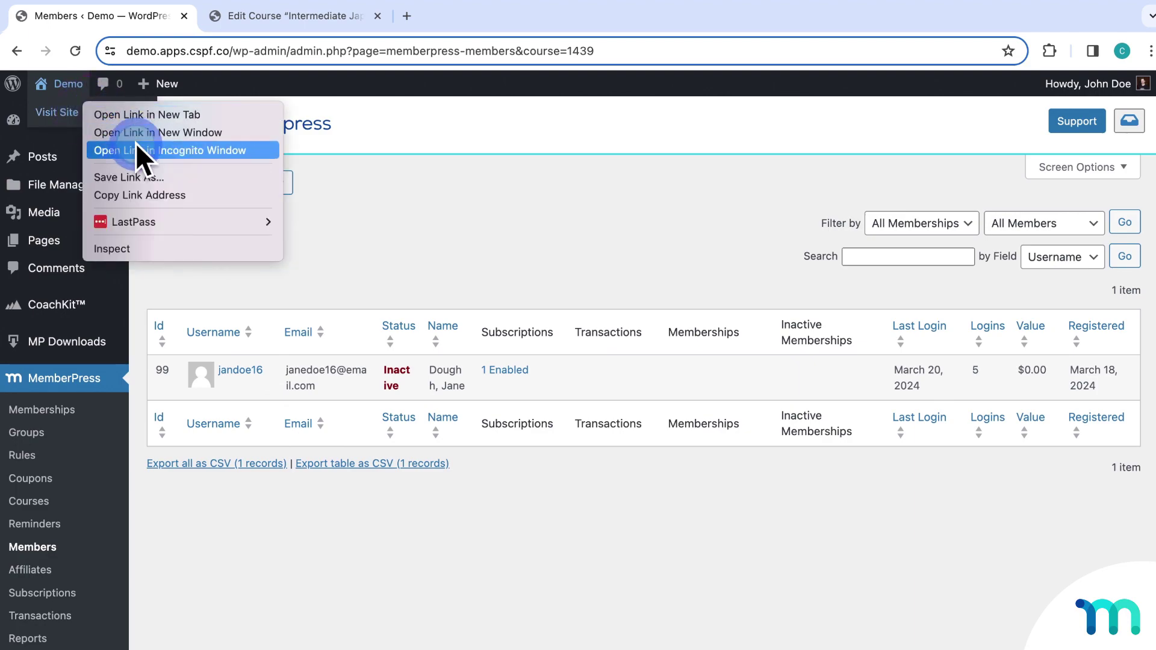
{"action": "left_click", "coordinate": [135, 145]}
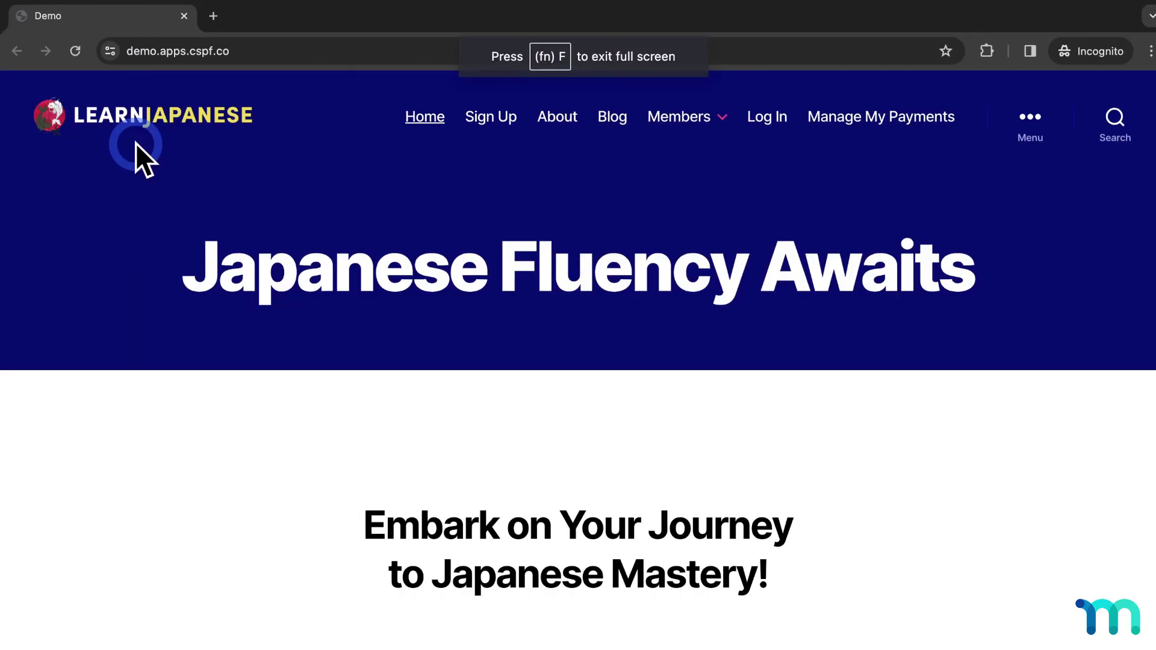
Log in to the site as the course participant with the member's username and account password.
{"action": "left_click", "coordinate": [750, 123]}
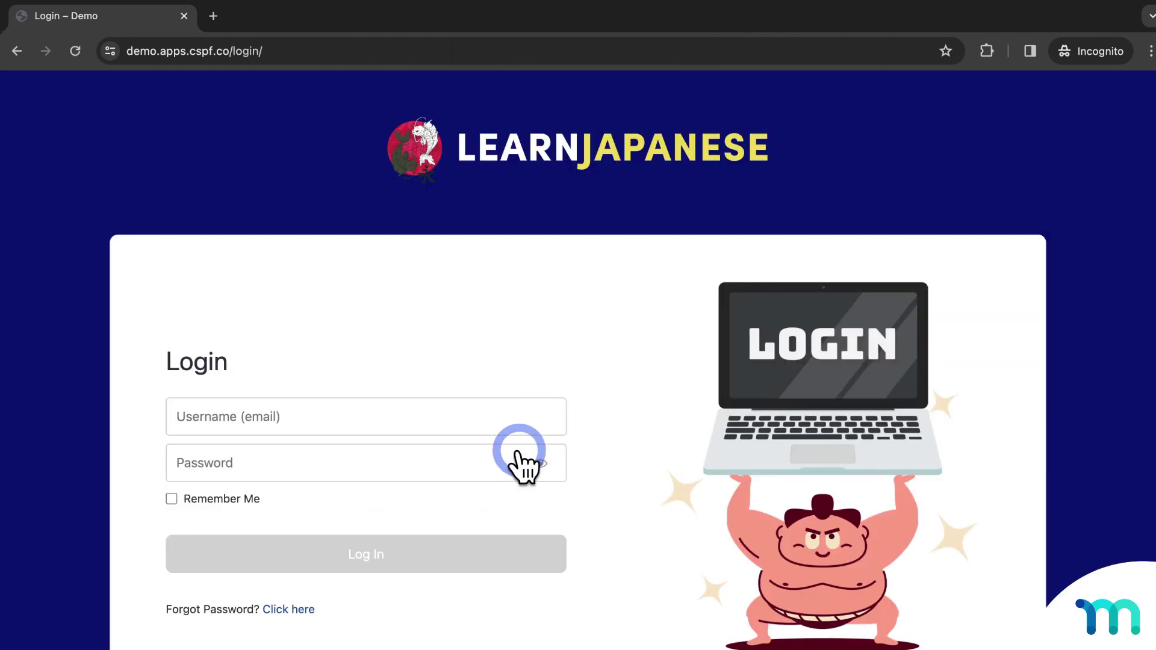
{"action": "left_click", "coordinate": [503, 411]}
{"action": "type", "text": "jandoe16"}
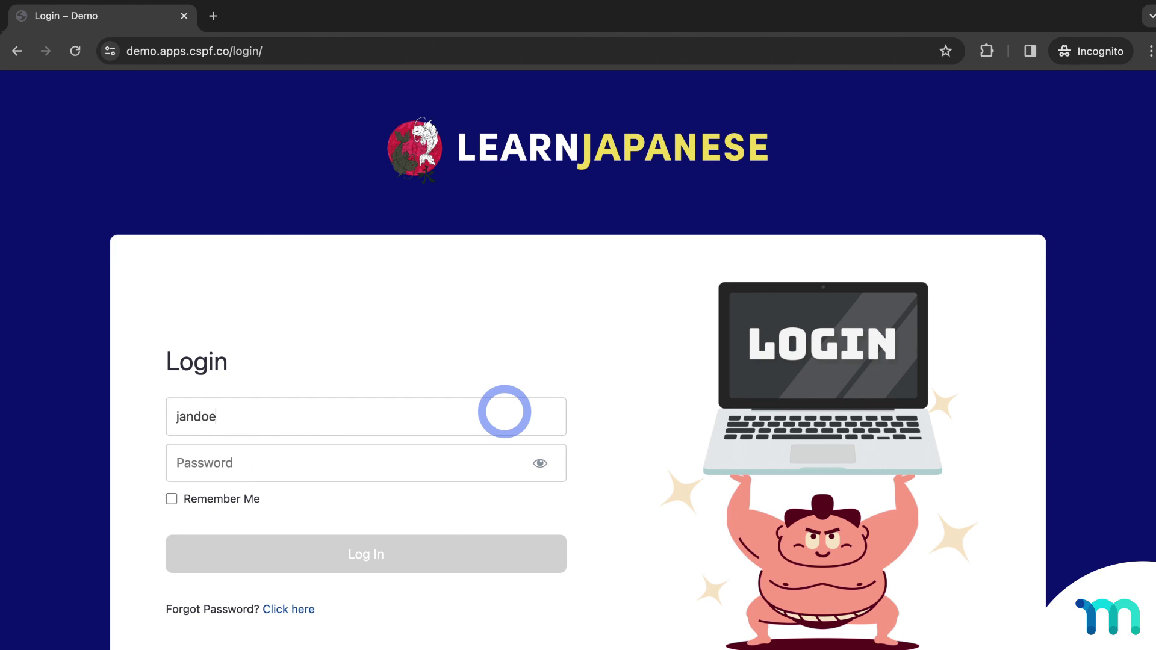
{"action": "key", "text": "Tab"}
{"action": "type", "text": "*******"}
{"action": "key", "text": "Return"}
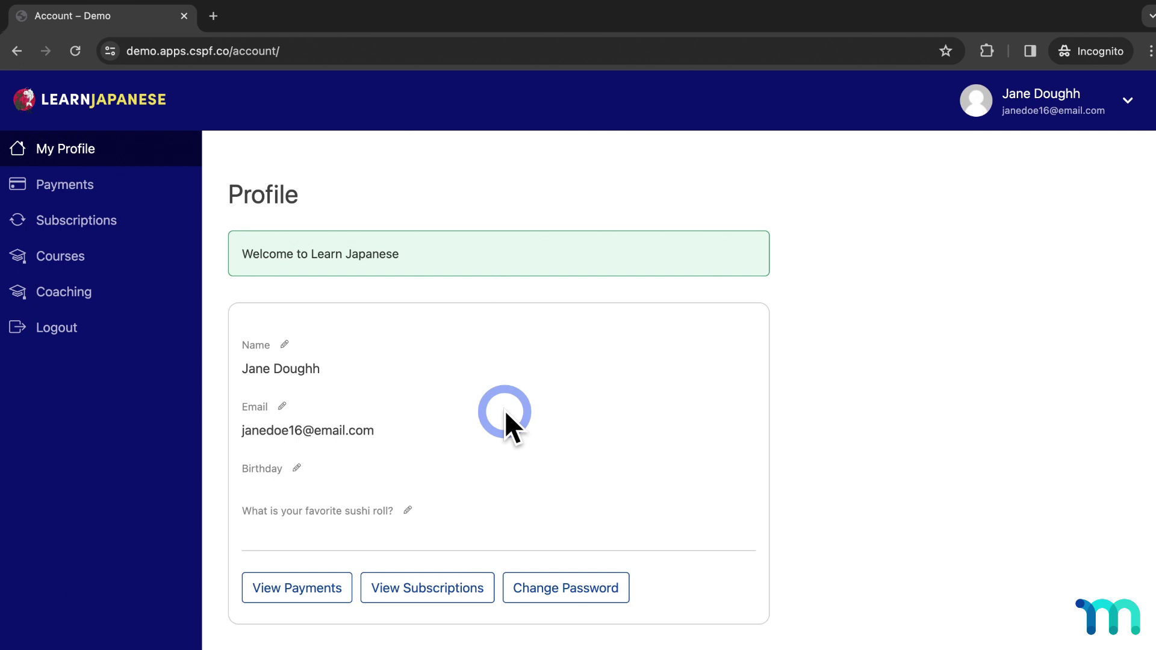
Open the Intermediate Japanese course from the member's account and examine the completion status of its Introduction and Advanced Vocab Building lessons.
{"action": "left_click", "coordinate": [103, 260]}
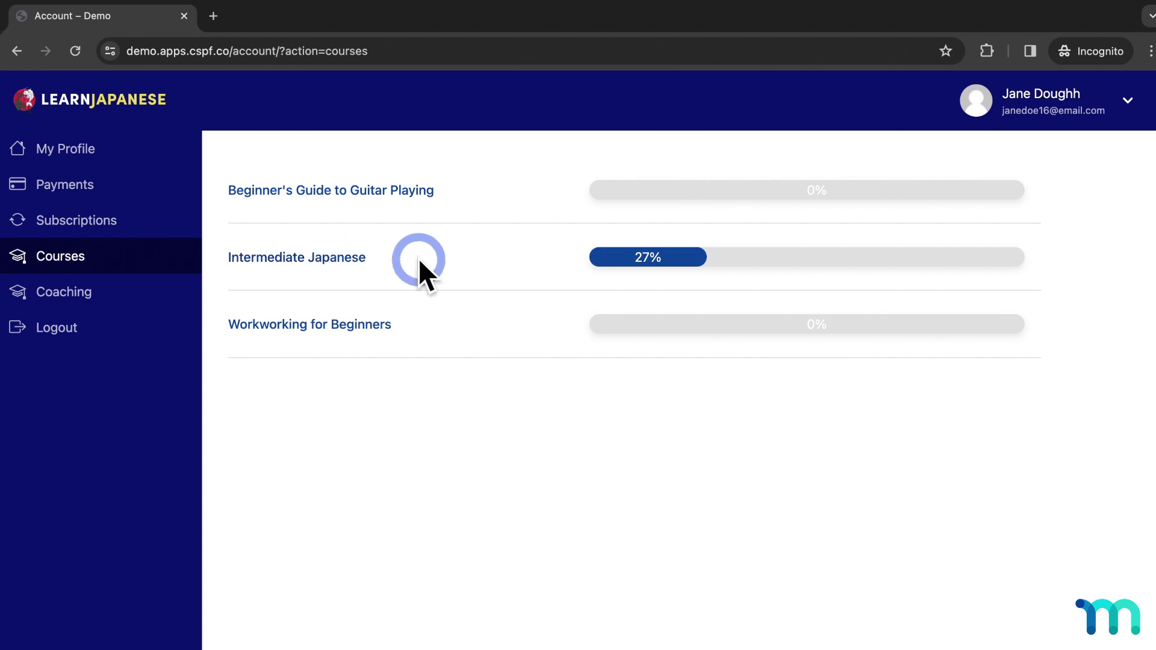
{"action": "left_click", "coordinate": [321, 256]}
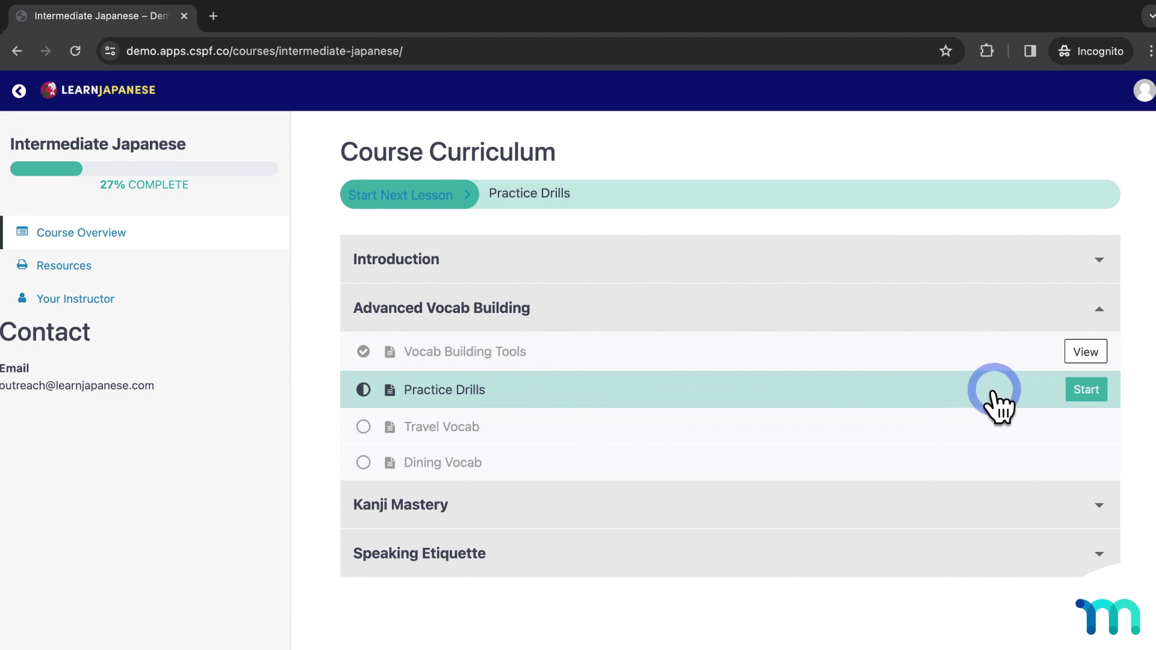
{"action": "left_click", "coordinate": [1100, 264]}
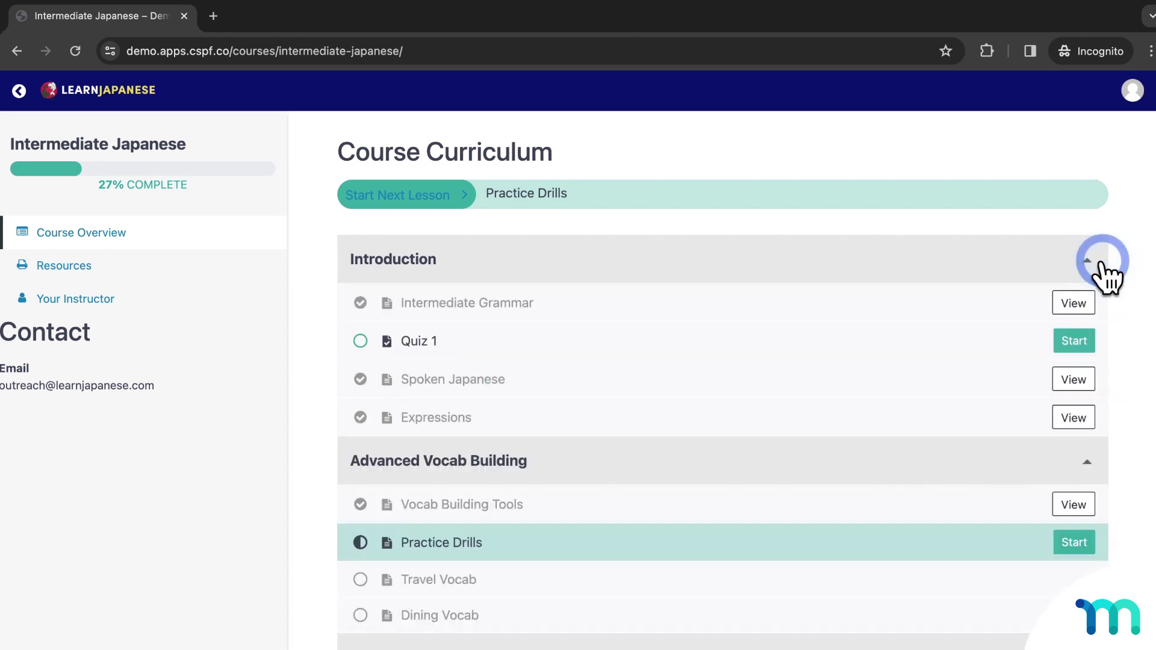
{"action": "scroll", "coordinate": [752, 319], "scroll_direction": "down", "scroll_amount": 1}
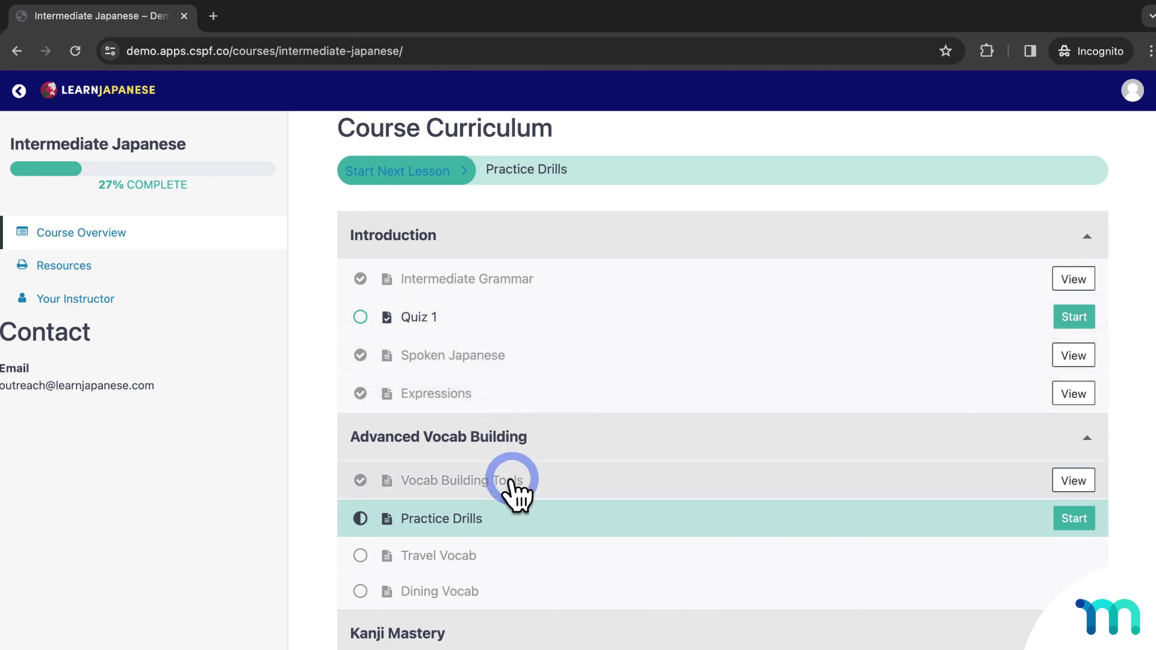
View the Practice Drills lesson, and open the Intermediate Grammar lesson in the Introduction section.
{"action": "left_click", "coordinate": [1074, 519]}
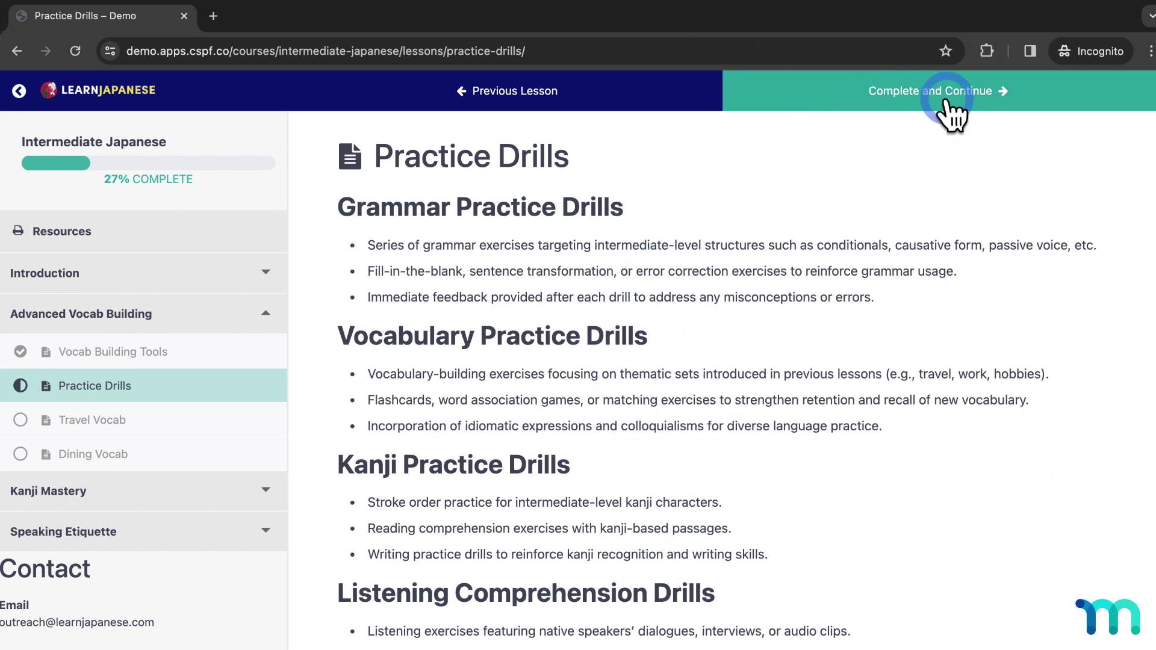
{"action": "left_click", "coordinate": [269, 274]}
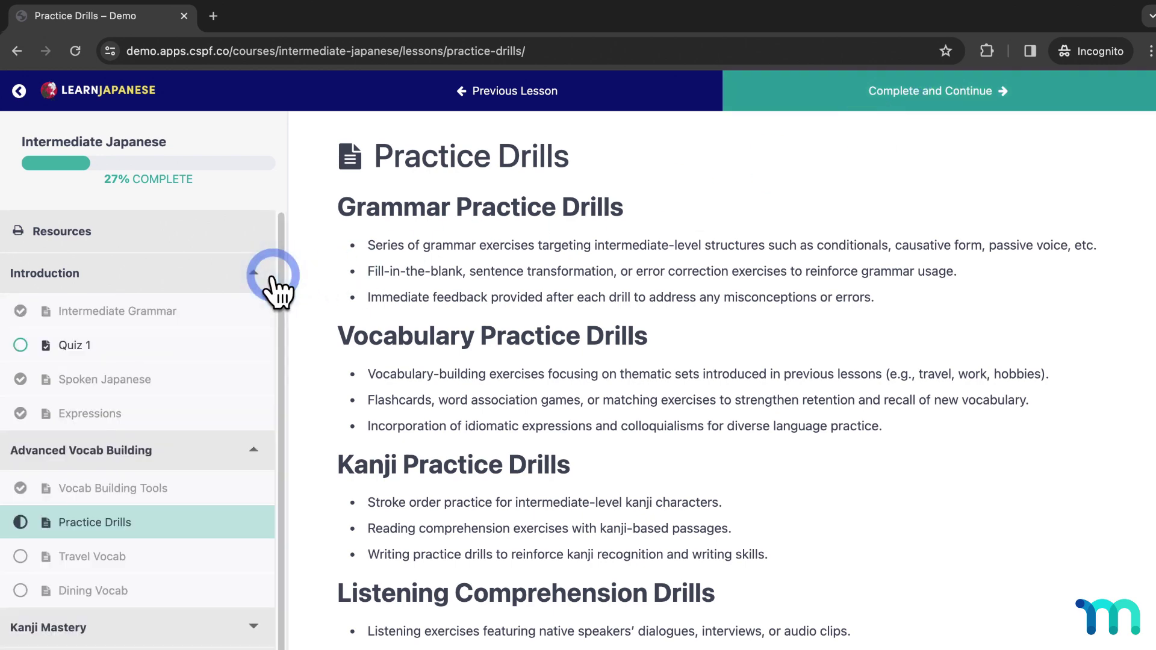
{"action": "left_click", "coordinate": [216, 312]}
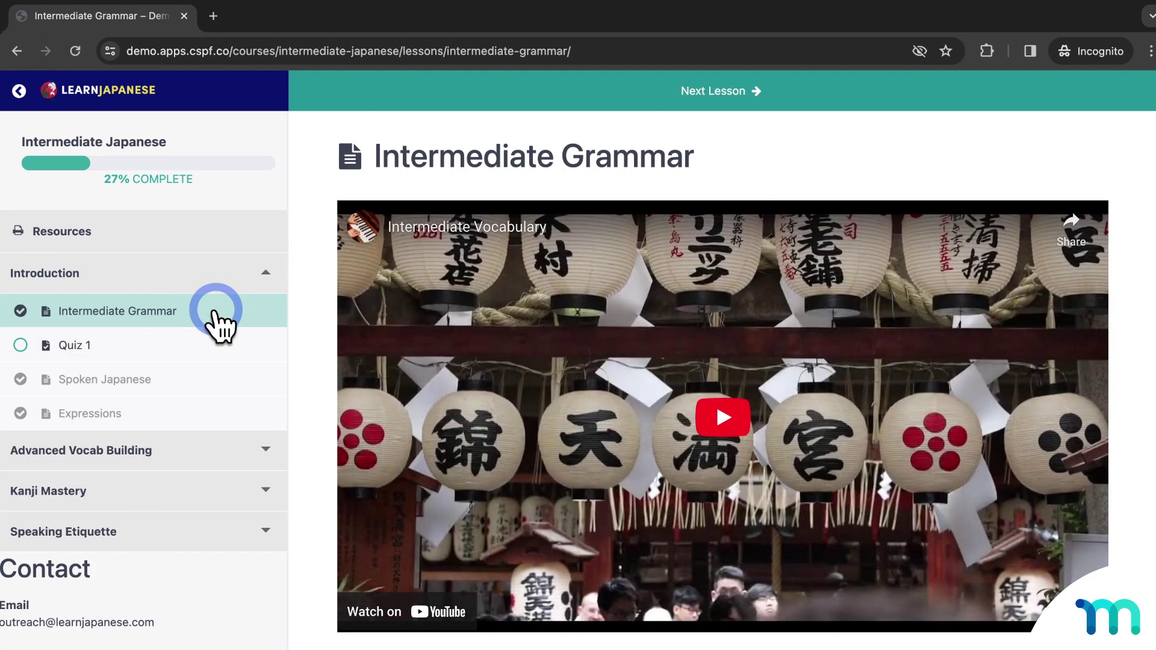
Return to the course overview to view the Intermediate Japanese resources, and close the incognito window.
{"action": "left_click", "coordinate": [20, 90]}
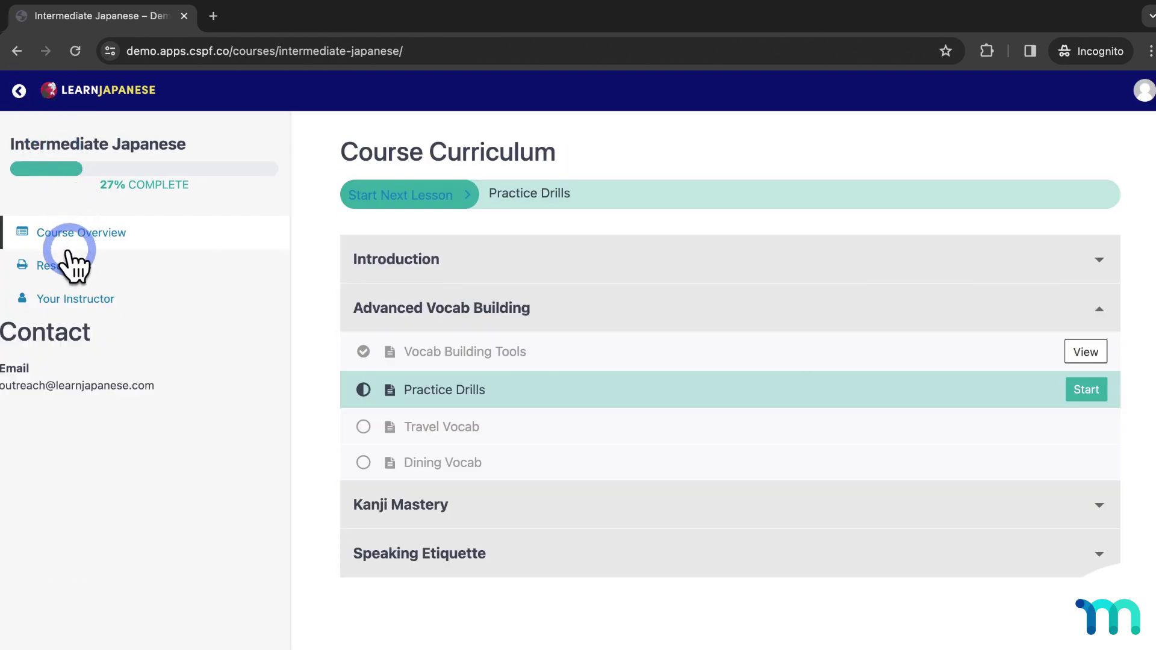
{"action": "left_click", "coordinate": [77, 267]}
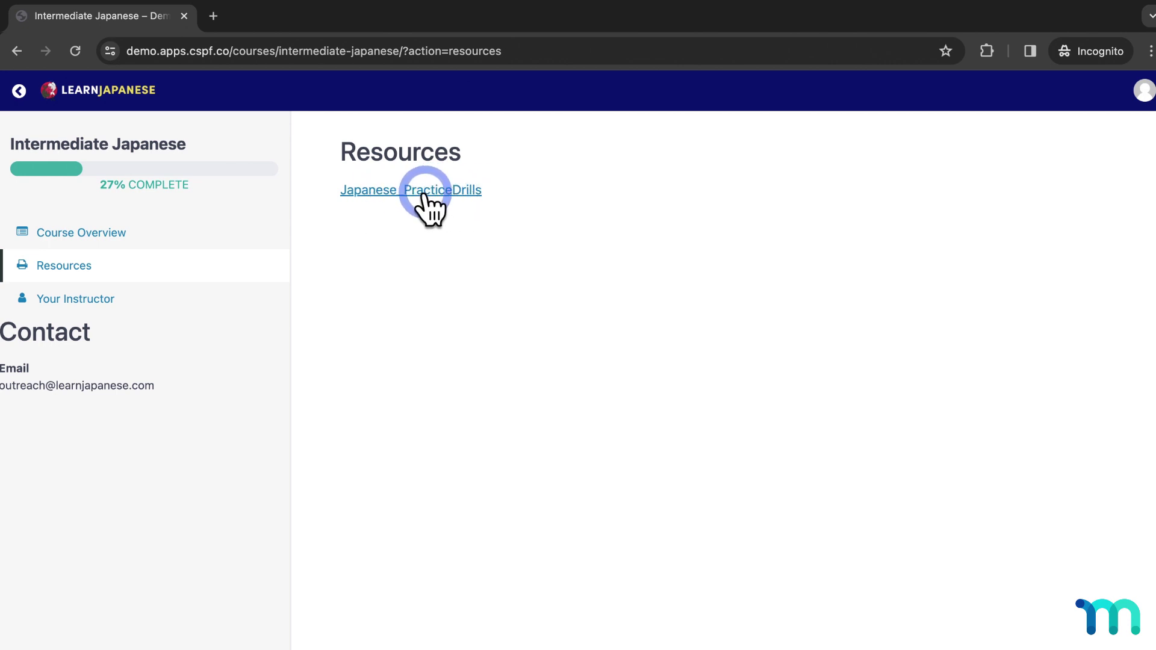
{"action": "left_click", "coordinate": [185, 16]}
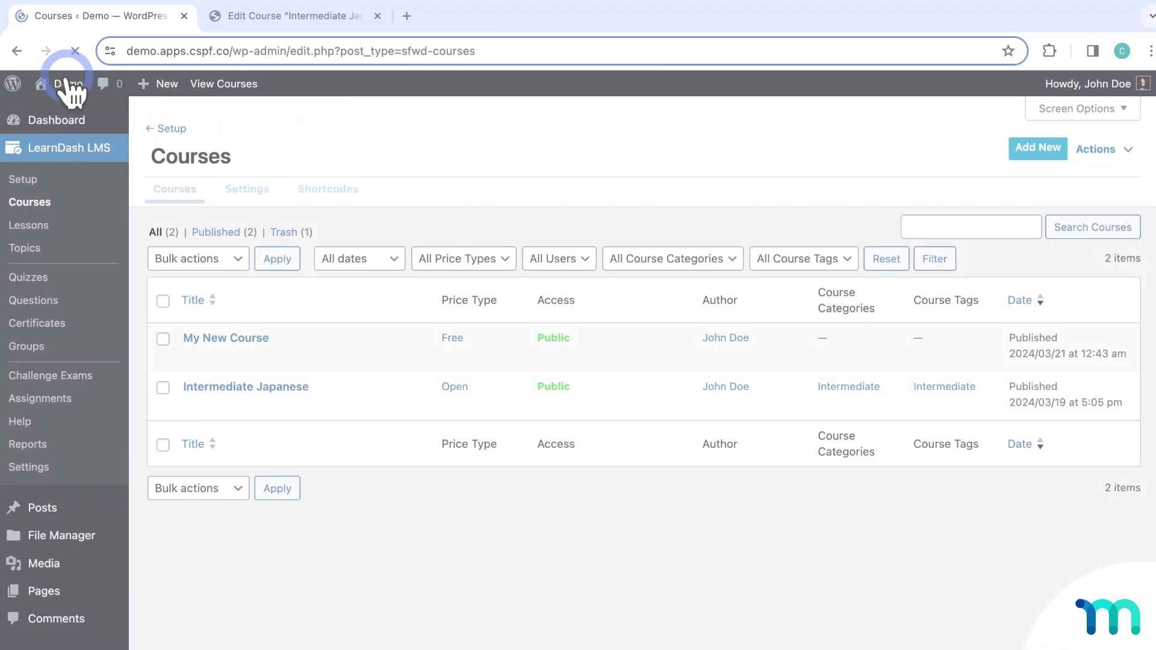
Run the LearnDash migration again to bring over My New Course, including user progress and quiz attempts, and open the MemberPress courses list.
{"action": "left_click", "coordinate": [68, 83]}
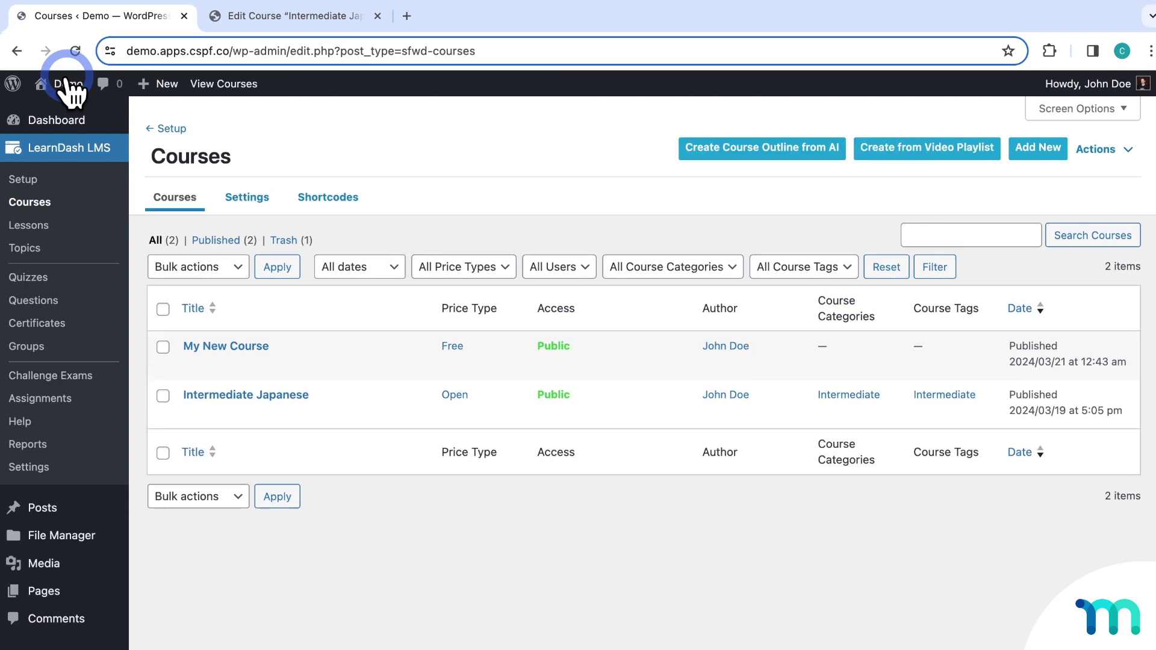
{"action": "left_click", "coordinate": [229, 346]}
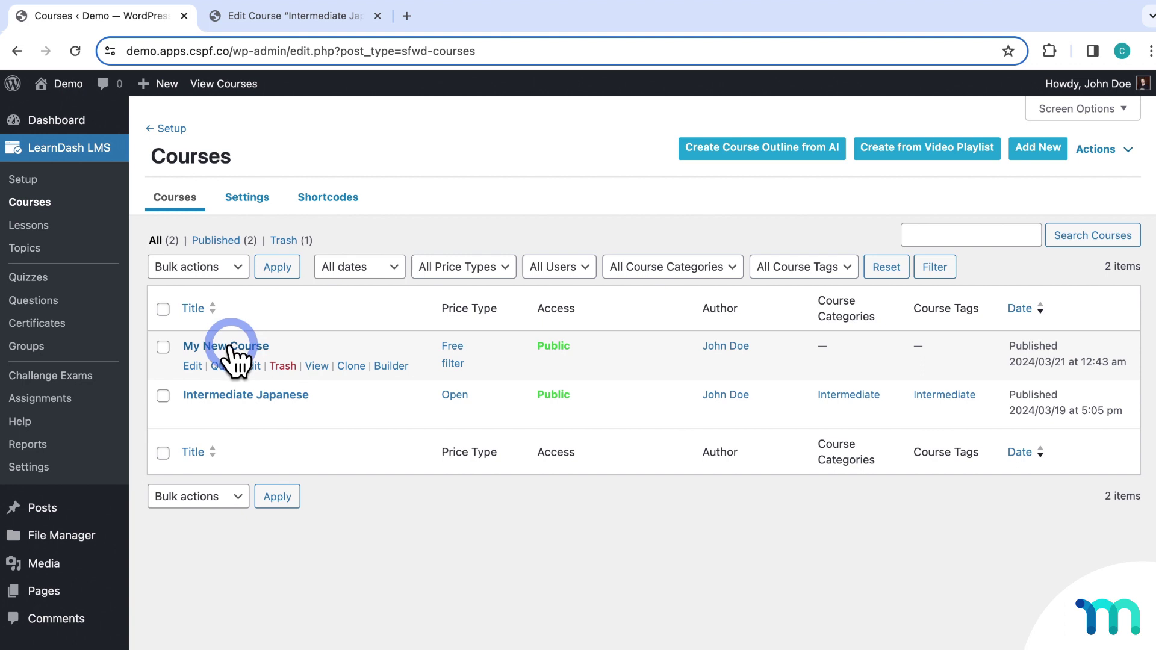
{"action": "scroll", "coordinate": [47, 534], "scroll_direction": "down", "scroll_amount": 4}
{"action": "mouse_move", "coordinate": [31, 509]}
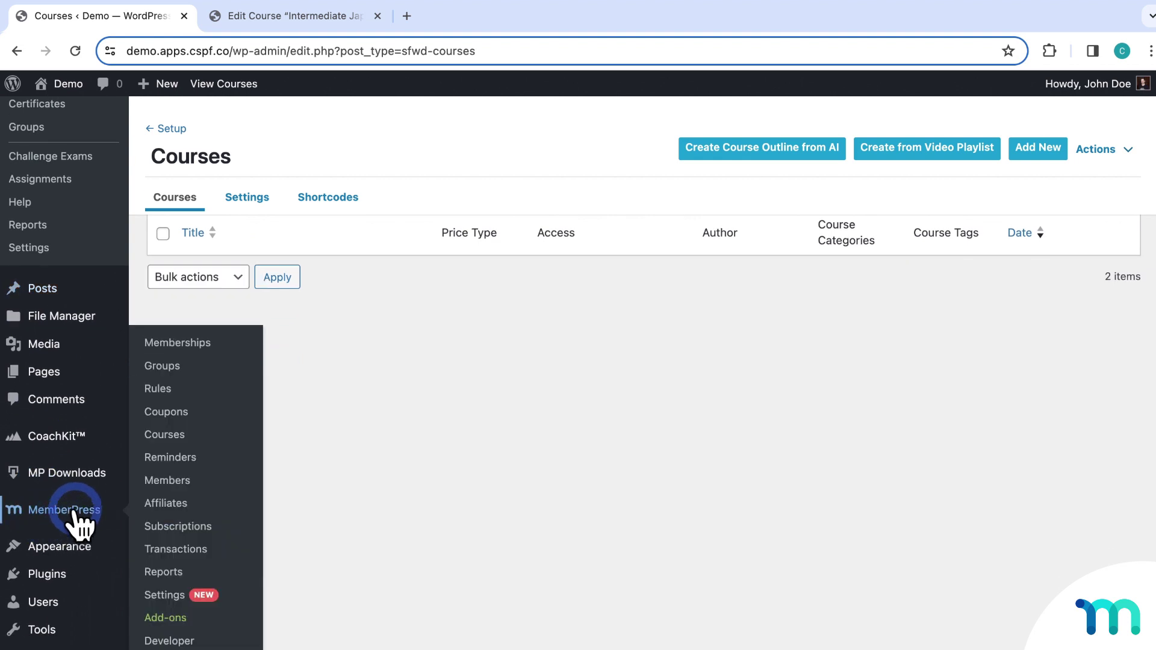
{"action": "left_click", "coordinate": [153, 593]}
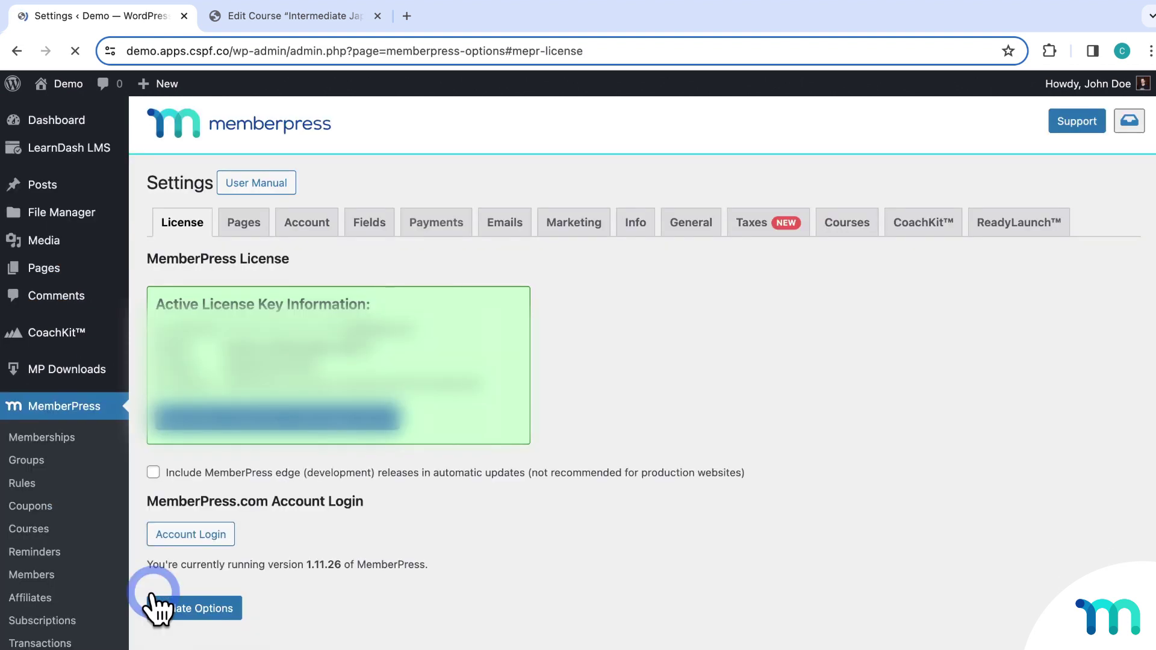
{"action": "left_click", "coordinate": [773, 216]}
{"action": "left_click", "coordinate": [837, 219]}
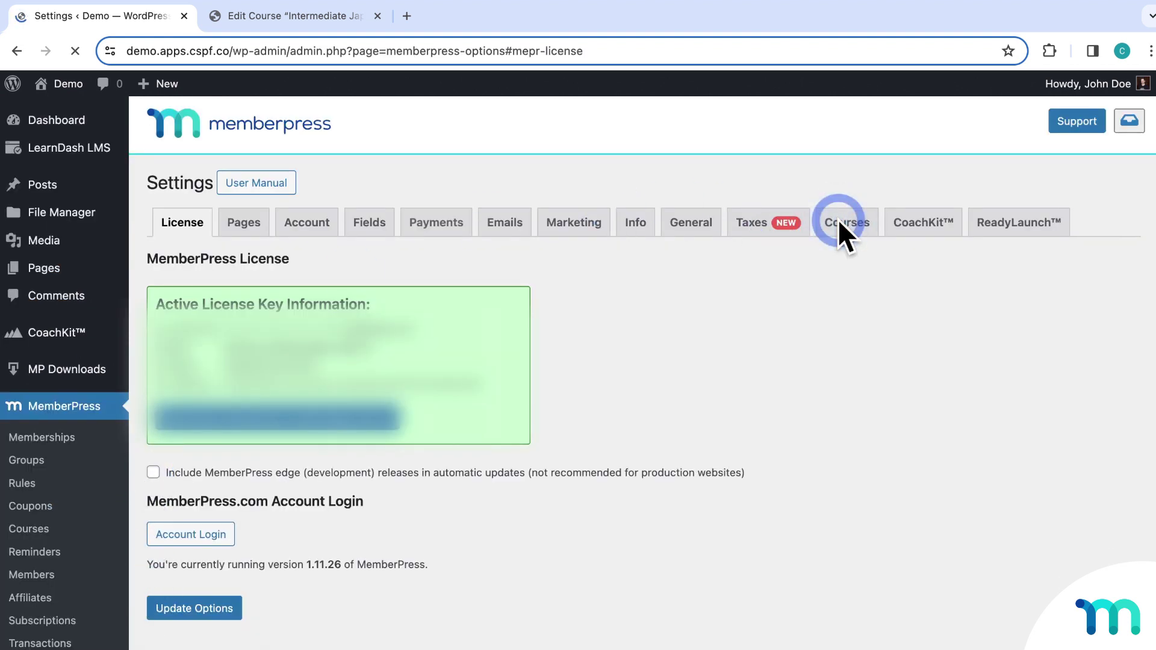
{"action": "left_click", "coordinate": [223, 310]}
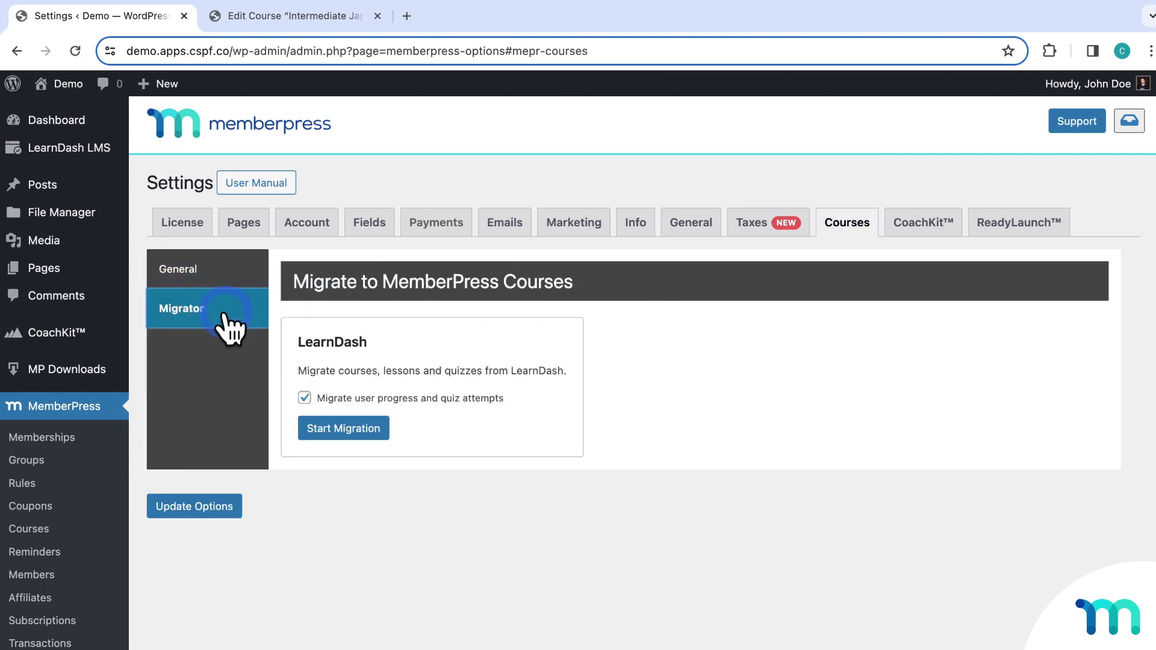
{"action": "left_click", "coordinate": [322, 428]}
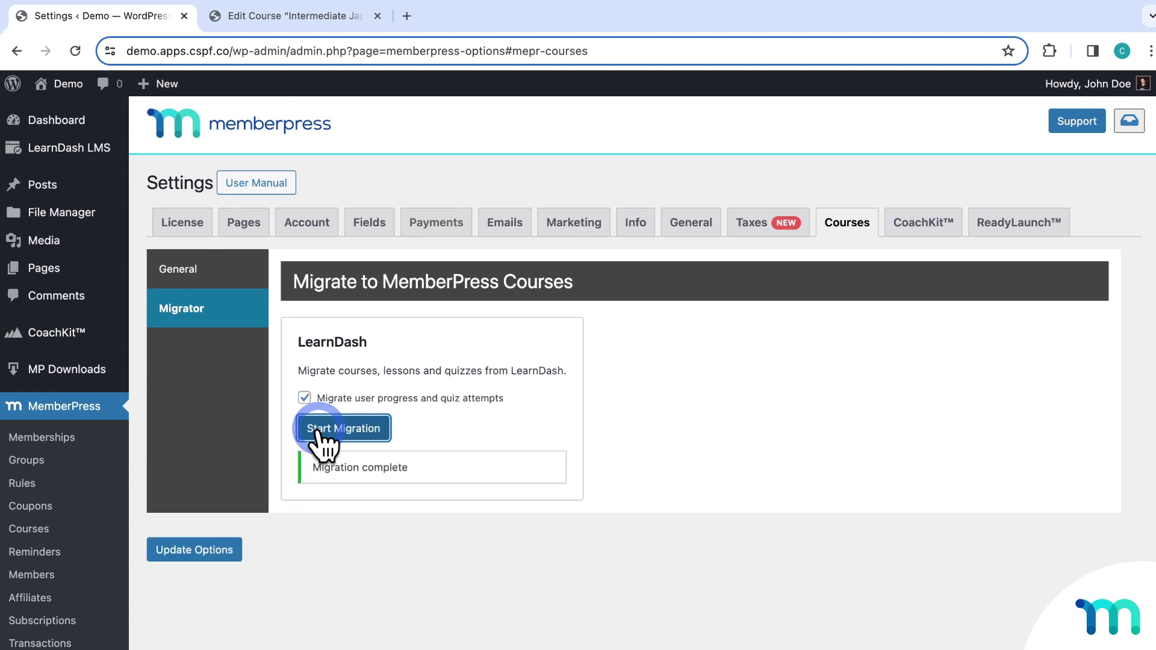
{"action": "left_click", "coordinate": [49, 531]}
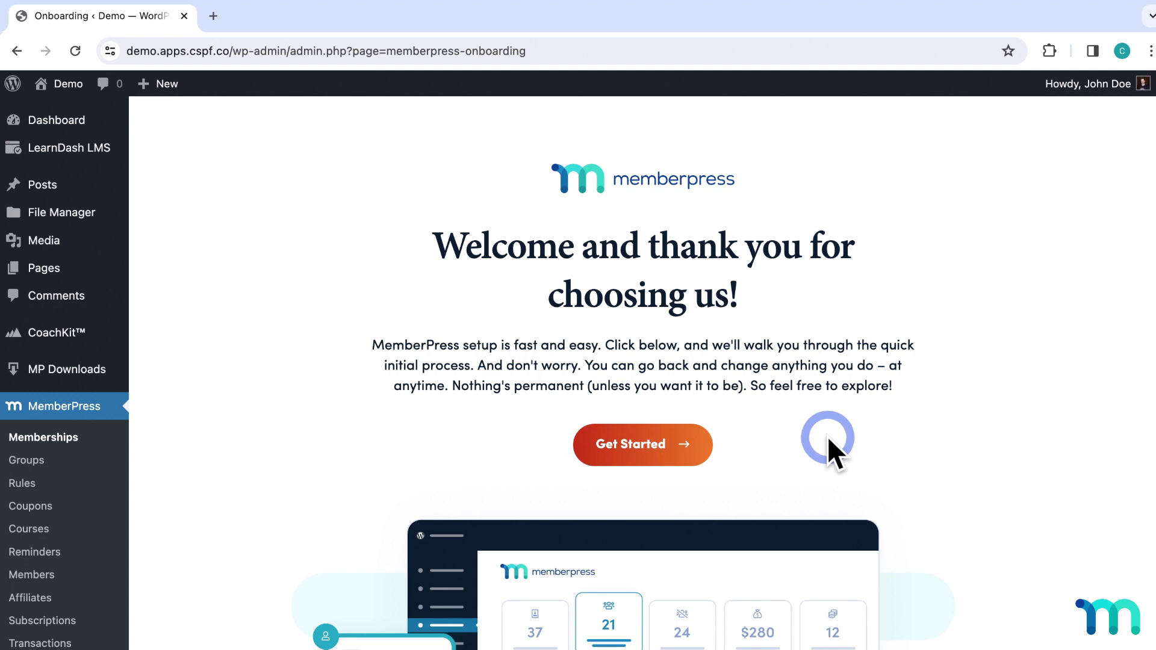
Start the MemberPress onboarding wizard, proceed past the feature selection, and migrate the LearnDash courses with user progress and quiz attempts.
{"action": "left_click", "coordinate": [698, 441]}
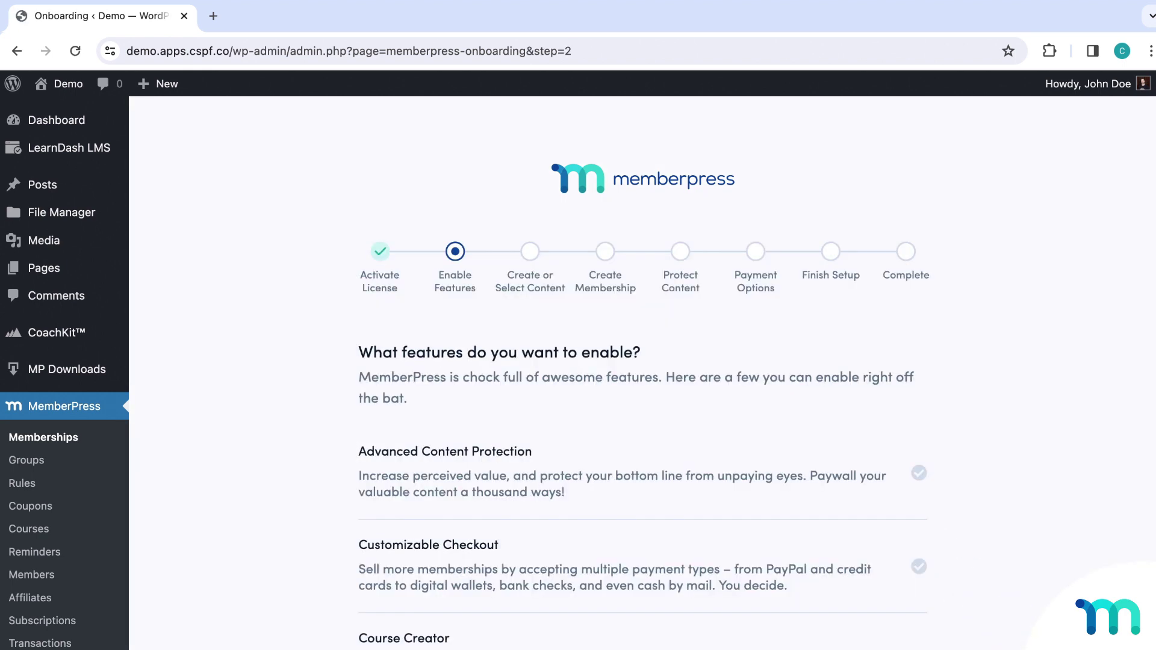
{"action": "scroll", "coordinate": [1046, 428], "scroll_direction": "down", "scroll_amount": 5}
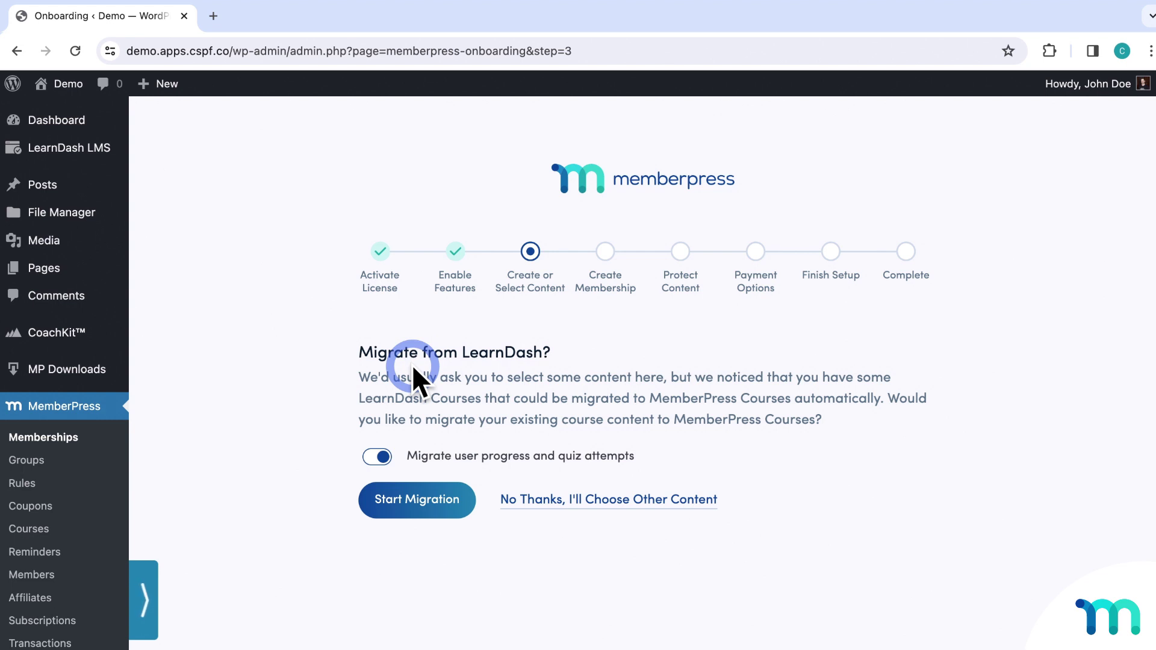
{"action": "left_click", "coordinate": [437, 509]}
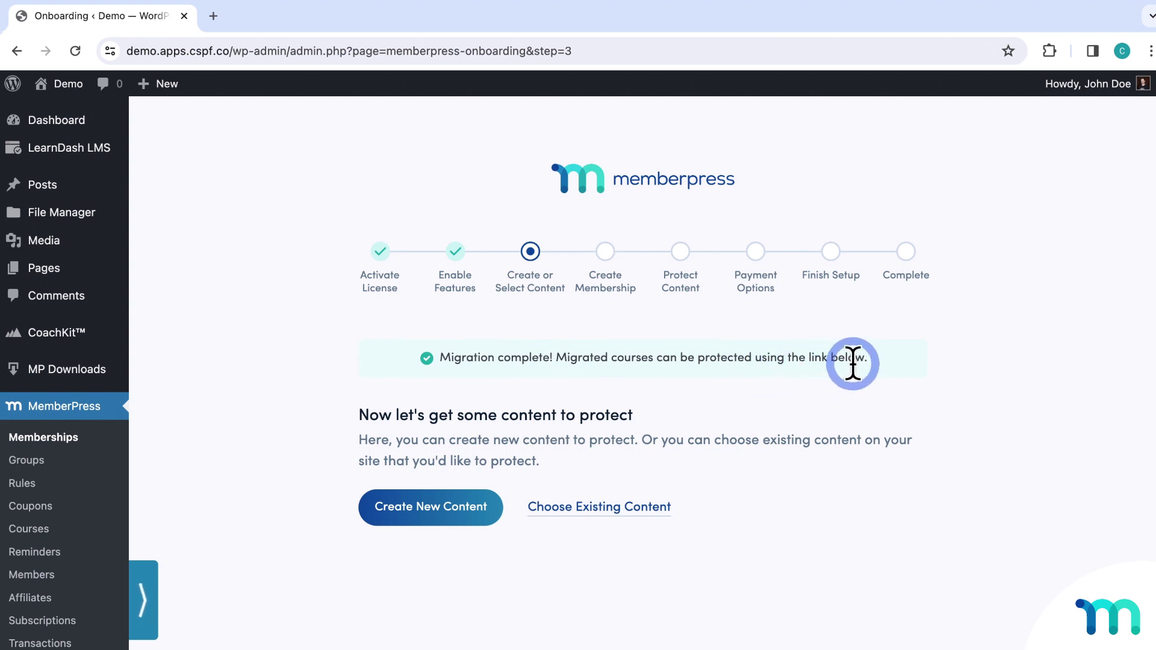
Save the Conversational Mastery in Japanese course as the existing content to protect, and open the MemberPress courses list.
{"action": "left_click", "coordinate": [642, 507]}
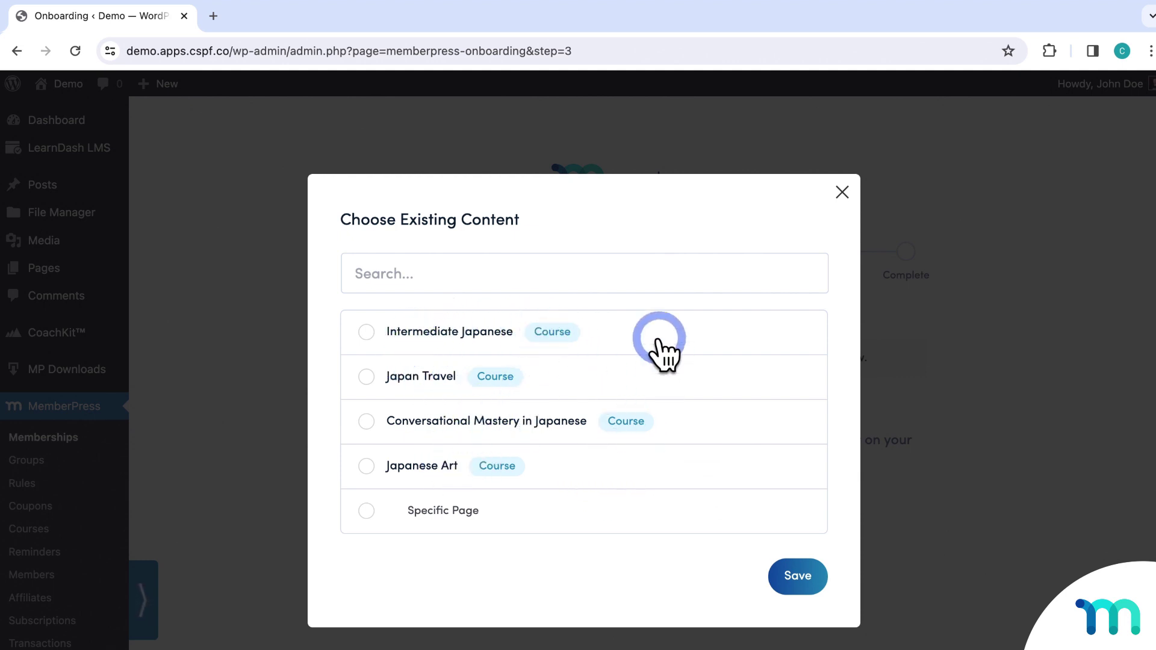
{"action": "left_click", "coordinate": [675, 388]}
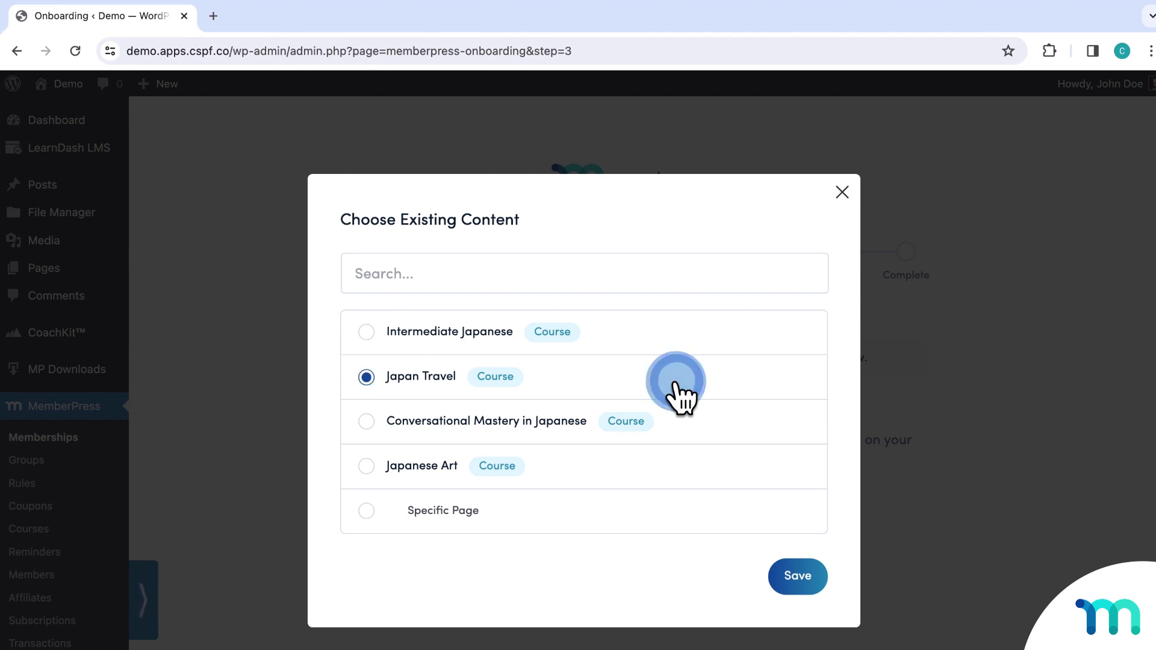
{"action": "left_click", "coordinate": [687, 428]}
{"action": "left_click", "coordinate": [796, 579]}
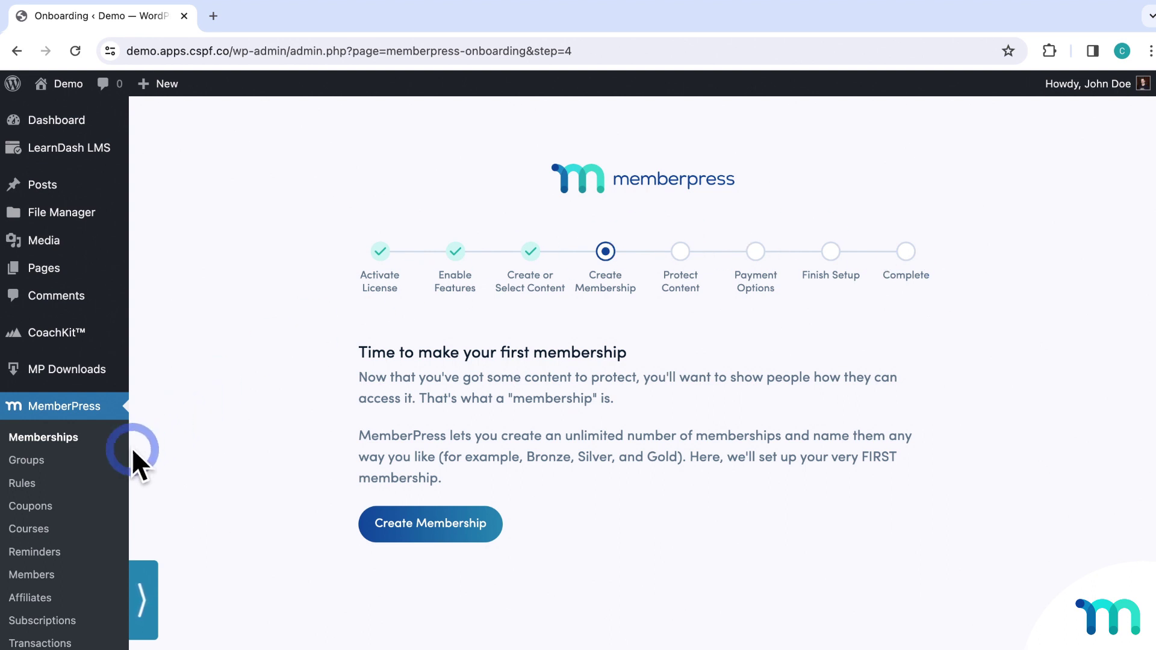
{"action": "left_click", "coordinate": [46, 529]}
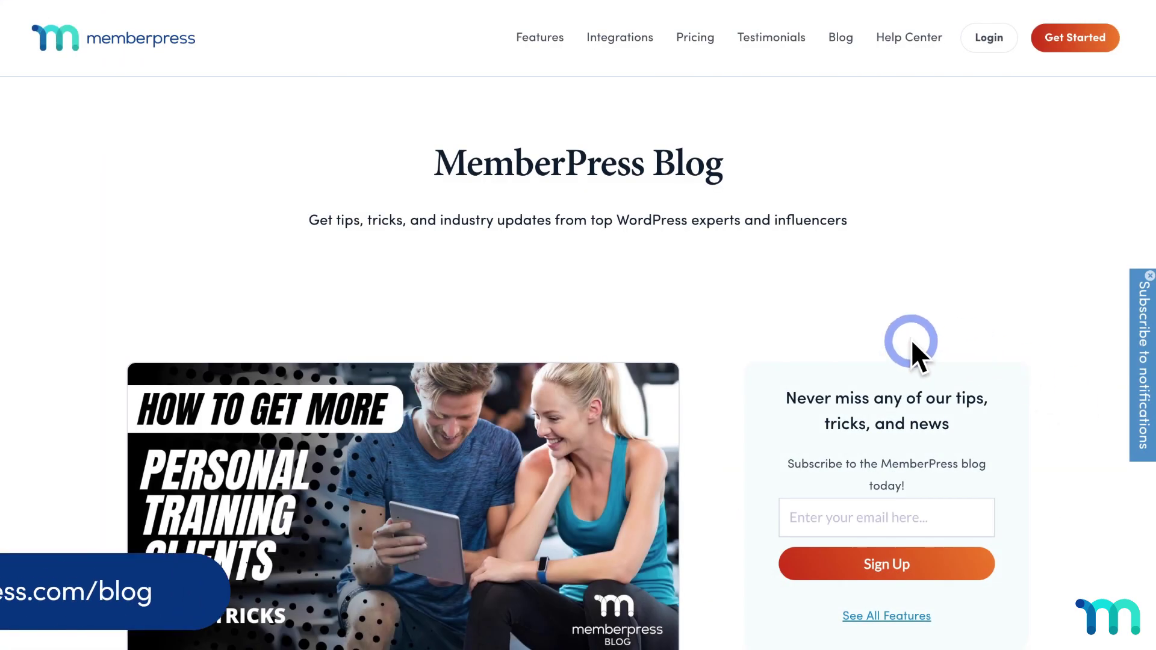
Browse the articles on the MemberPress blog.
{"action": "scroll", "coordinate": [815, 436], "scroll_direction": "down", "scroll_amount": 15}
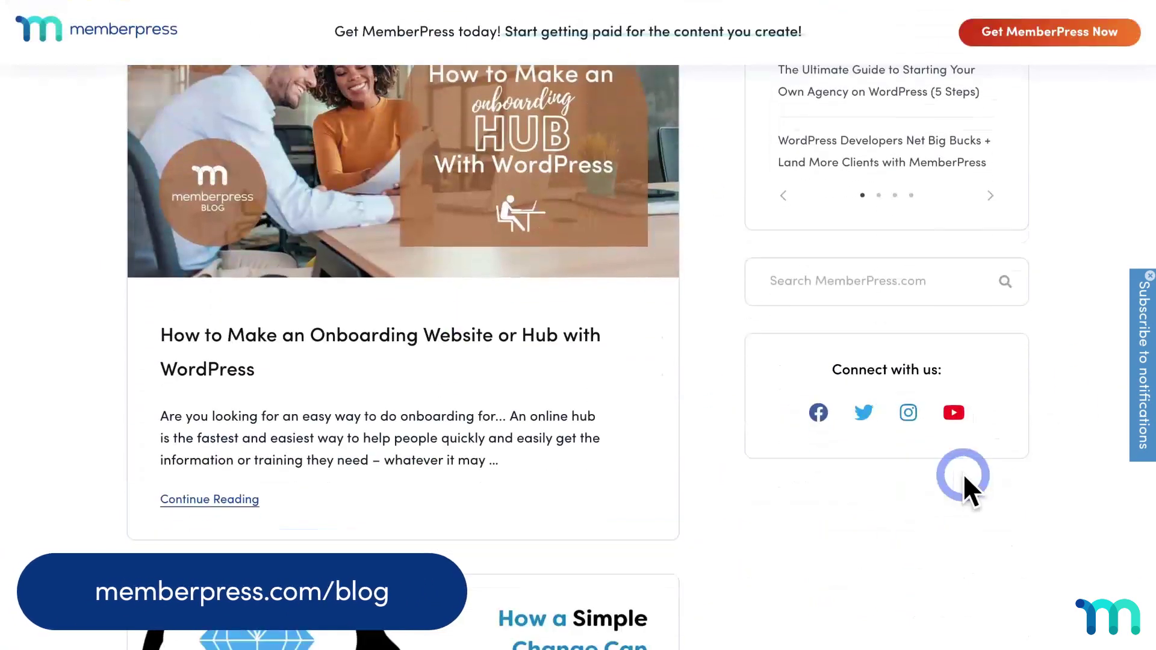